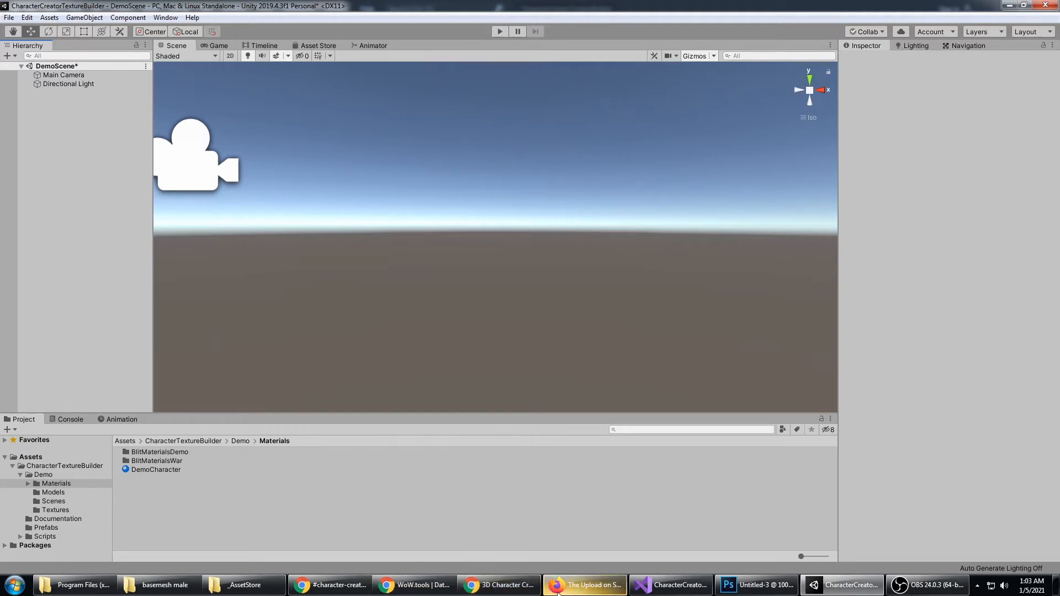
# Switch to the Texture System document in Chrome and read the Initial Setup section.
pyautogui.click(500, 585)
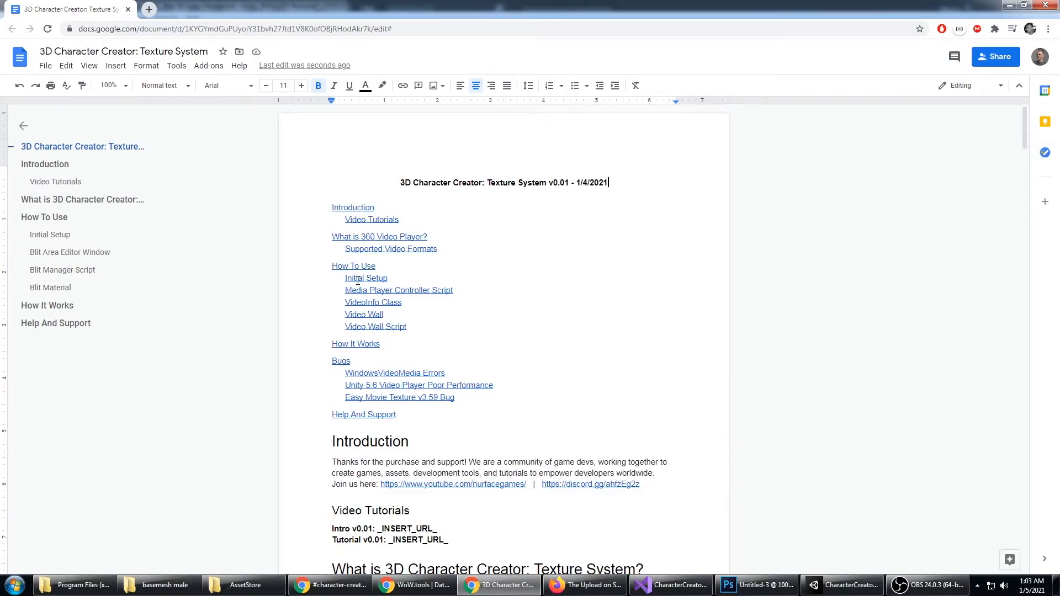
pyautogui.moveTo(1025, 131); pyautogui.dragTo(1030, 260)
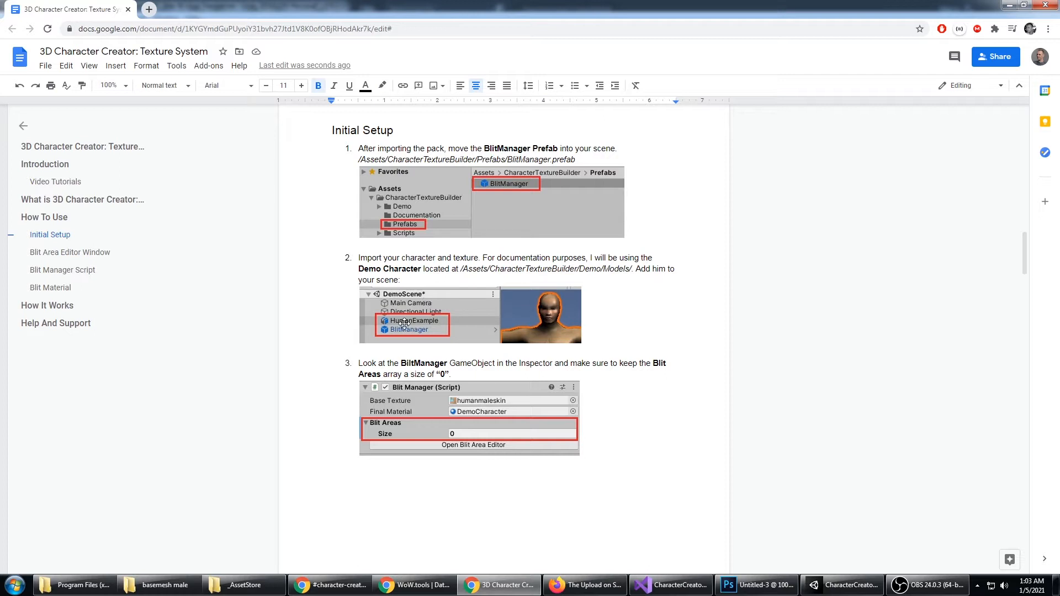
# Switch back to Unity and add the BlitManager prefab from the Prefabs folder to the DemoScene hierarchy.
pyautogui.click(842, 590)
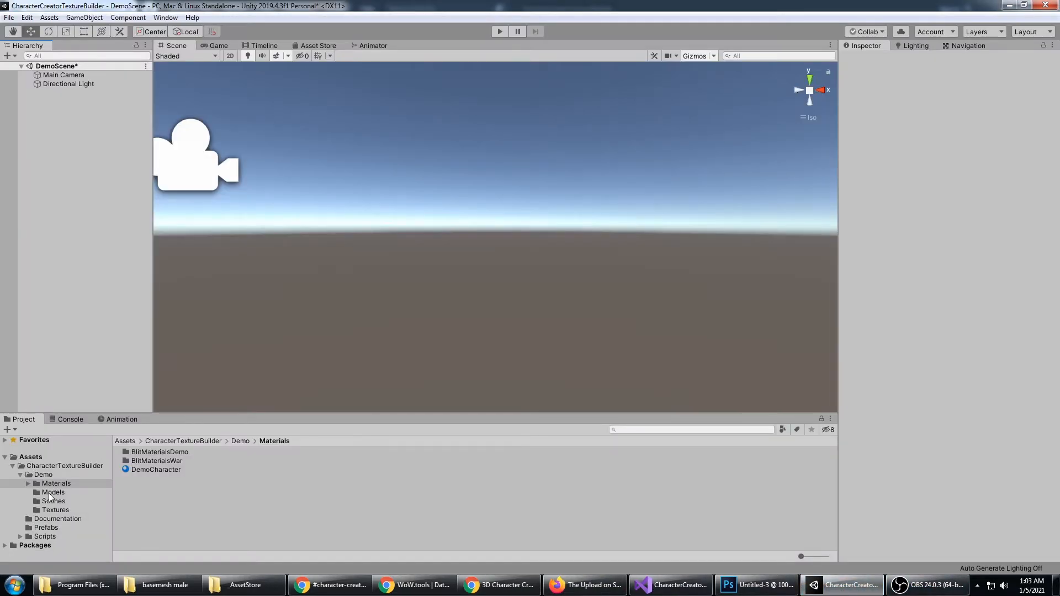
pyautogui.click(74, 492)
pyautogui.click(62, 484)
pyautogui.click(58, 528)
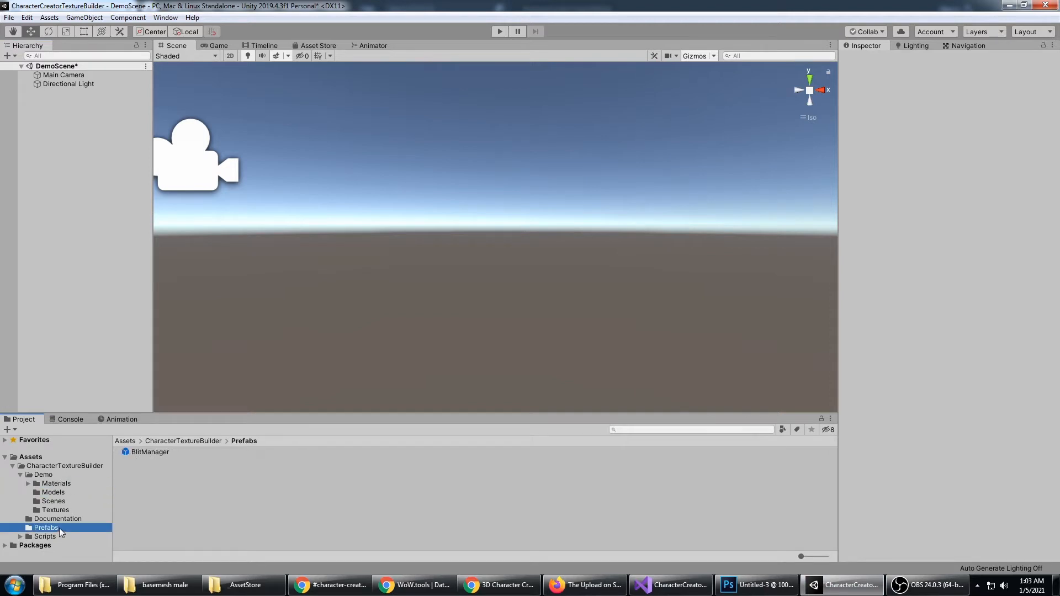
pyautogui.moveTo(148, 454); pyautogui.dragTo(57, 139)
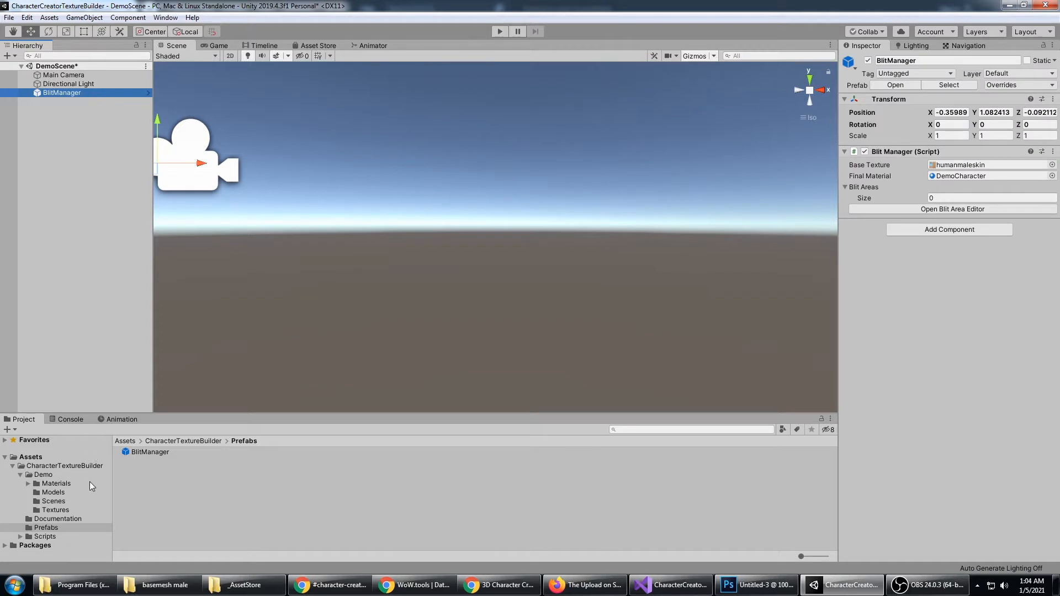
# Add the HumanExample model from the Demo Models folder to the scene and set its Y rotation to 180.
pyautogui.click(53, 492)
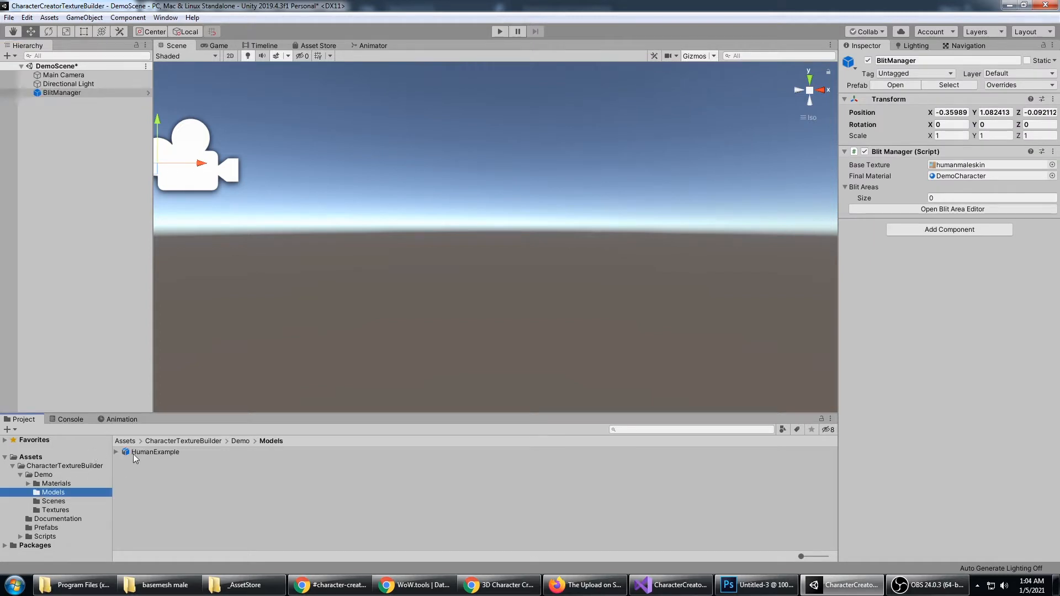
pyautogui.moveTo(133, 454); pyautogui.dragTo(73, 205)
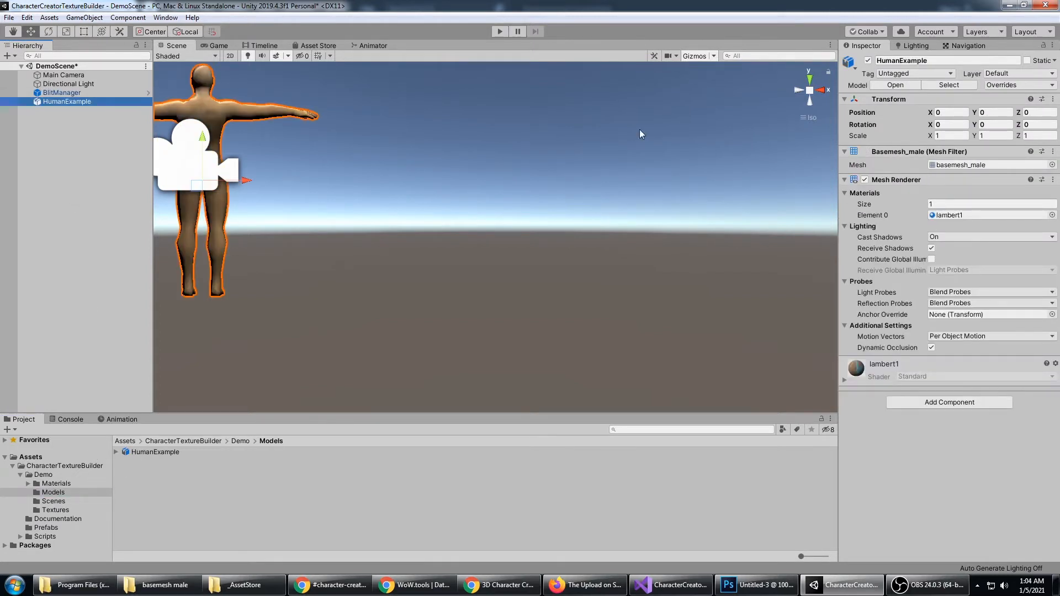
pyautogui.click(993, 125)
pyautogui.write('180')
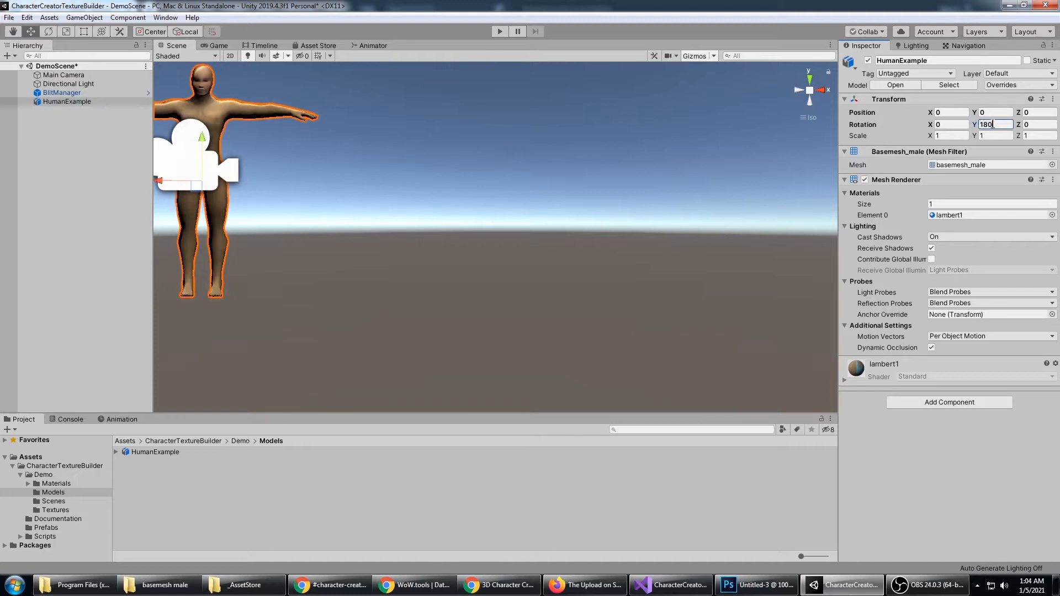
pyautogui.moveTo(380, 196); pyautogui.dragTo(615, 244, button='middle')
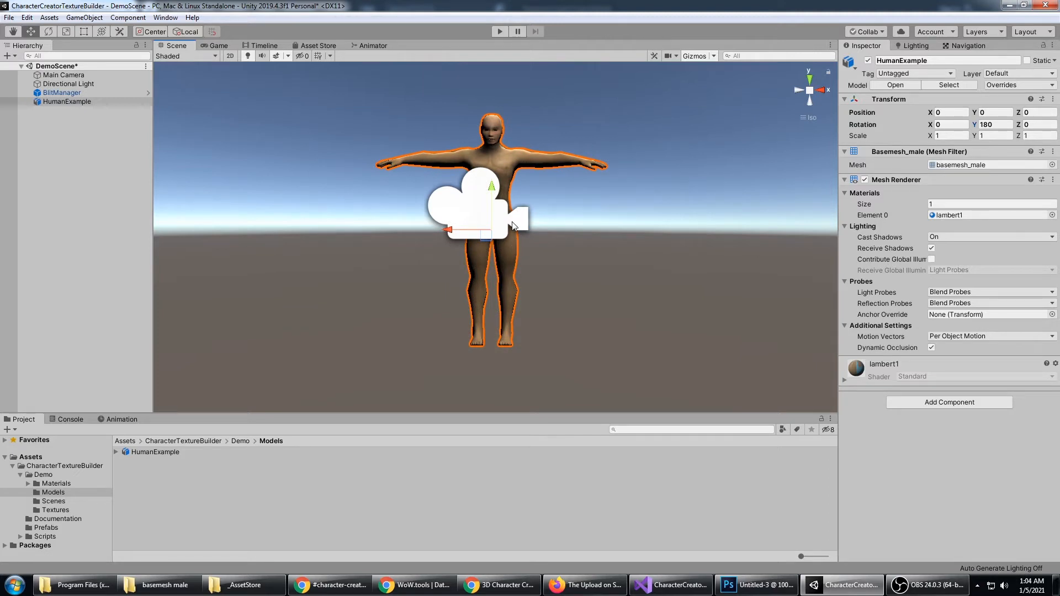
# Check BlitManager's Blit Areas, then switch to the Chrome document and read the remaining Initial Setup instructions up to opening the Blit Area Editor.
pyautogui.click(81, 93)
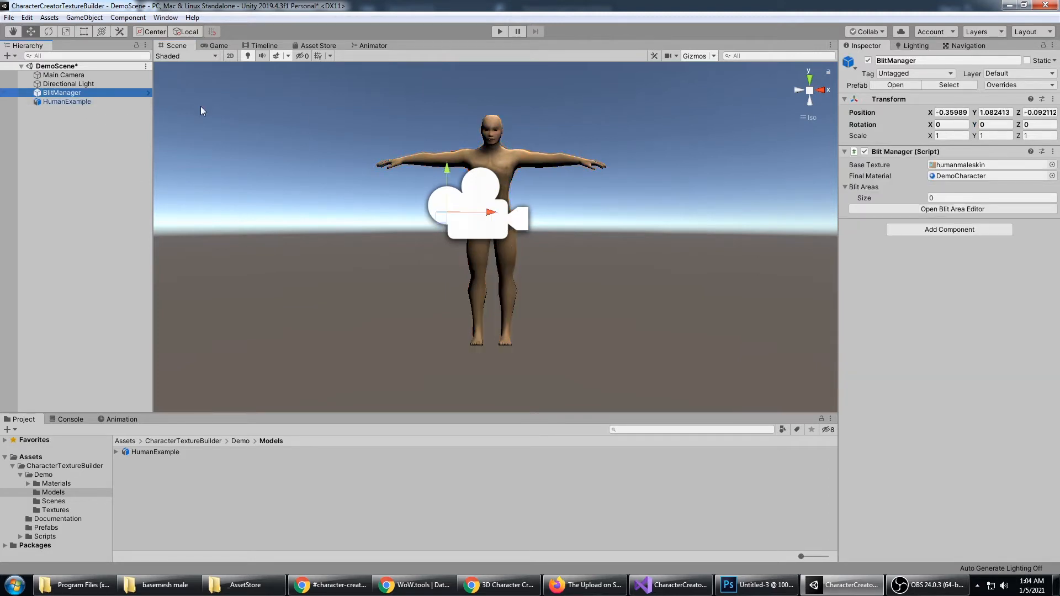
pyautogui.click(845, 187)
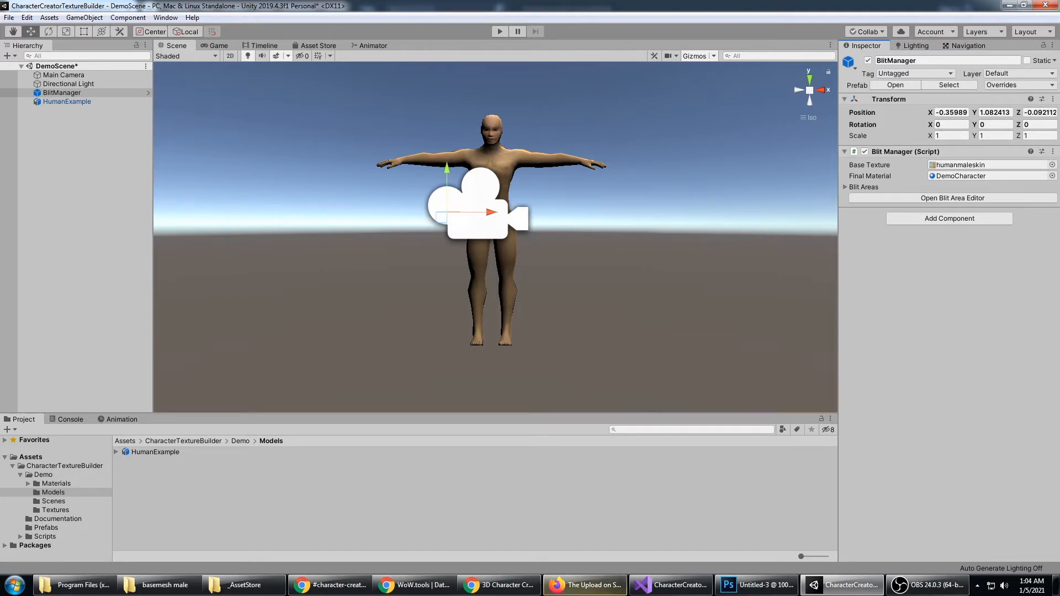
pyautogui.click(501, 585)
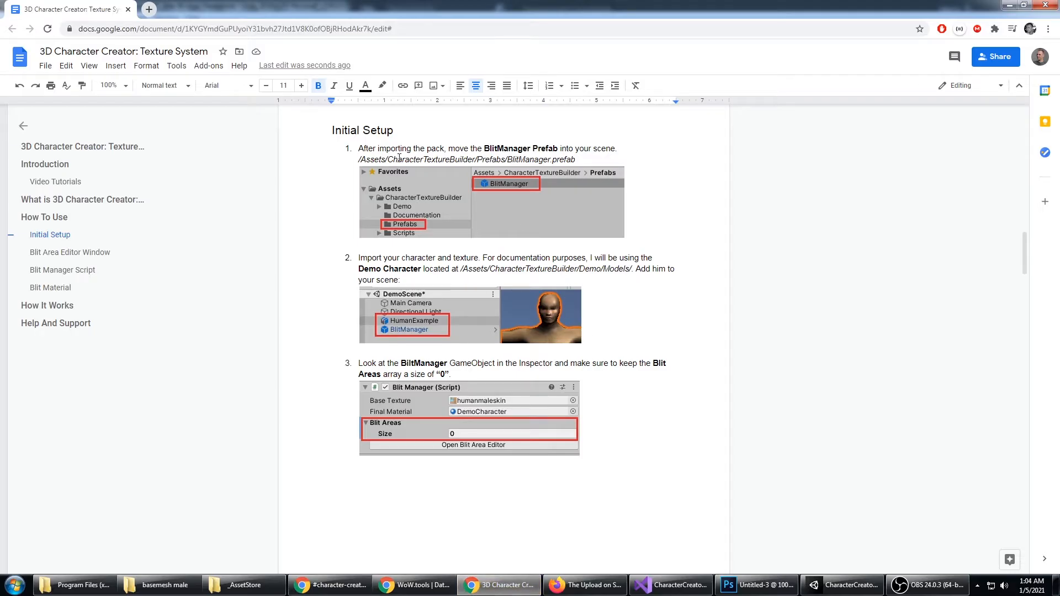
pyautogui.scroll(-2, 428, 293)
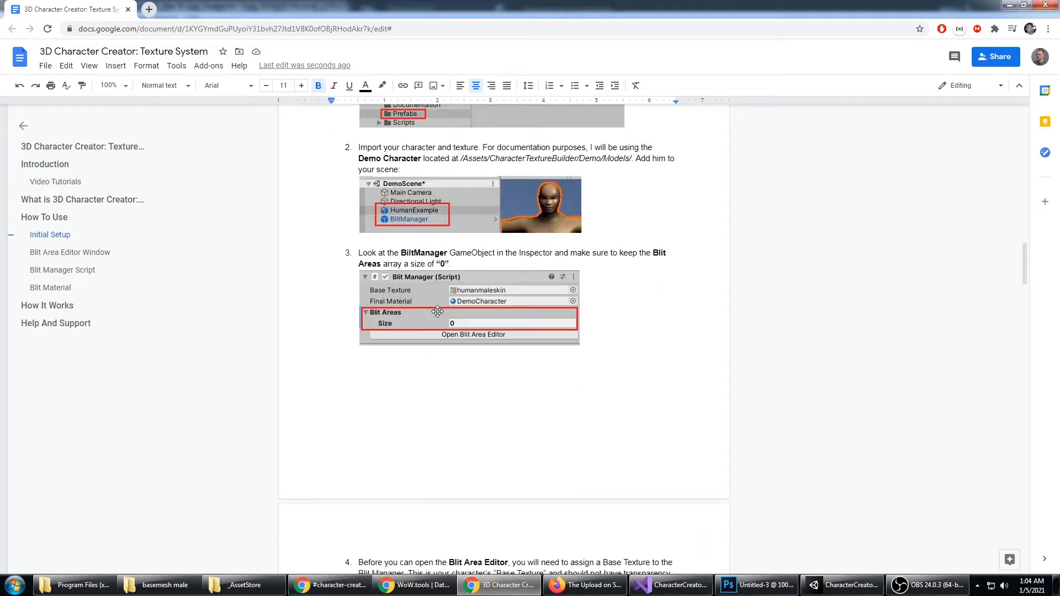
pyautogui.scroll(-7, 468, 316)
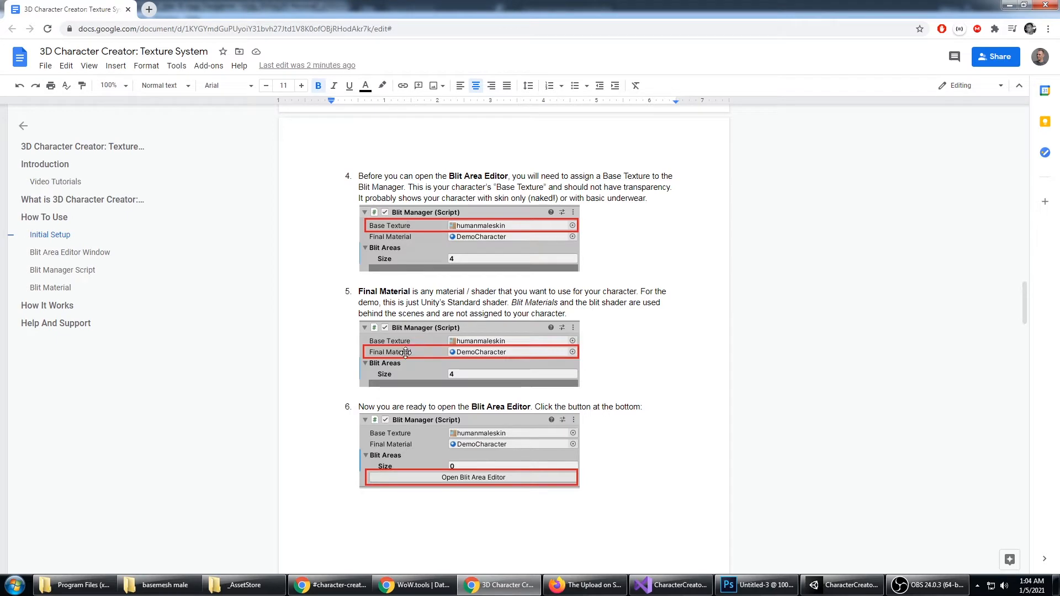
# Return to Unity and examine an enlarged preview of the humanmaleskin texture in the Textures folder.
pyautogui.click(1010, 5)
pyautogui.click(54, 510)
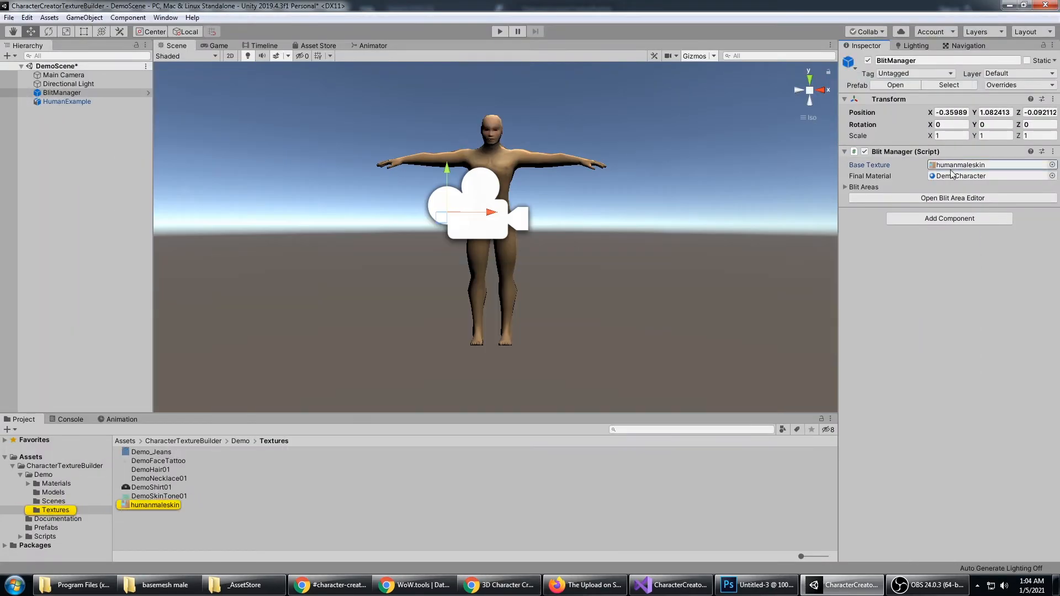
pyautogui.click(146, 505)
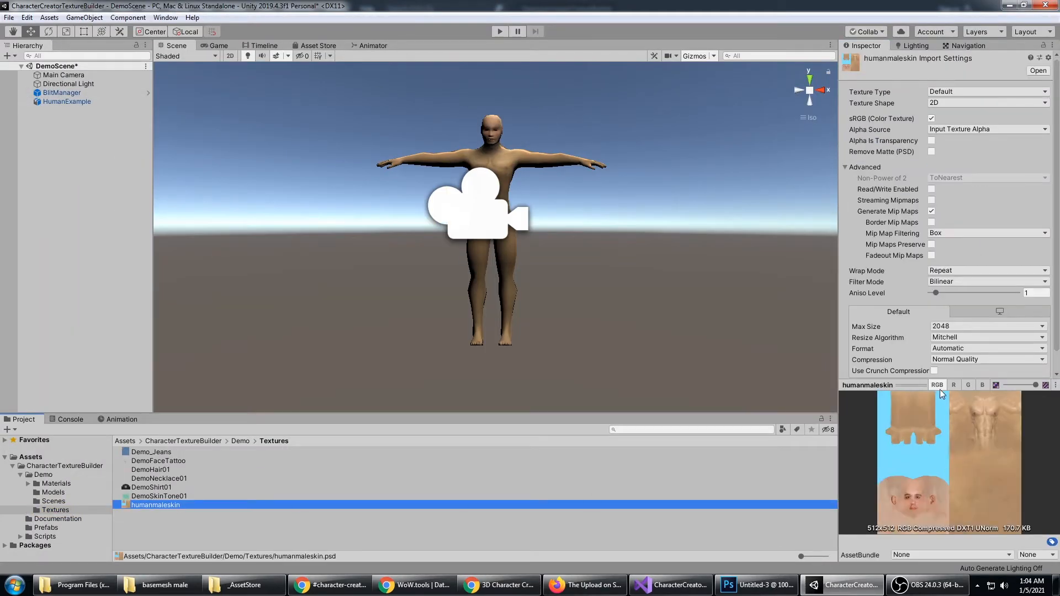
pyautogui.moveTo(940, 387); pyautogui.dragTo(908, 303)
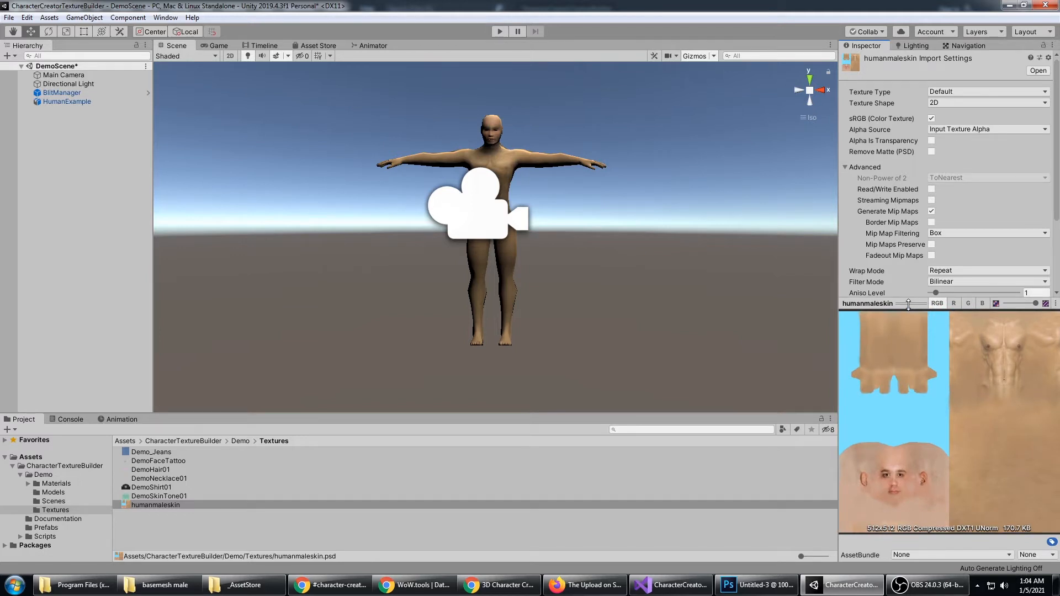
pyautogui.moveTo(909, 303); pyautogui.dragTo(926, 393)
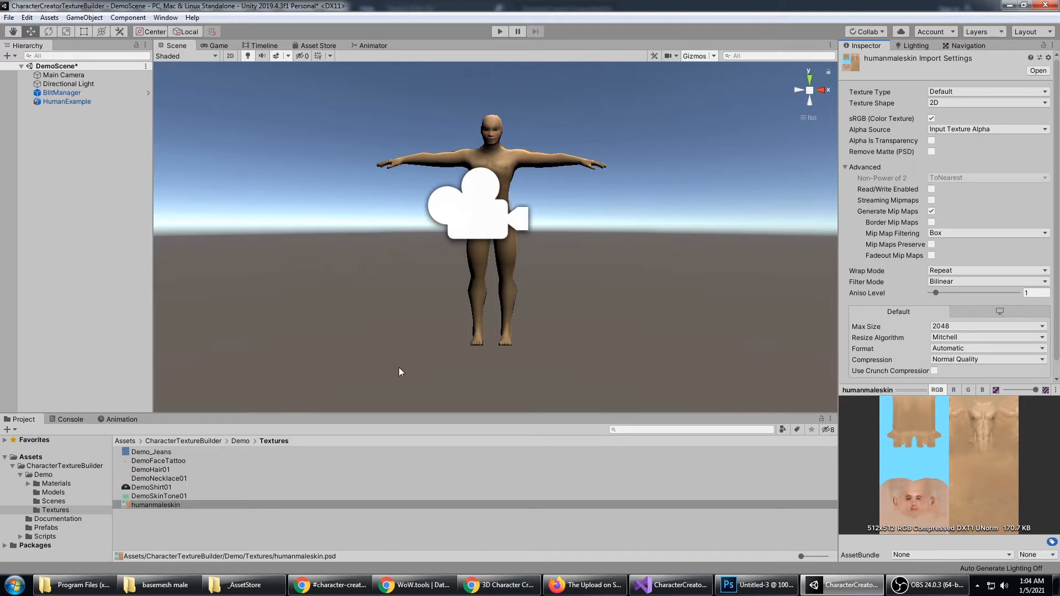
# Review BlitManager's Base Texture assignment and locate its source texture in the project.
pyautogui.click(74, 102)
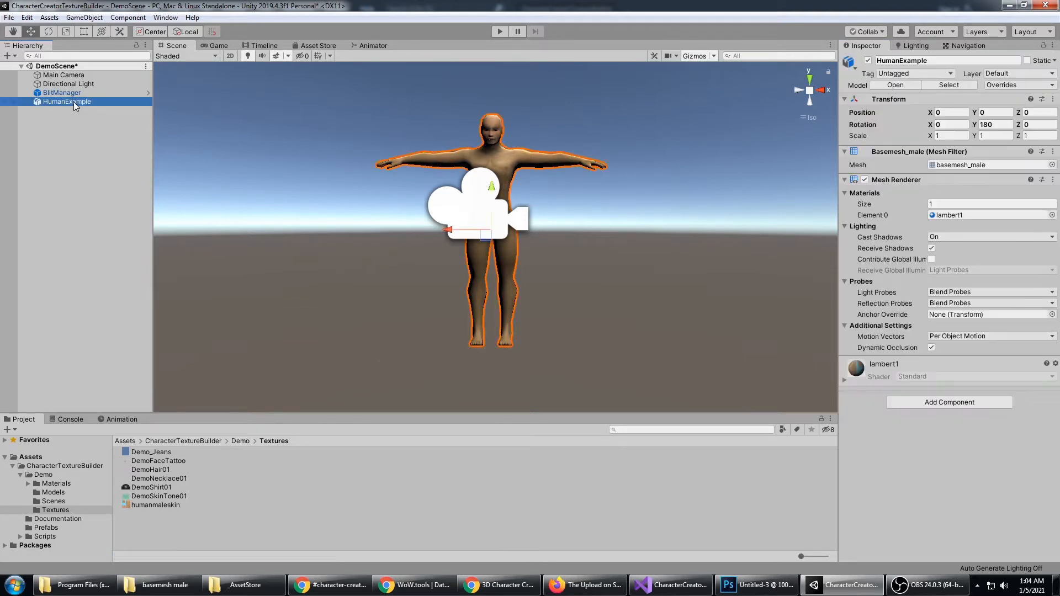
pyautogui.click(61, 92)
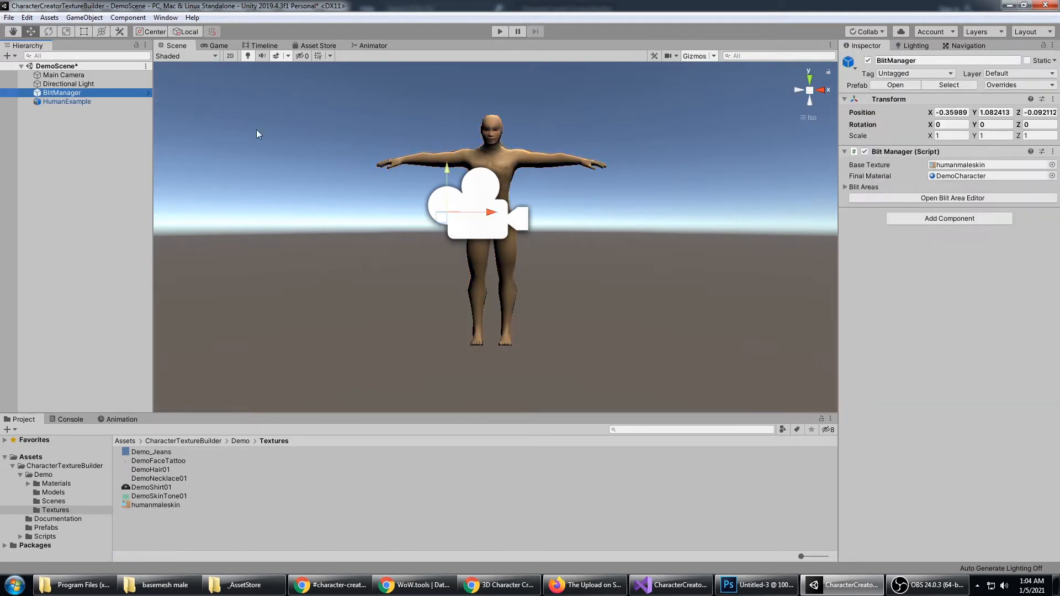
pyautogui.click(955, 168)
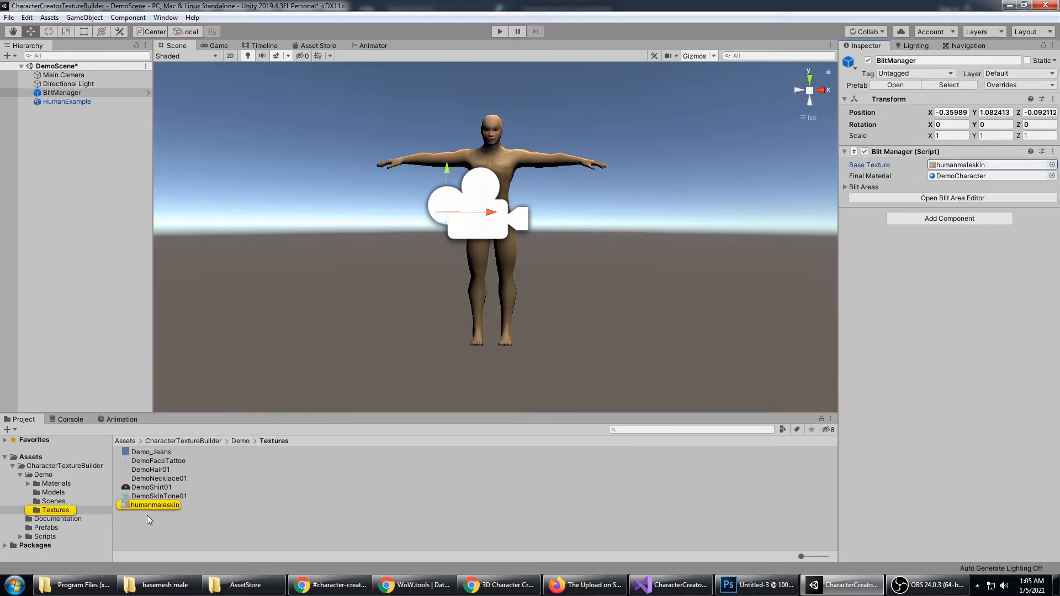
pyautogui.click(157, 505)
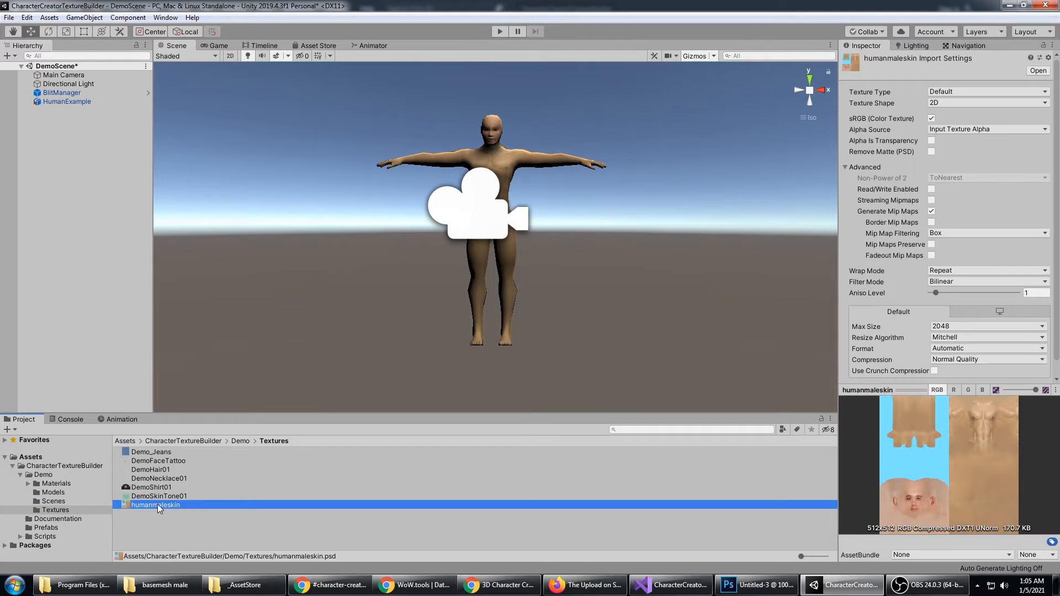
pyautogui.click(68, 101)
pyautogui.click(68, 92)
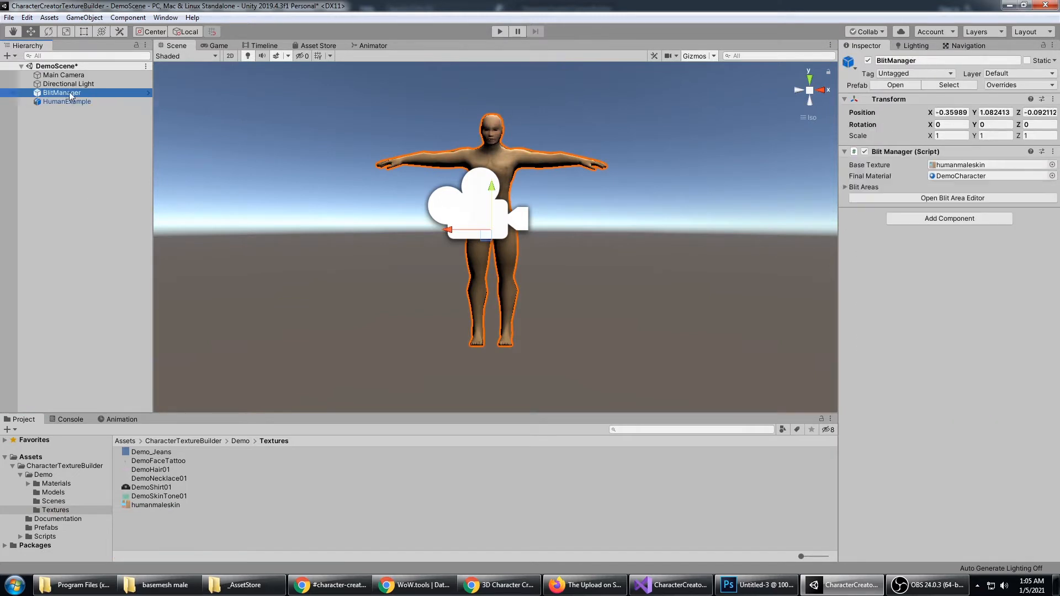
# Locate BlitManager's Final Material in the project and examine its shader and Albedo settings.
pyautogui.click(973, 177)
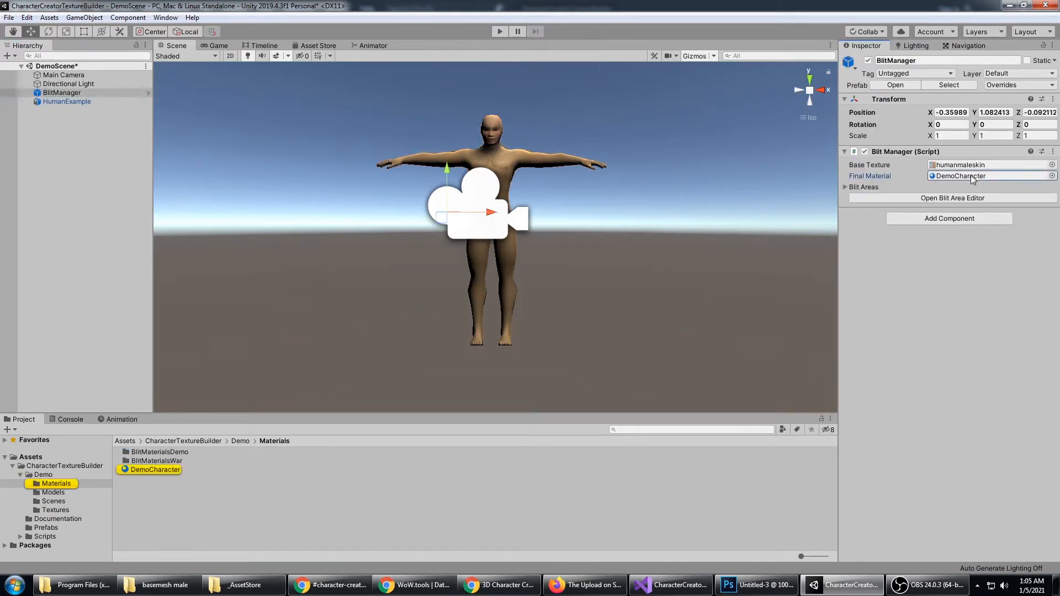
pyautogui.click(168, 470)
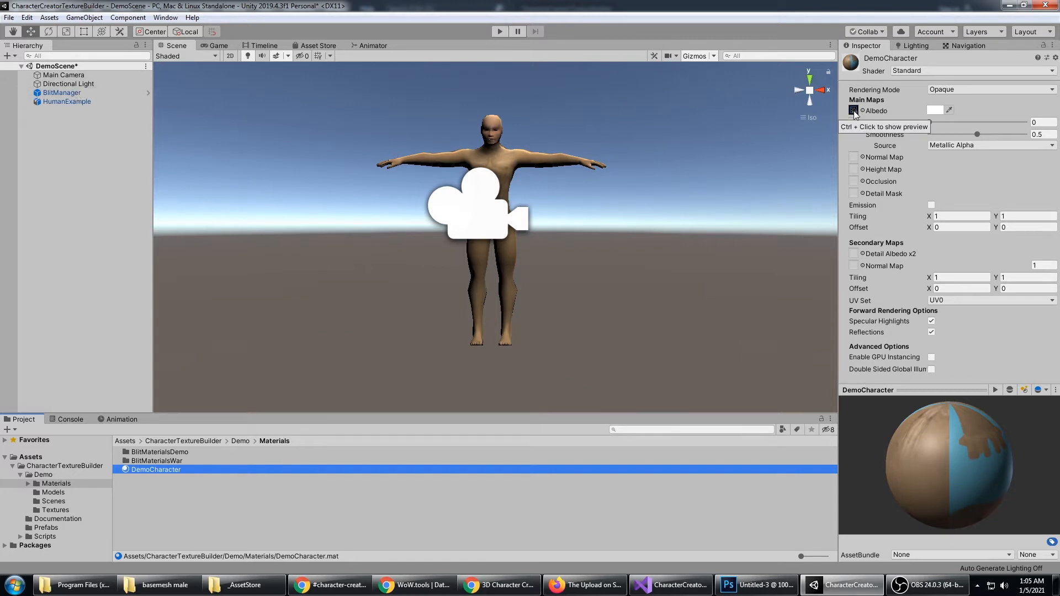
pyautogui.click(81, 123)
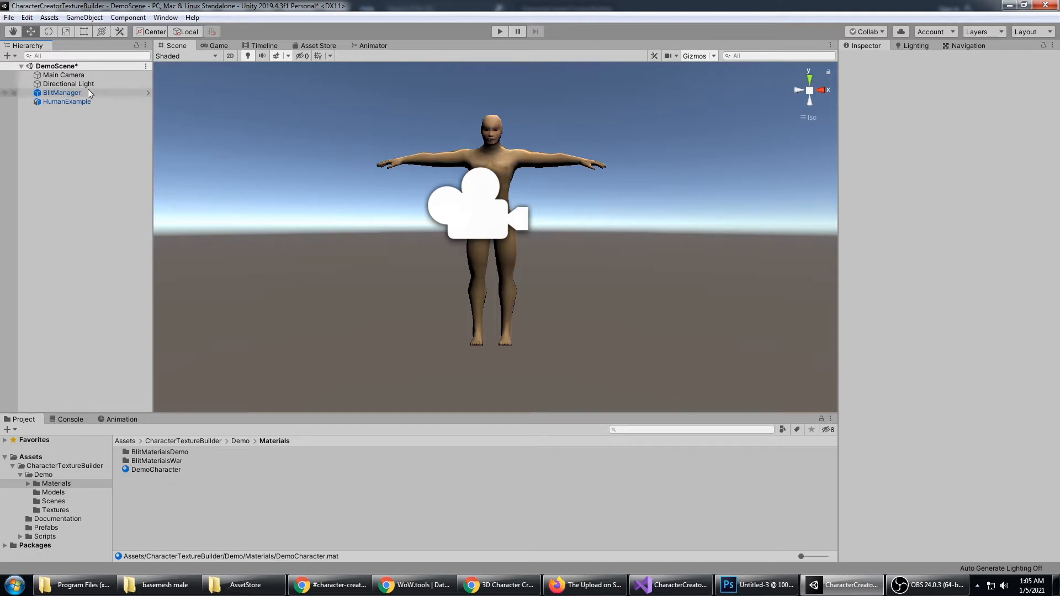
pyautogui.click(173, 469)
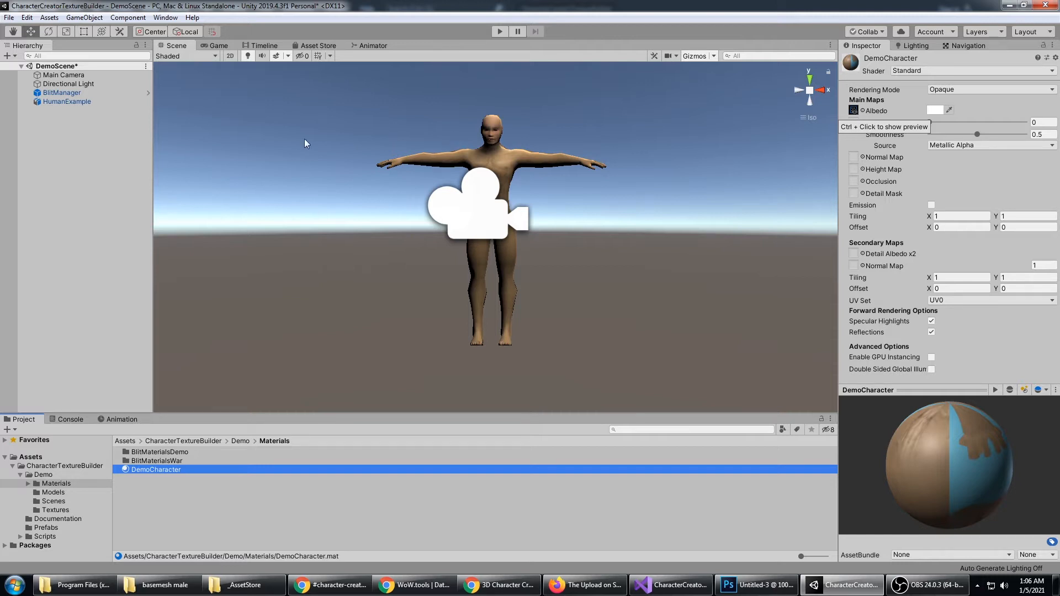
# Select BlitManager in the scene and expand its Blit Areas array.
pyautogui.click(62, 84)
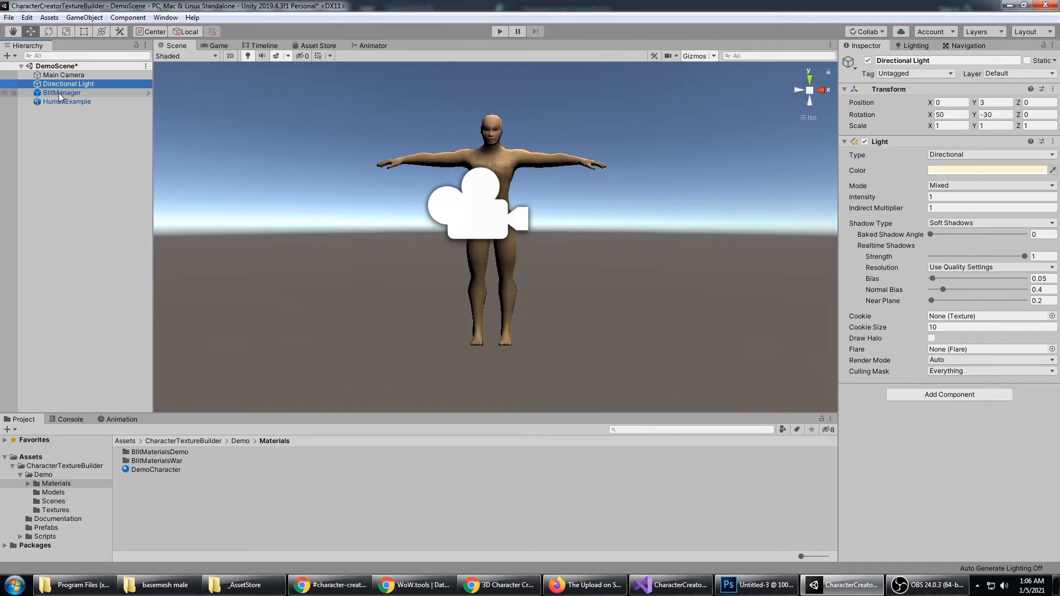
pyautogui.click(60, 94)
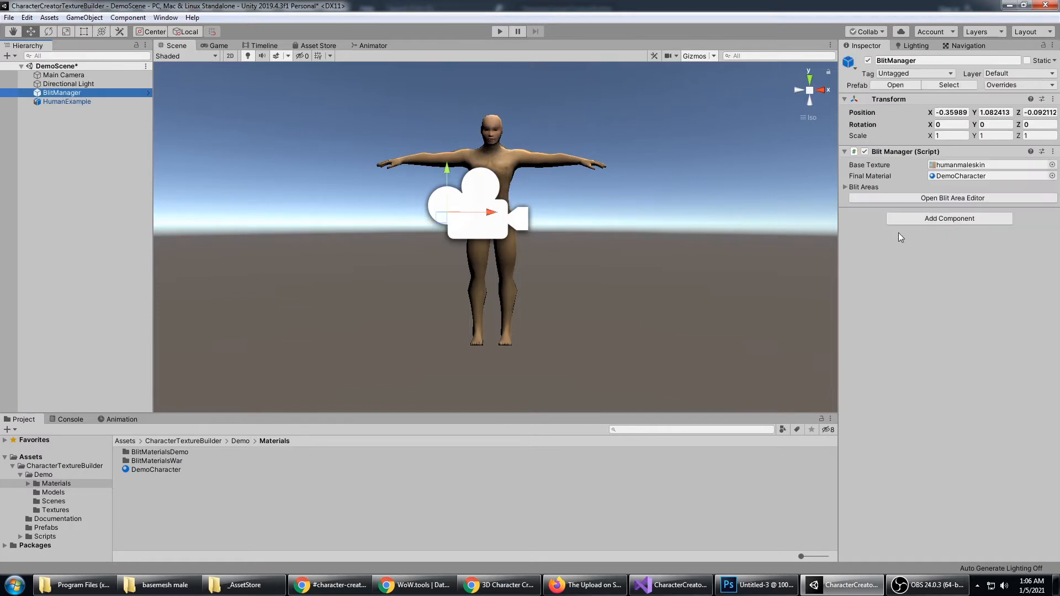
pyautogui.click(846, 187)
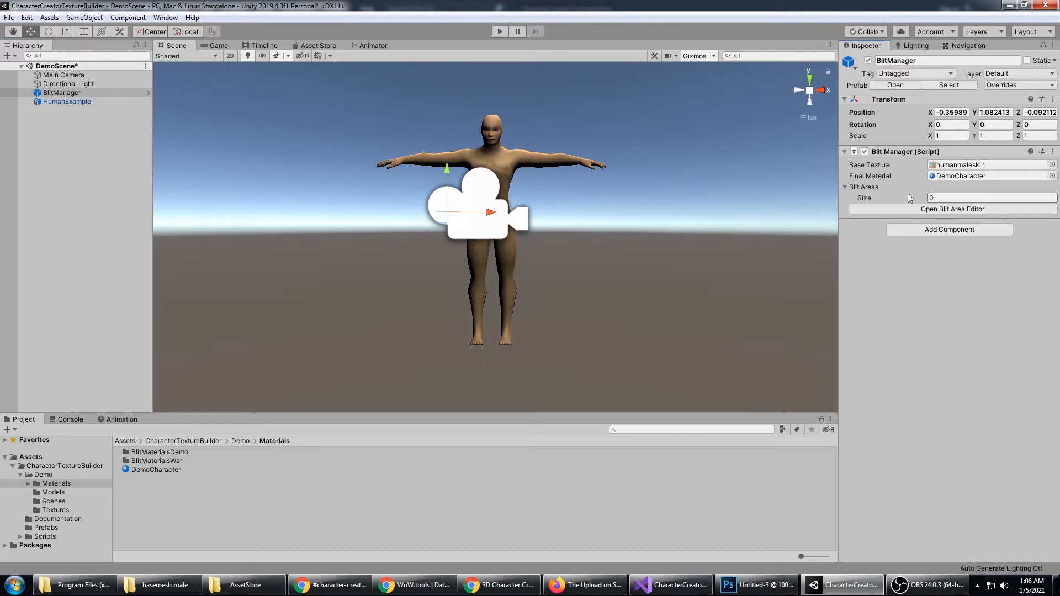
# Try a Blit Areas array size of 4 on BlitManager and reset it to 0.
pyautogui.click(958, 197)
pyautogui.write('4')
pyautogui.press('Return')
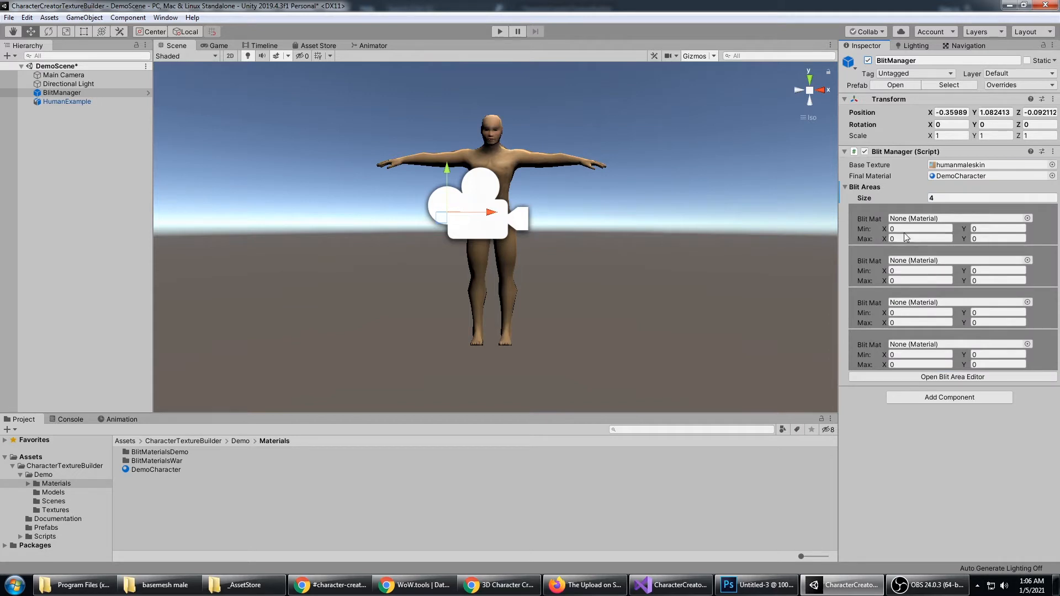
pyautogui.click(927, 238)
pyautogui.click(943, 198)
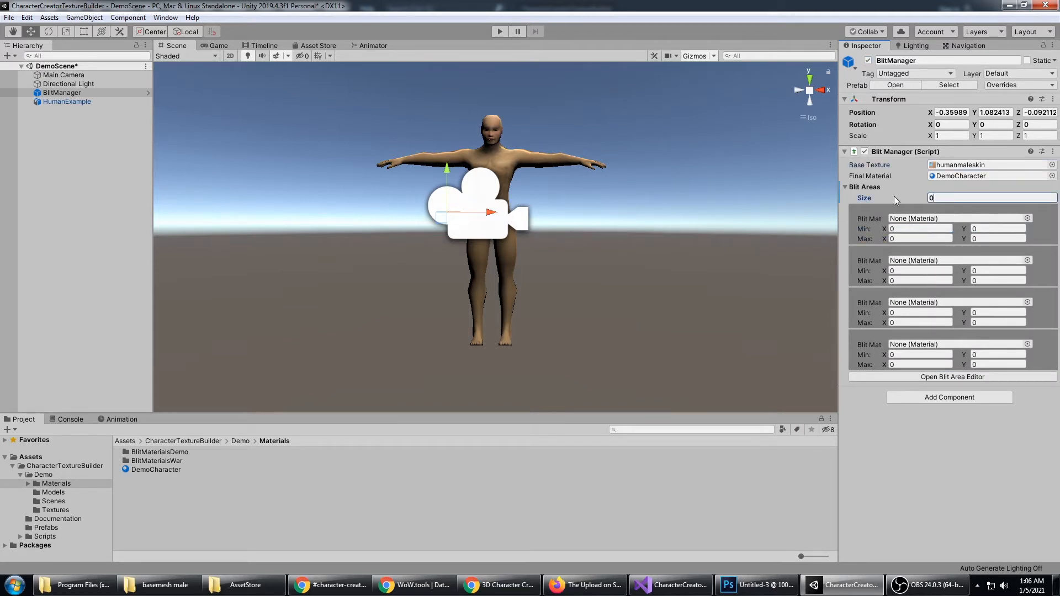
pyautogui.press('Return')
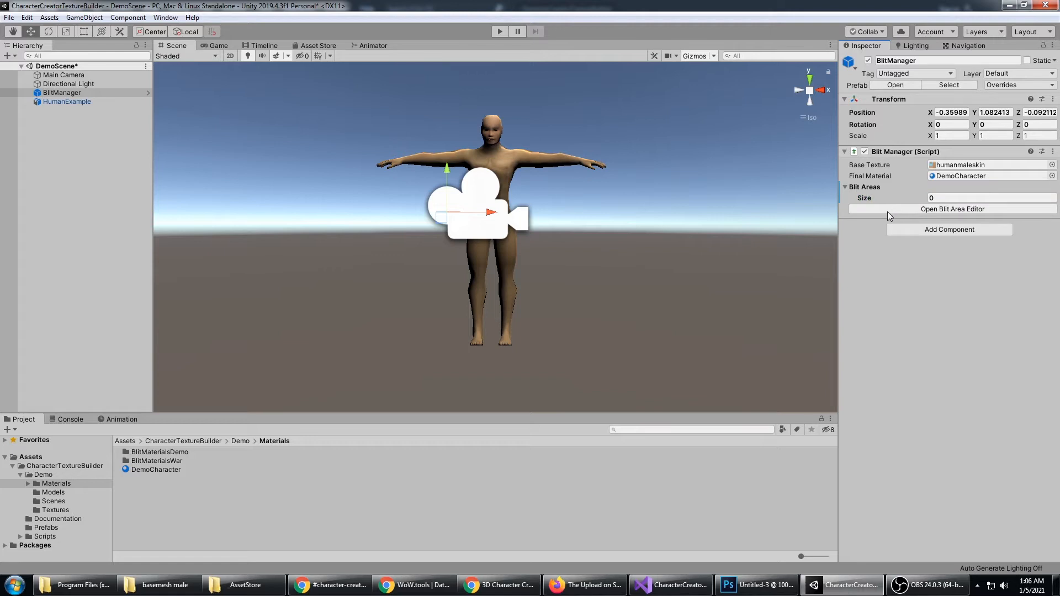
# Open the Blit Area Editor from the BlitManager component.
pyautogui.click(849, 187)
pyautogui.click(847, 187)
pyautogui.click(880, 210)
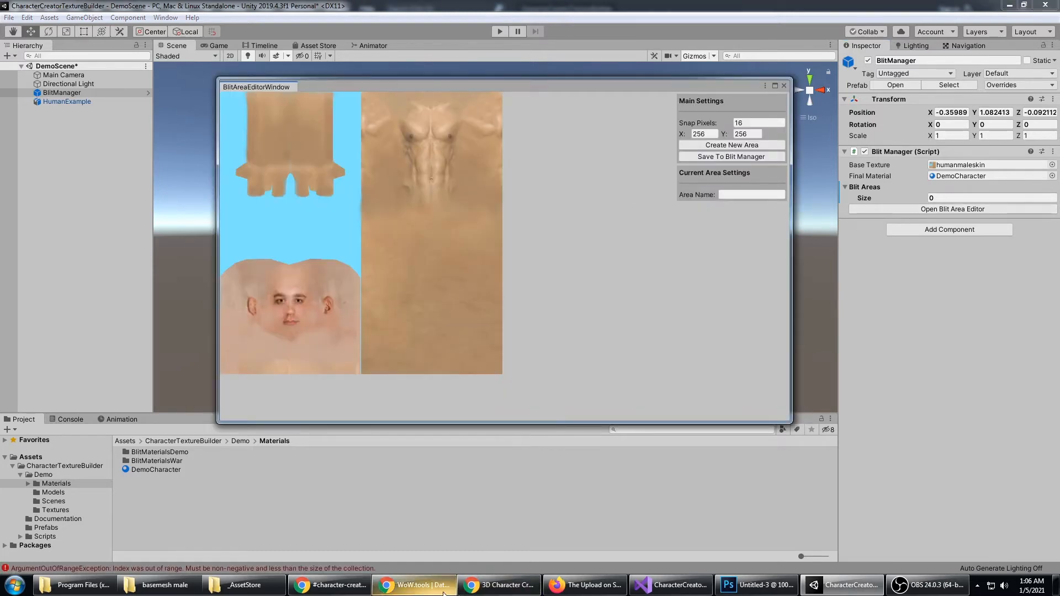
# Review the Blit Area Editor setup instructions in the 3D Character Creator: Texture System document and return to Unity.
pyautogui.click(500, 585)
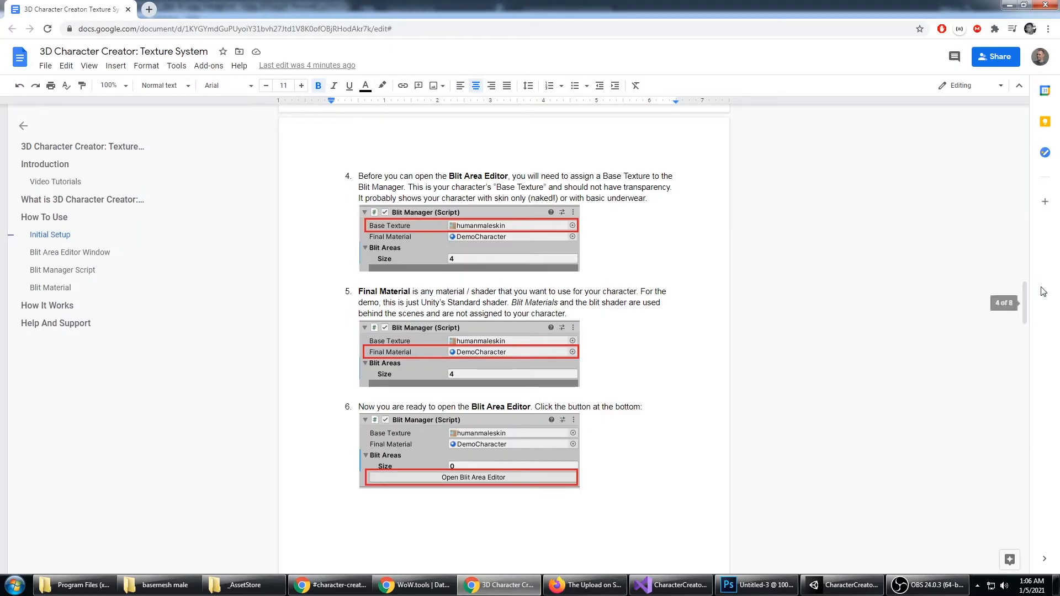
pyautogui.moveTo(1026, 301); pyautogui.dragTo(1030, 358)
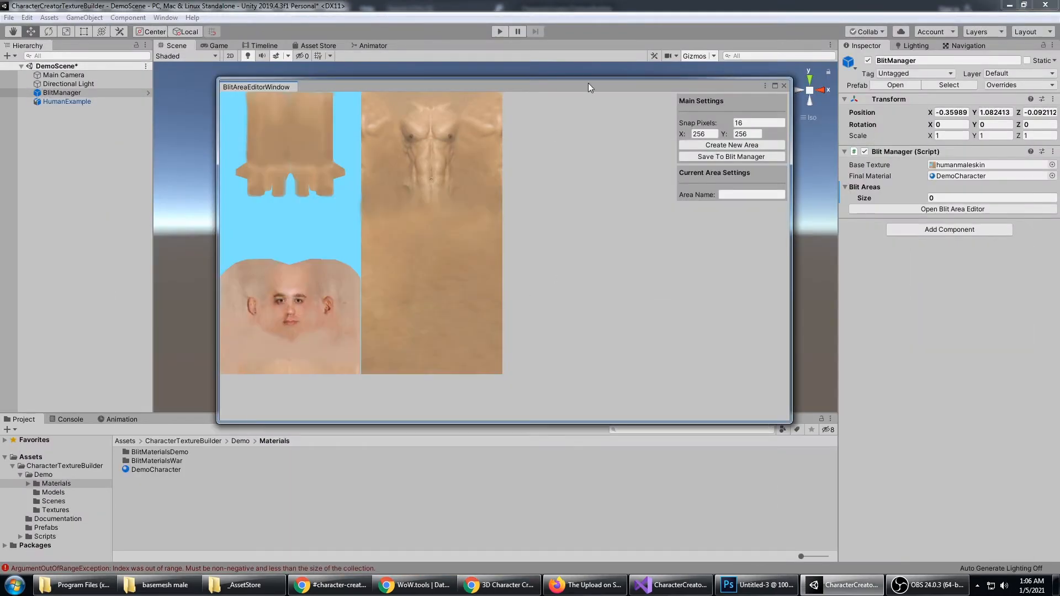
pyautogui.moveTo(588, 83); pyautogui.dragTo(562, 85)
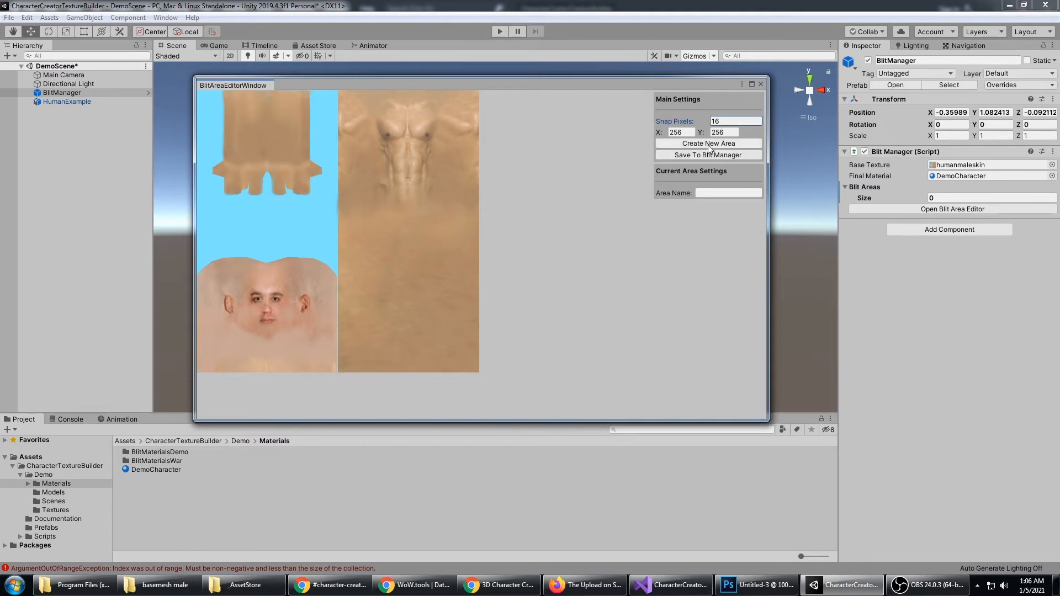
# Create a blit area of 256 by 320 pixels and move it over the head region of the base texture.
pyautogui.doubleClick(720, 121)
pyautogui.click(688, 133)
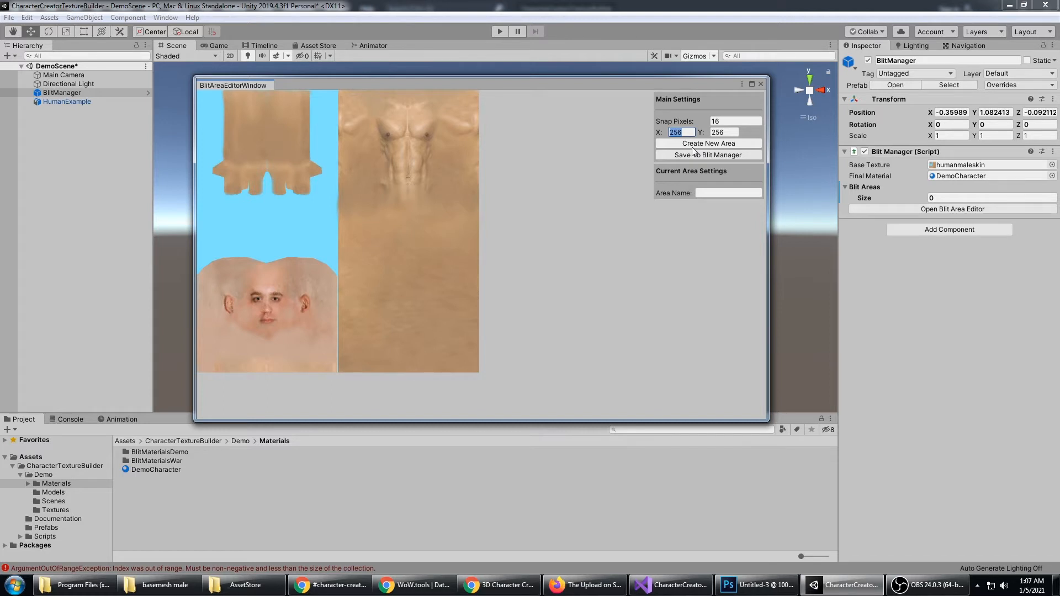
pyautogui.click(732, 133)
pyautogui.click(735, 133)
pyautogui.press('BackSpace')
pyautogui.press('BackSpace')
pyautogui.press('BackSpace')
pyautogui.write('320')
pyautogui.click(705, 145)
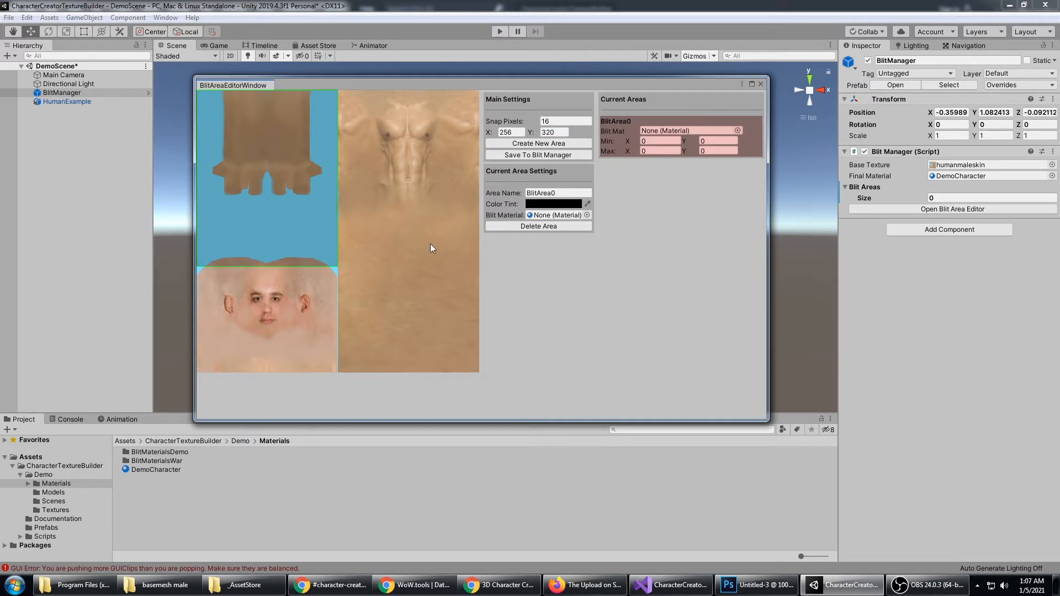
pyautogui.moveTo(287, 204); pyautogui.dragTo(247, 313)
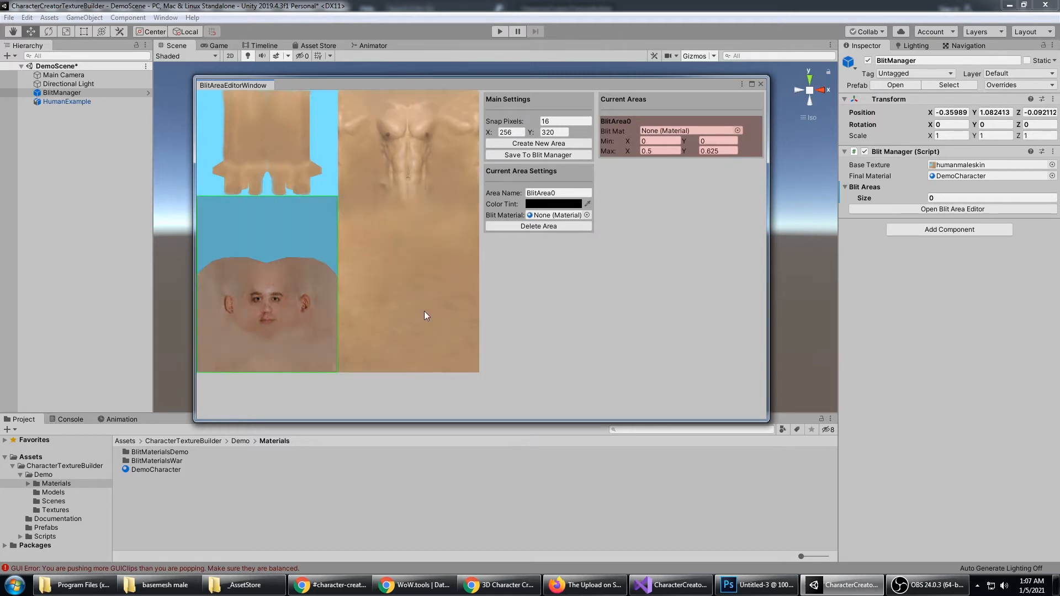
# Switch to Photoshop, hide the uvsnap layer in humanmaleskin.psd, and check the pixel dimensions of the head selection.
pyautogui.click(758, 585)
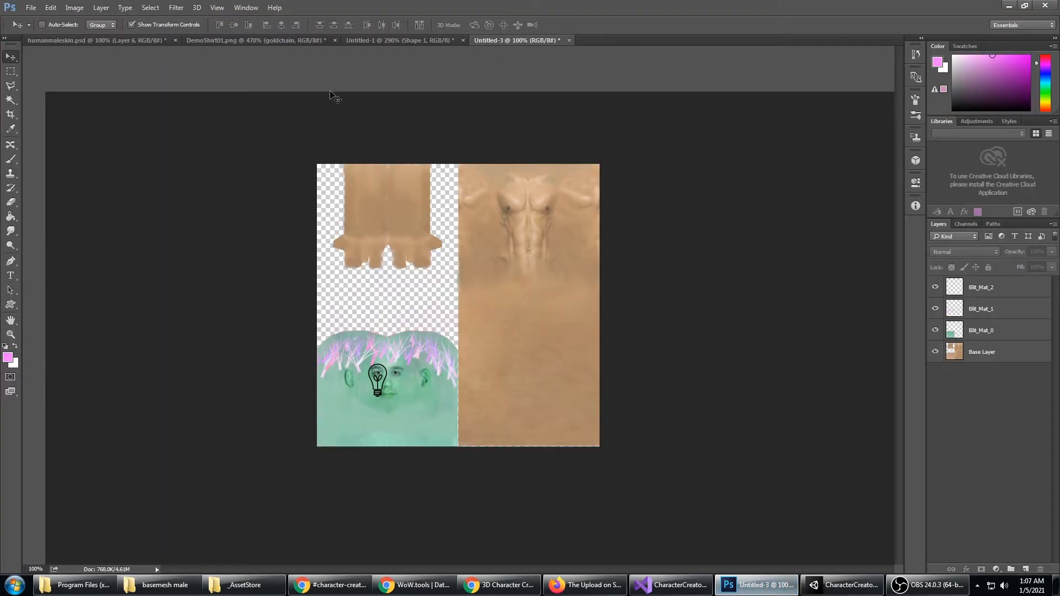
pyautogui.click(131, 43)
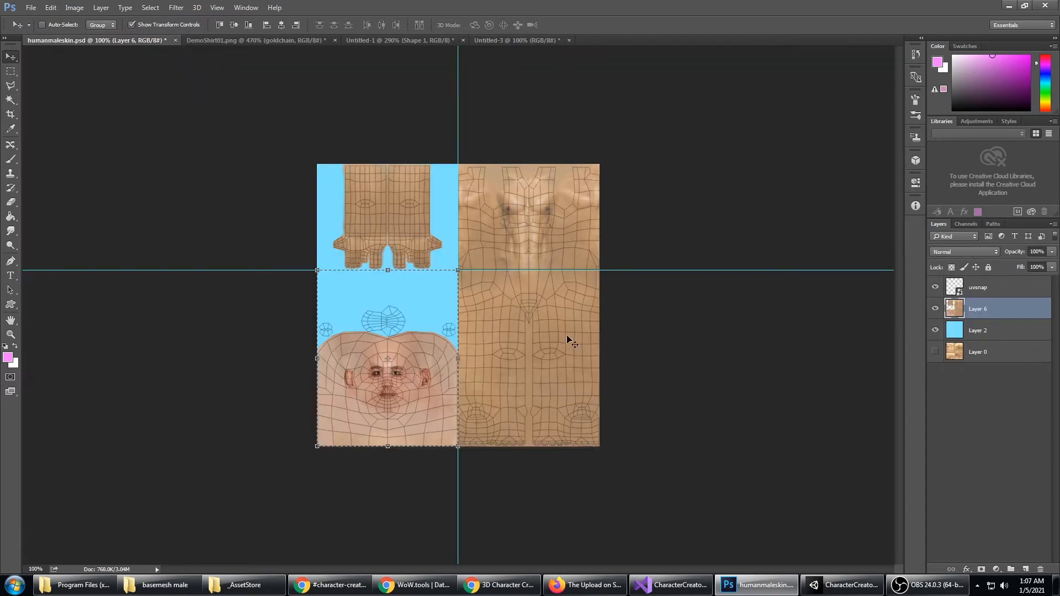
pyautogui.click(936, 288)
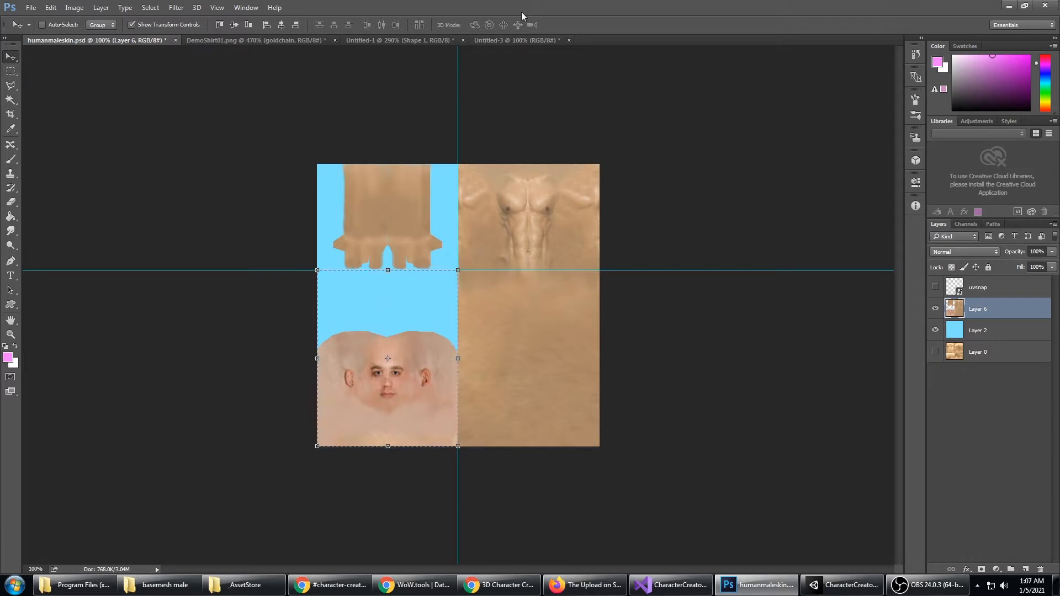
pyautogui.press('F8')
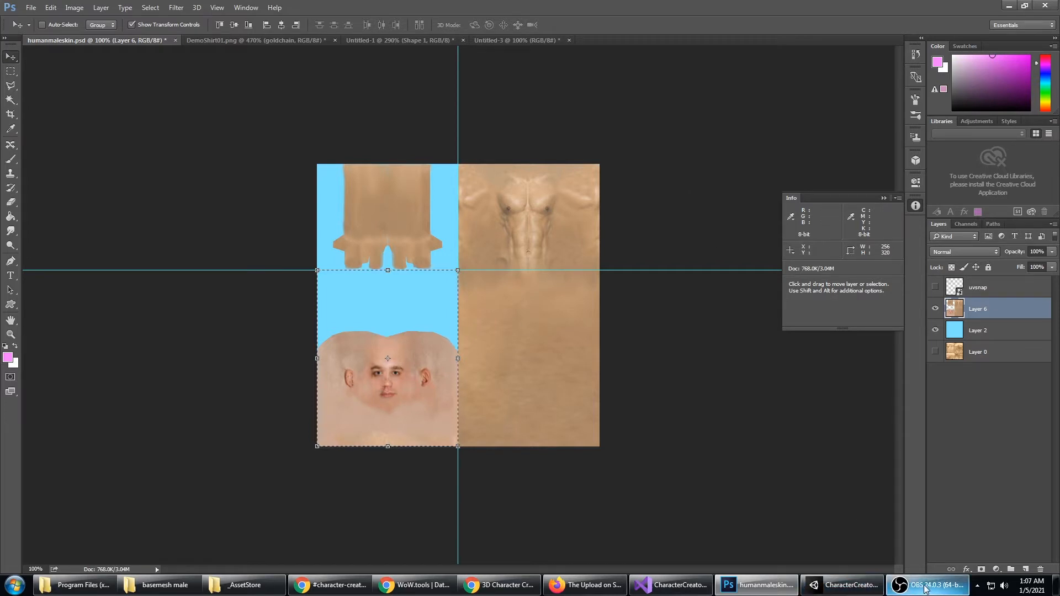
pyautogui.click(850, 589)
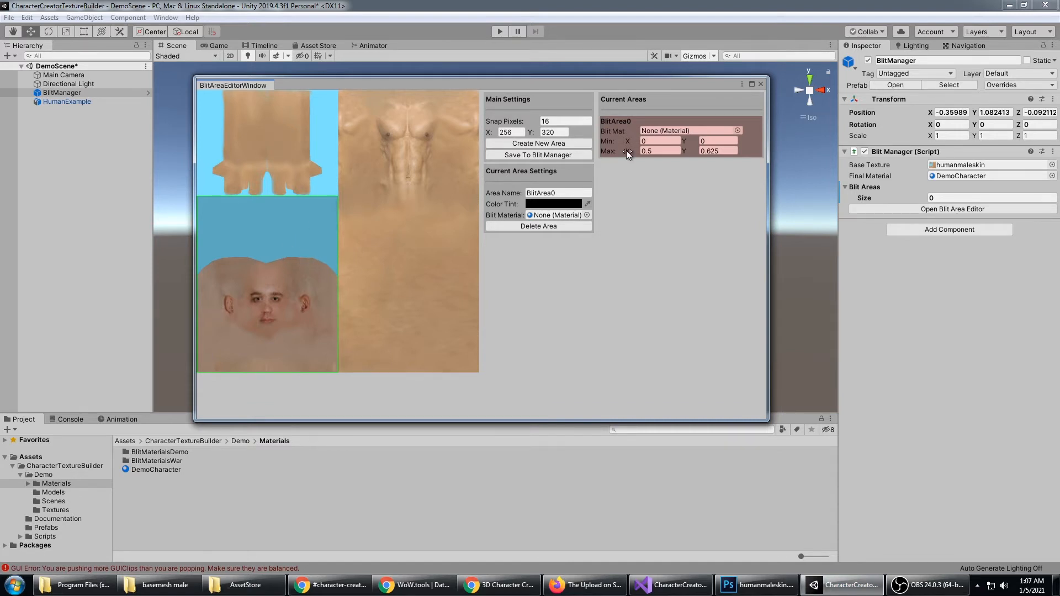
# Create a second 256 by 320 pixel blit area and place it over the lower-body region beside the head area.
pyautogui.moveTo(274, 263); pyautogui.dragTo(300, 310)
pyautogui.click(513, 132)
pyautogui.click(559, 133)
pyautogui.click(573, 144)
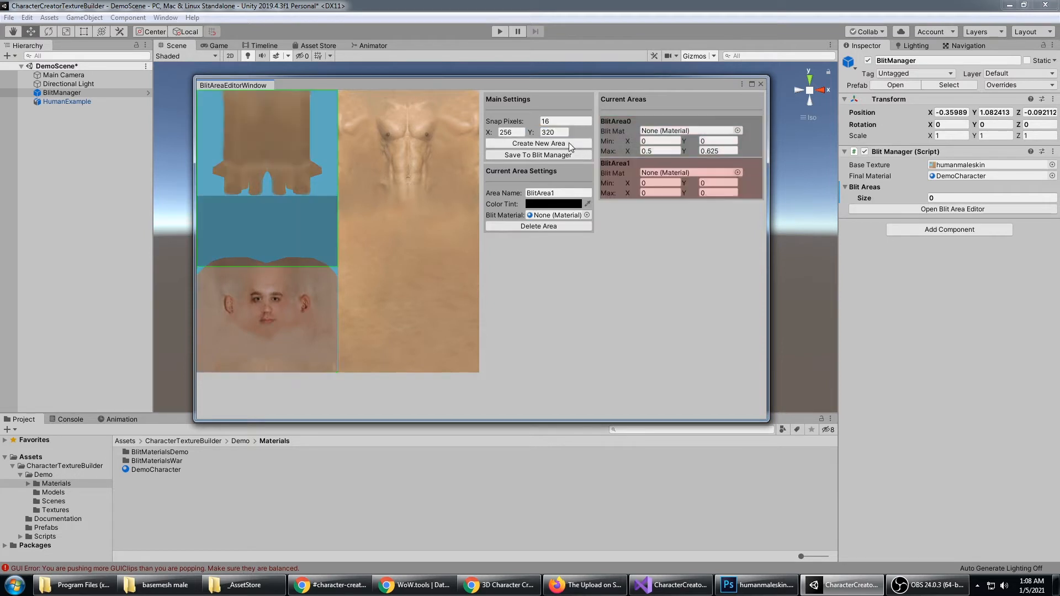
pyautogui.moveTo(265, 144); pyautogui.dragTo(432, 241)
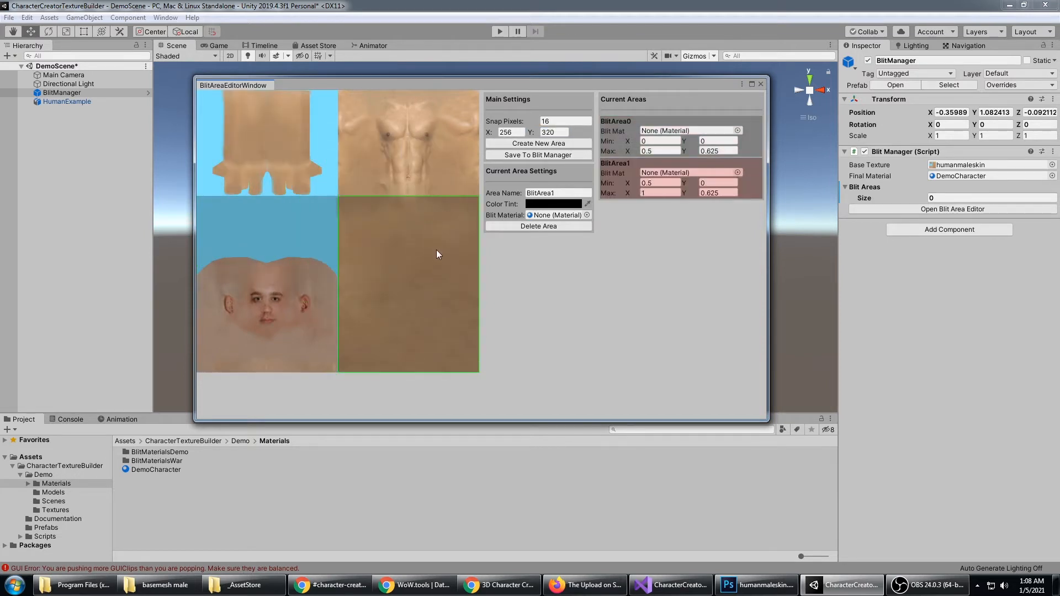
# Switch the selection back and forth between the two blit areas in the texture preview and the Current Areas list.
pyautogui.click(255, 278)
pyautogui.click(419, 243)
pyautogui.click(289, 260)
pyautogui.click(402, 266)
pyautogui.click(282, 257)
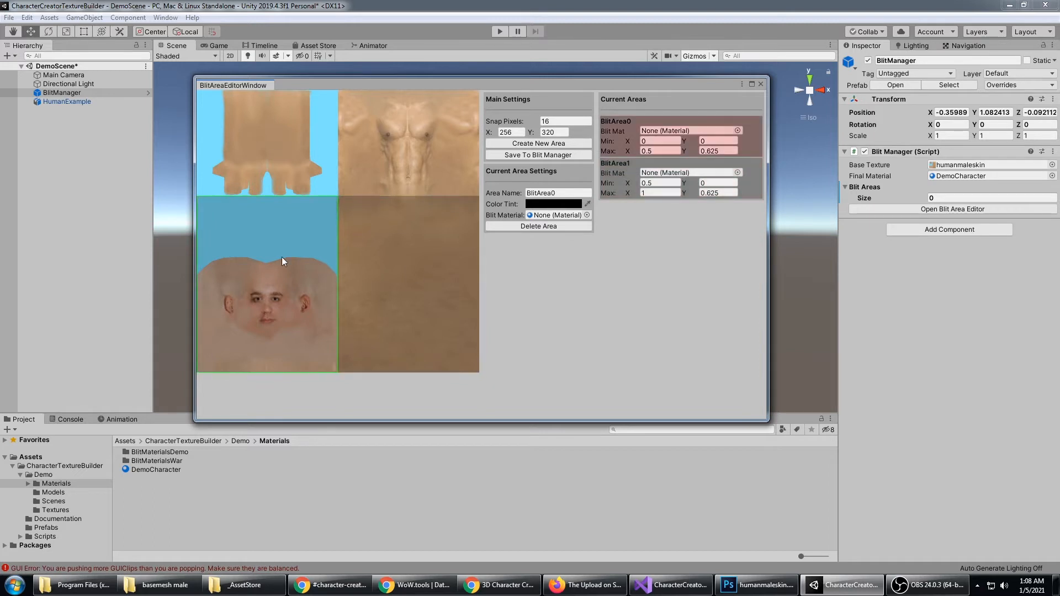
pyautogui.click(429, 267)
pyautogui.click(621, 130)
pyautogui.click(630, 168)
pyautogui.click(612, 120)
pyautogui.click(608, 161)
pyautogui.click(748, 132)
pyautogui.click(645, 164)
pyautogui.click(632, 122)
pyautogui.click(413, 270)
# Select the head blit area and set its Color Tint to green, 00FF20.
pyautogui.click(297, 256)
pyautogui.click(553, 203)
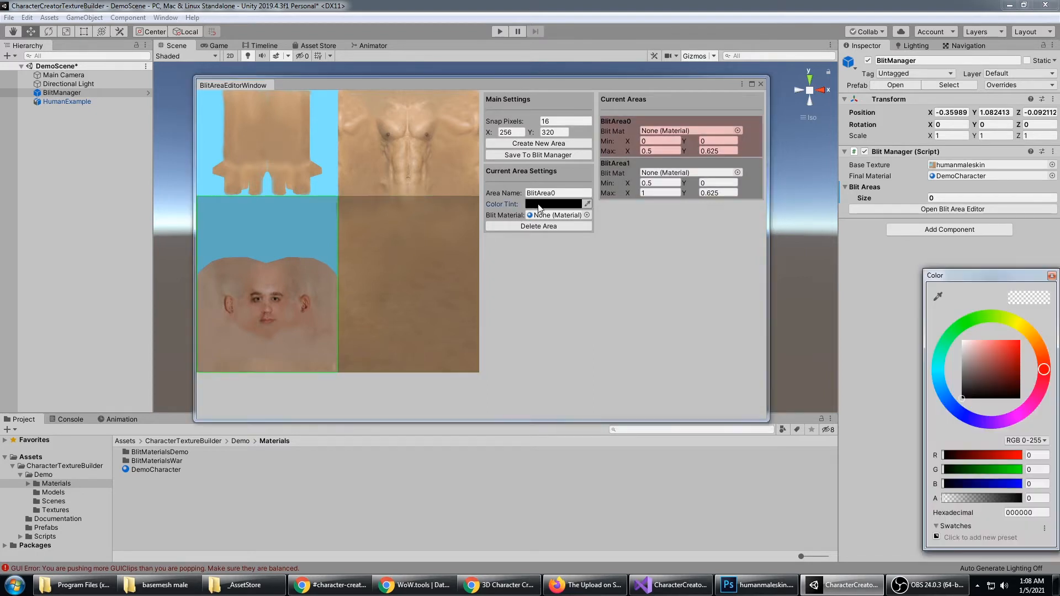
pyautogui.click(959, 327)
pyautogui.moveTo(971, 352); pyautogui.dragTo(1028, 327)
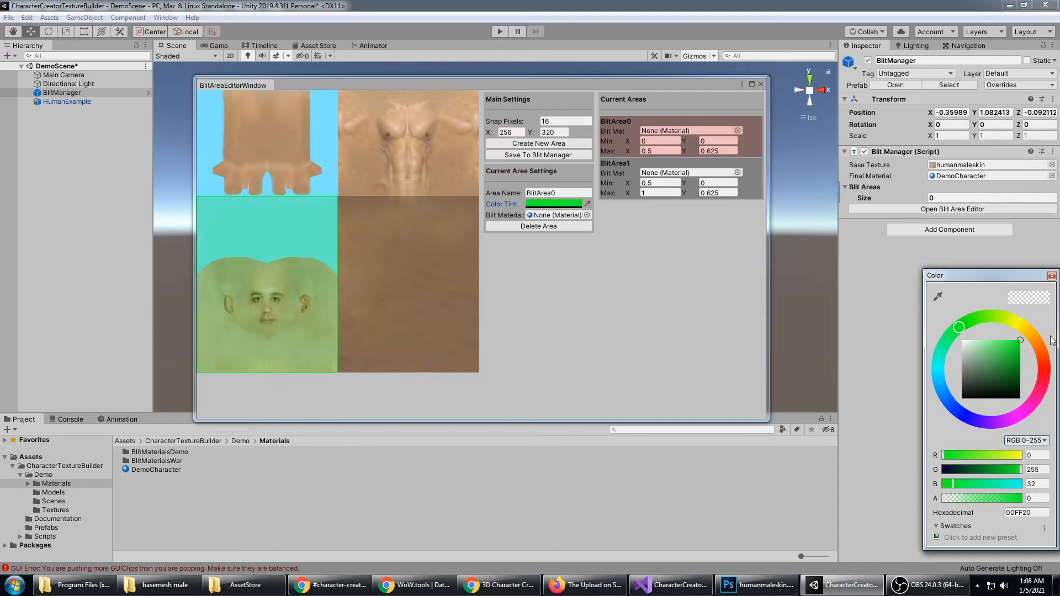
# Select the lower-body blit area and set its Color Tint to yellow, F7FF00.
pyautogui.click(398, 279)
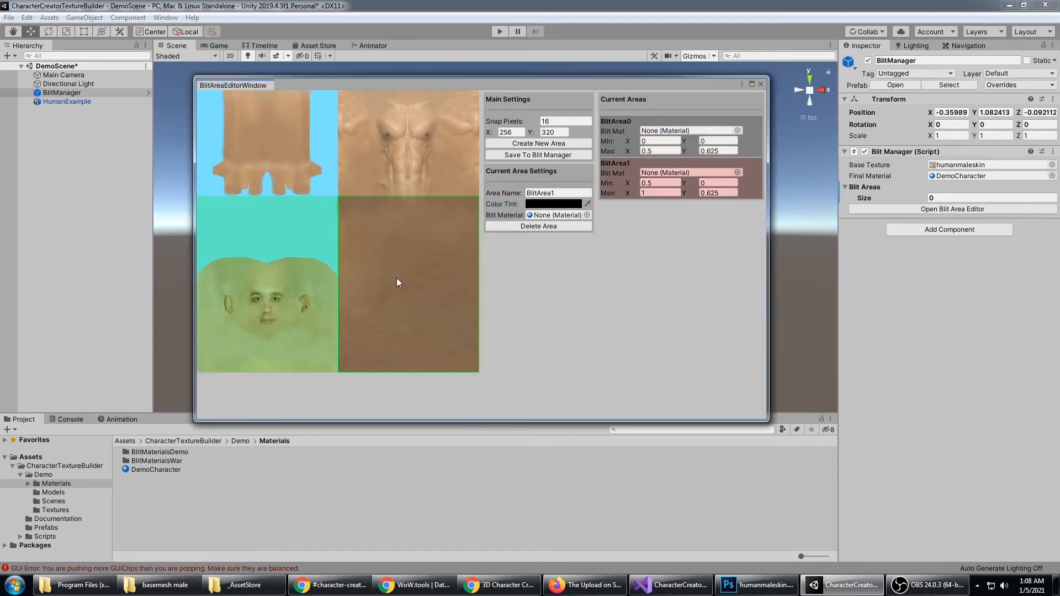
pyautogui.click(554, 204)
pyautogui.click(1016, 322)
pyautogui.moveTo(977, 373); pyautogui.dragTo(1019, 341)
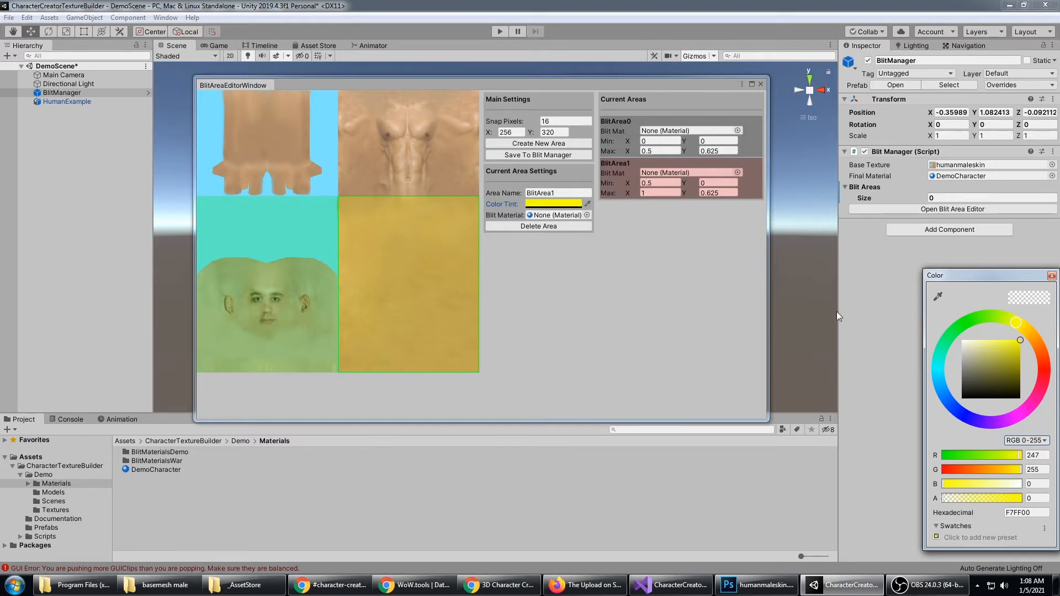
pyautogui.moveTo(502, 88)
pyautogui.mouseDown()
pyautogui.moveTo(496, 104)
pyautogui.moveTo(499, 94)
pyautogui.mouseUp()
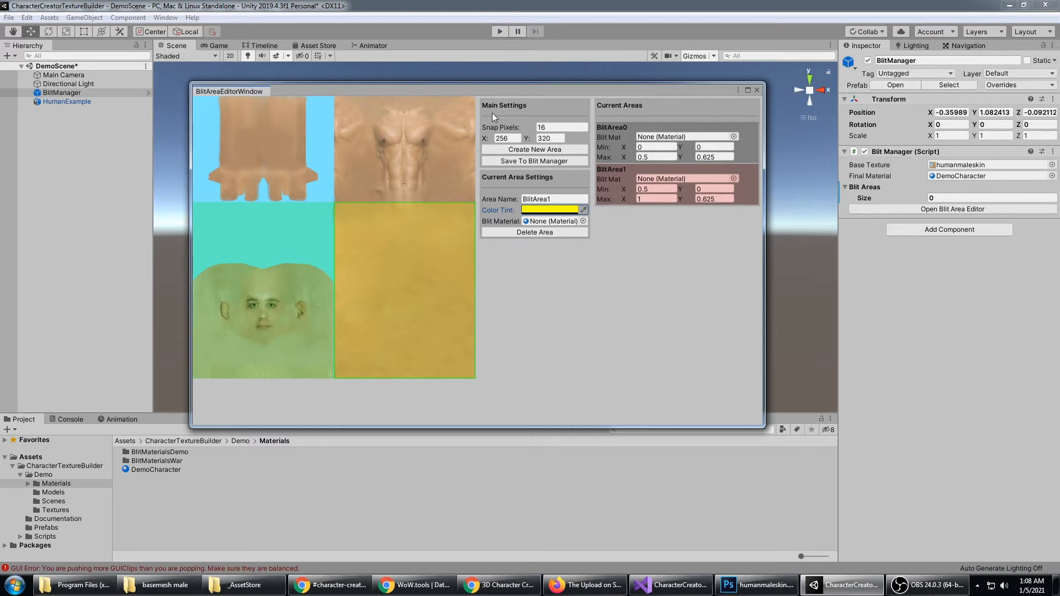
pyautogui.moveTo(495, 91); pyautogui.dragTo(540, 72)
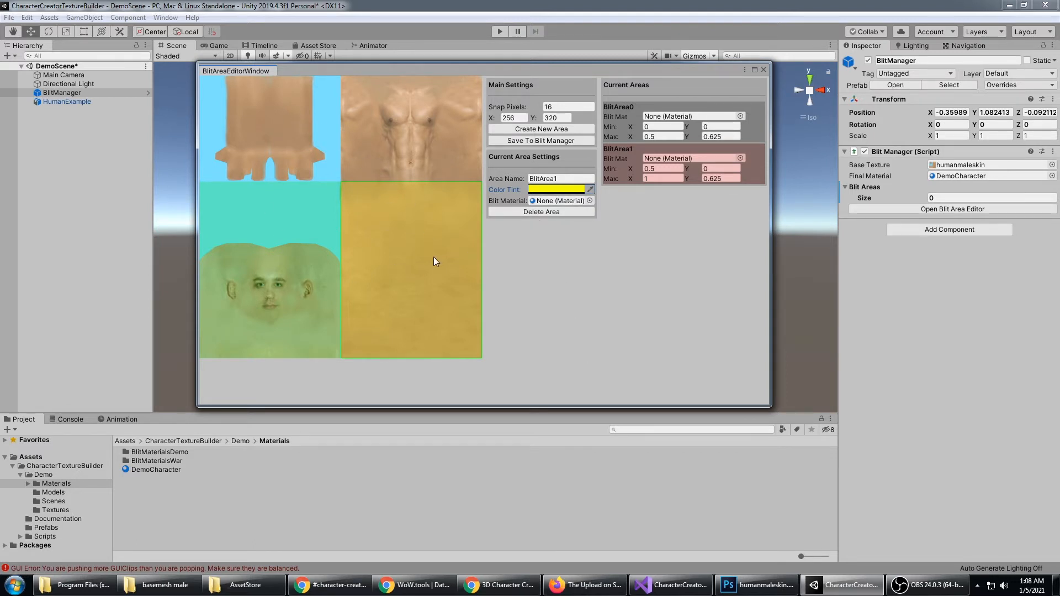
# Open the BlitMaterialsDemo folder in the demo Materials and inspect its arms, head, legs and torso materials.
pyautogui.click(53, 477)
pyautogui.click(73, 485)
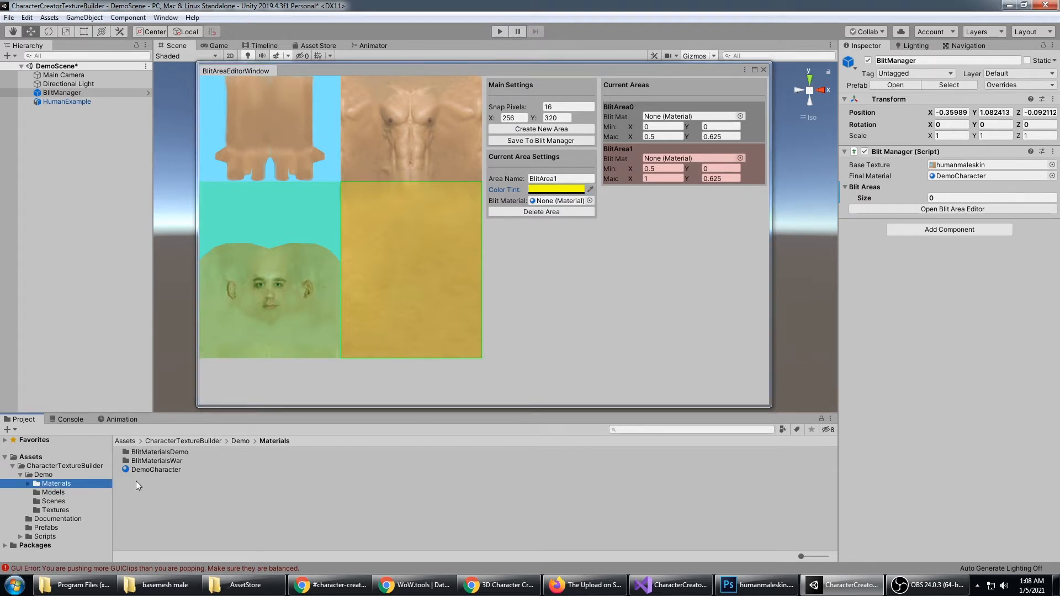
pyautogui.click(160, 452)
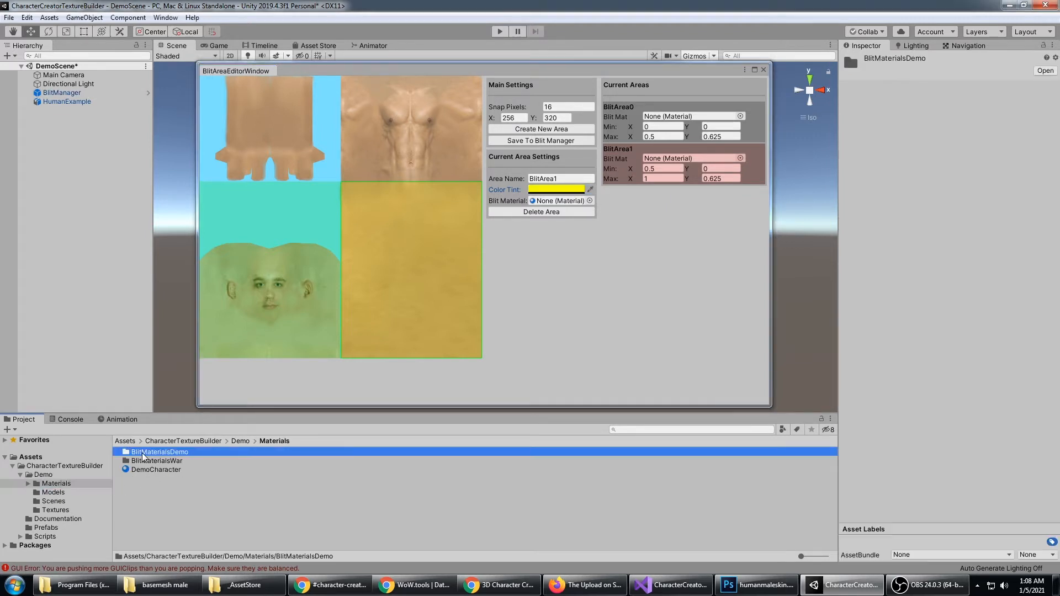
pyautogui.doubleClick(159, 453)
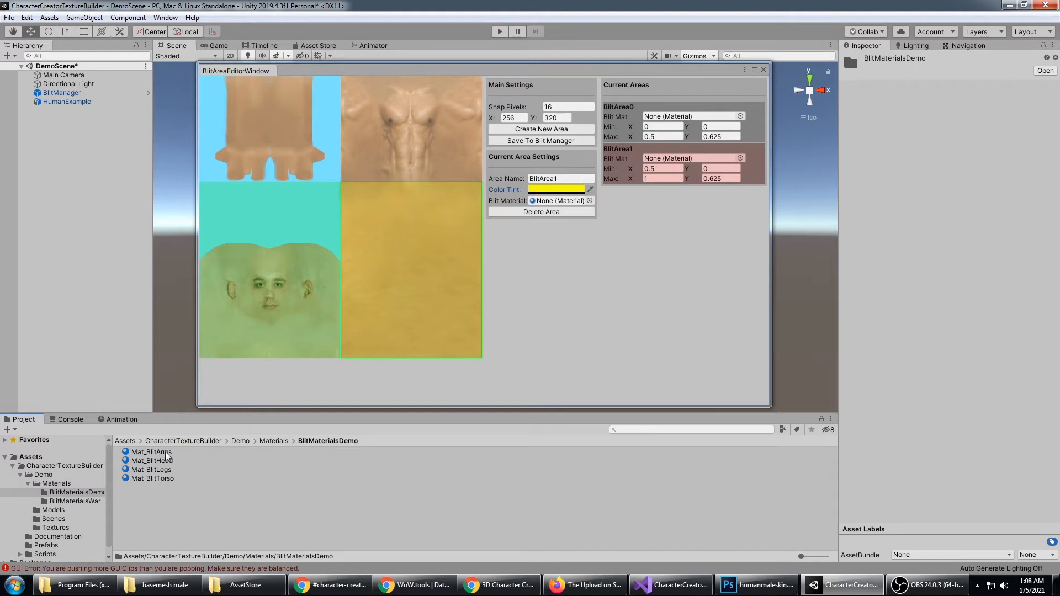
pyautogui.click(164, 452)
pyautogui.press('Down')
pyautogui.press('Down')
pyautogui.press('Down')
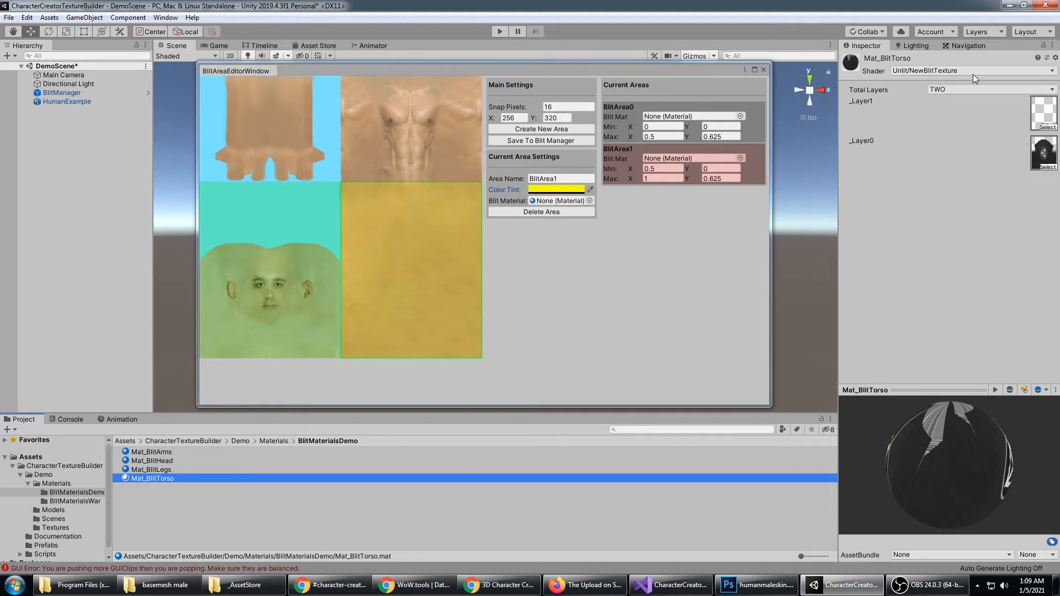
# Examine the Total Layers options available on the Mat_BlitTorso material.
pyautogui.click(972, 89)
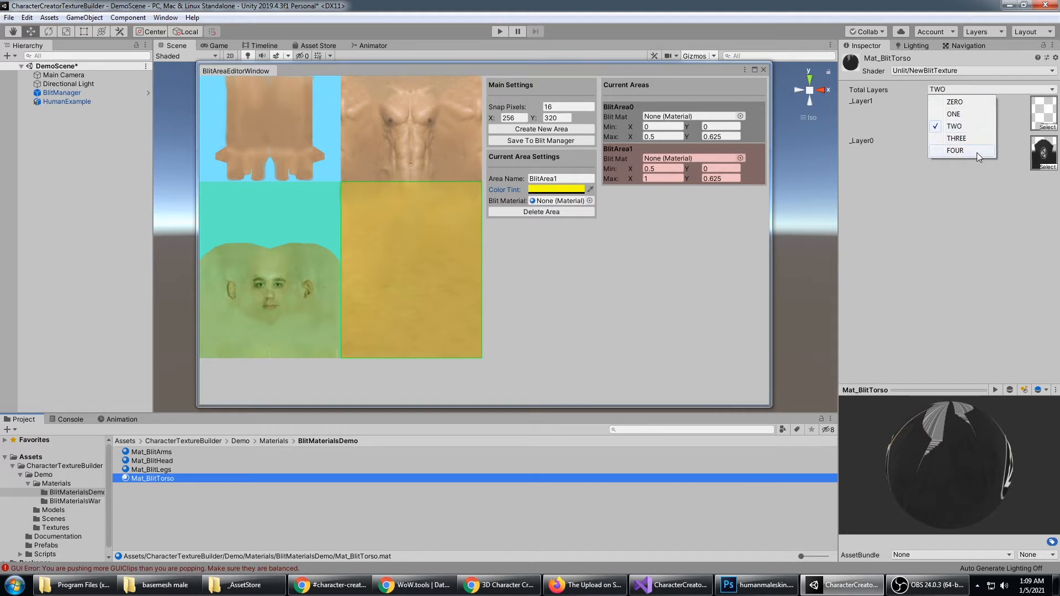
pyautogui.click(968, 233)
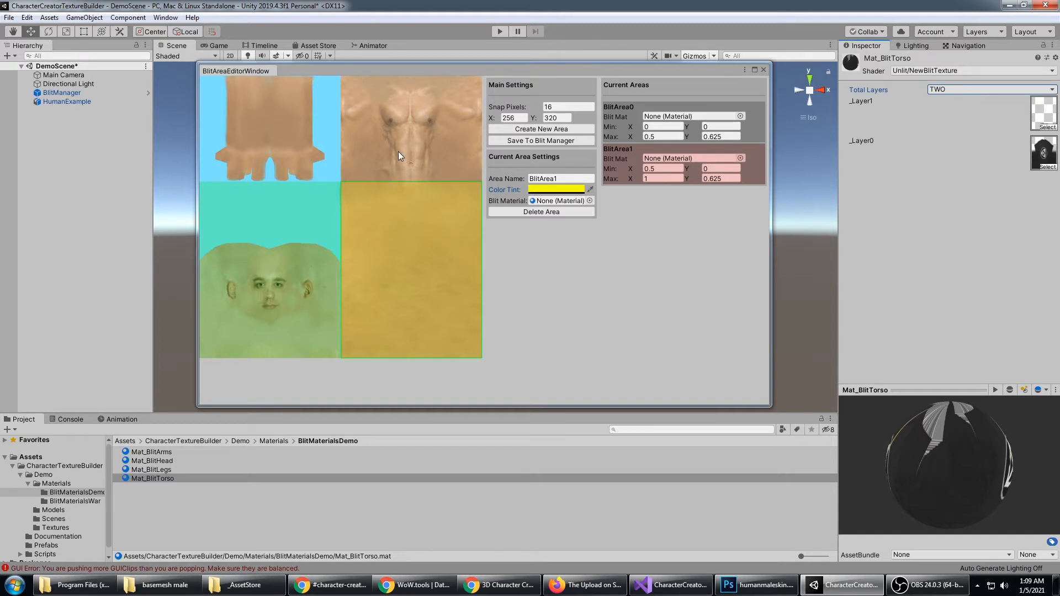
pyautogui.click(402, 247)
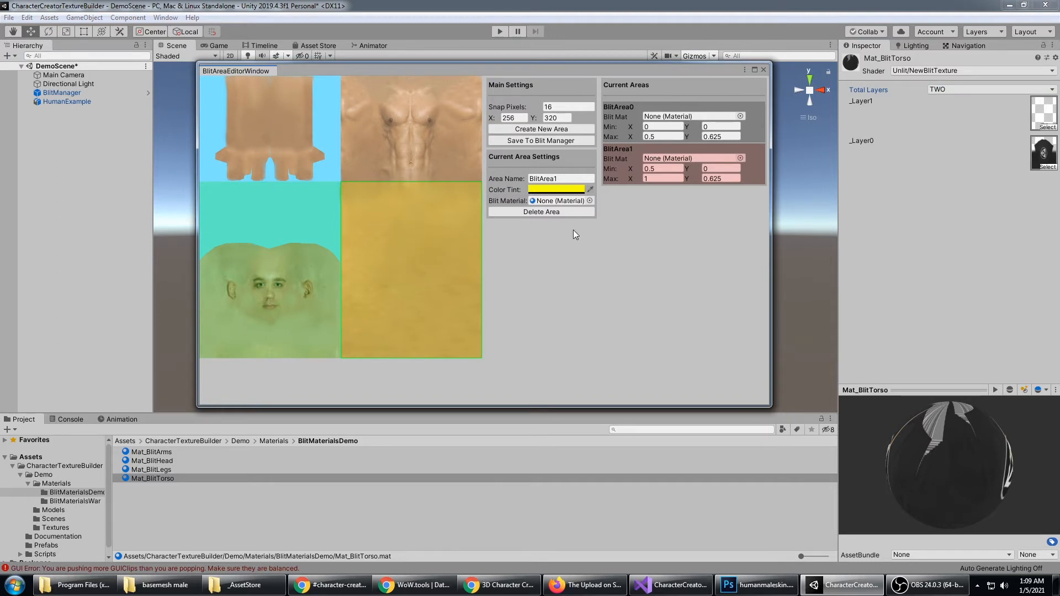
pyautogui.click(977, 91)
pyautogui.click(972, 90)
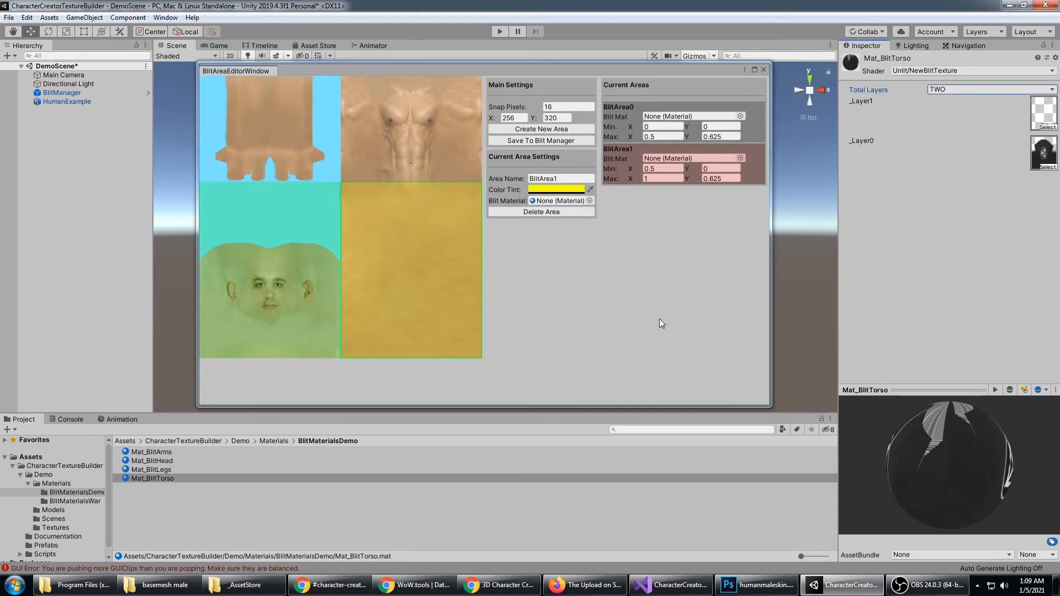
# Compare the layer counts and layer textures of Mat_BlitHead, Mat_BlitLegs and Mat_BlitTorso.
pyautogui.click(165, 462)
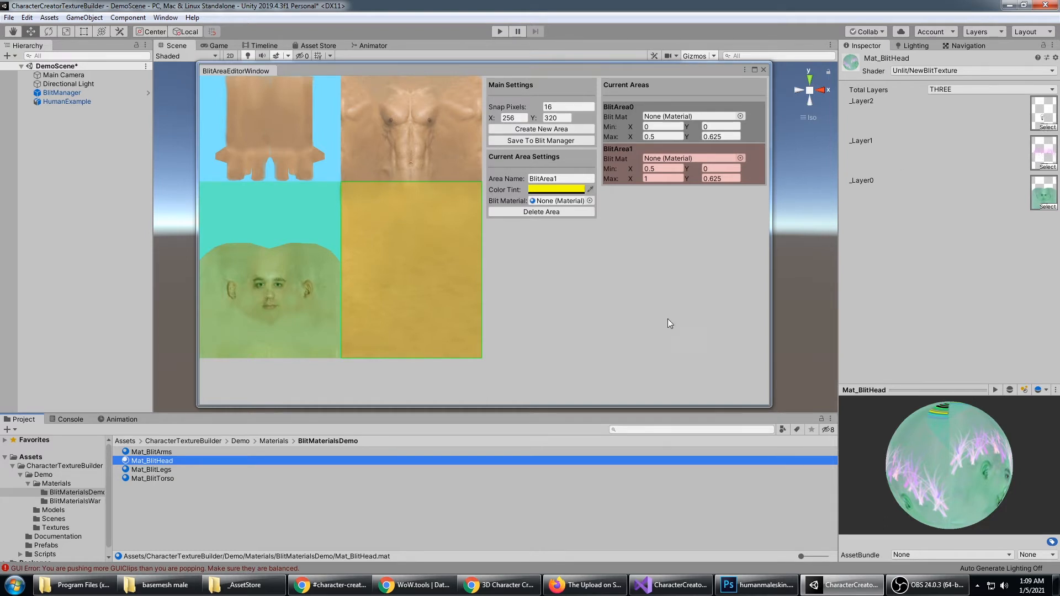
pyautogui.click(173, 469)
pyautogui.click(180, 477)
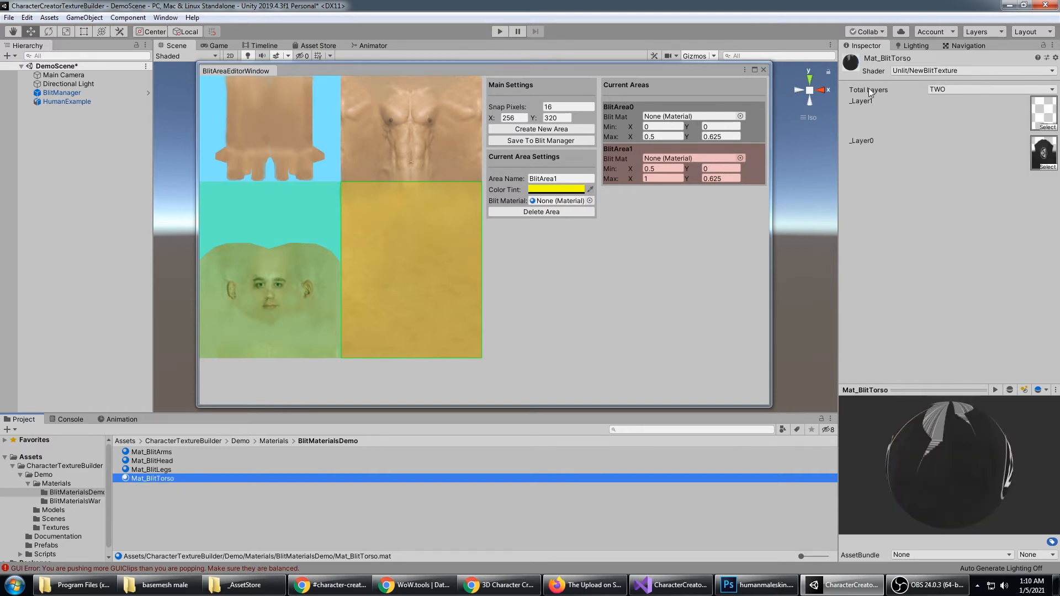
pyautogui.click(167, 470)
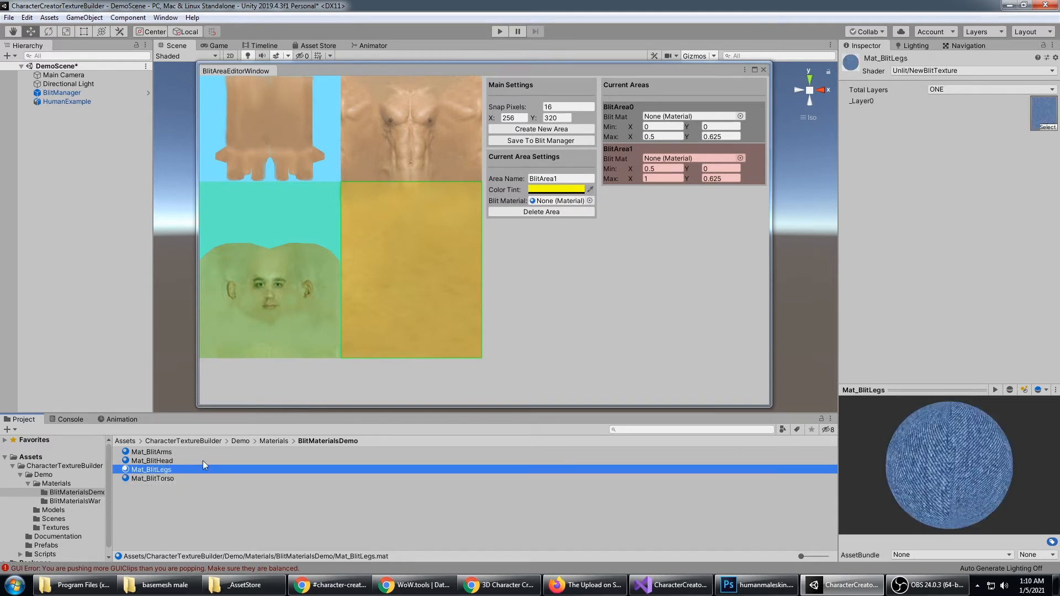
pyautogui.click(200, 462)
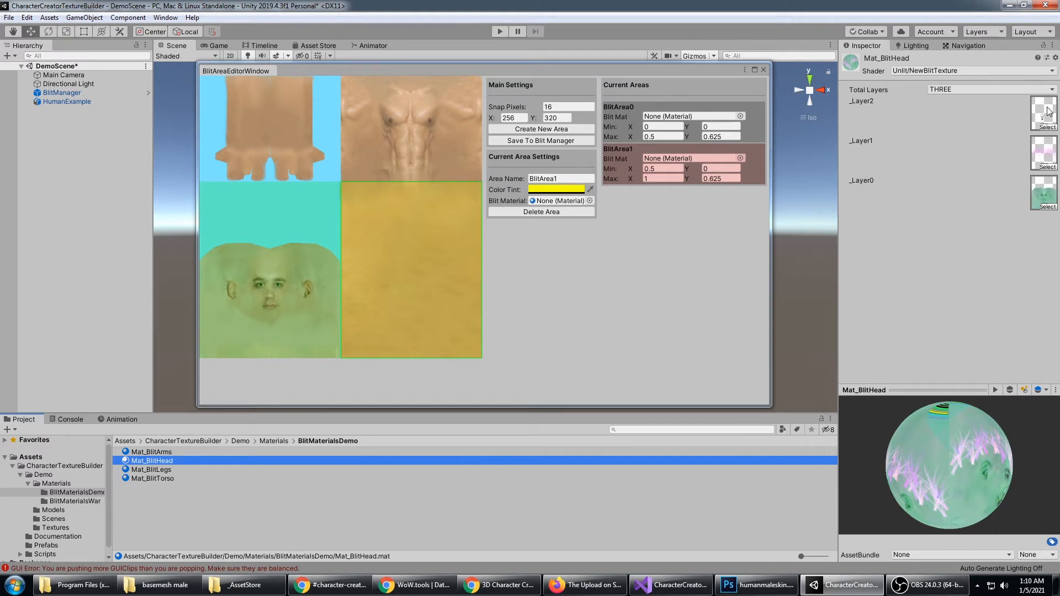
pyautogui.click(546, 275)
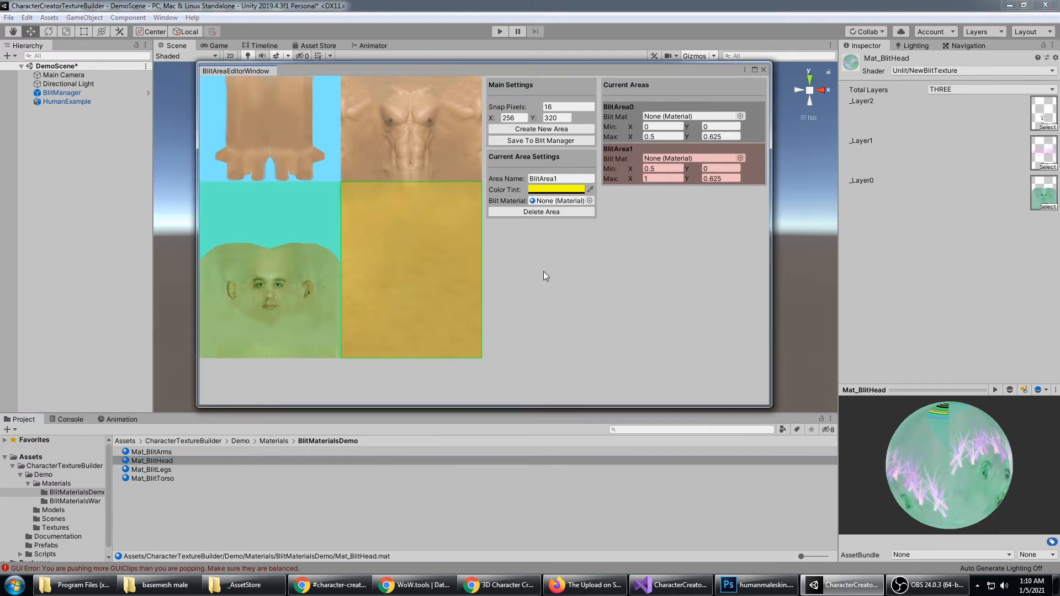
# Name the blit area over the face Head and assign Mat_BlitHead as its blit material.
pyautogui.click(319, 253)
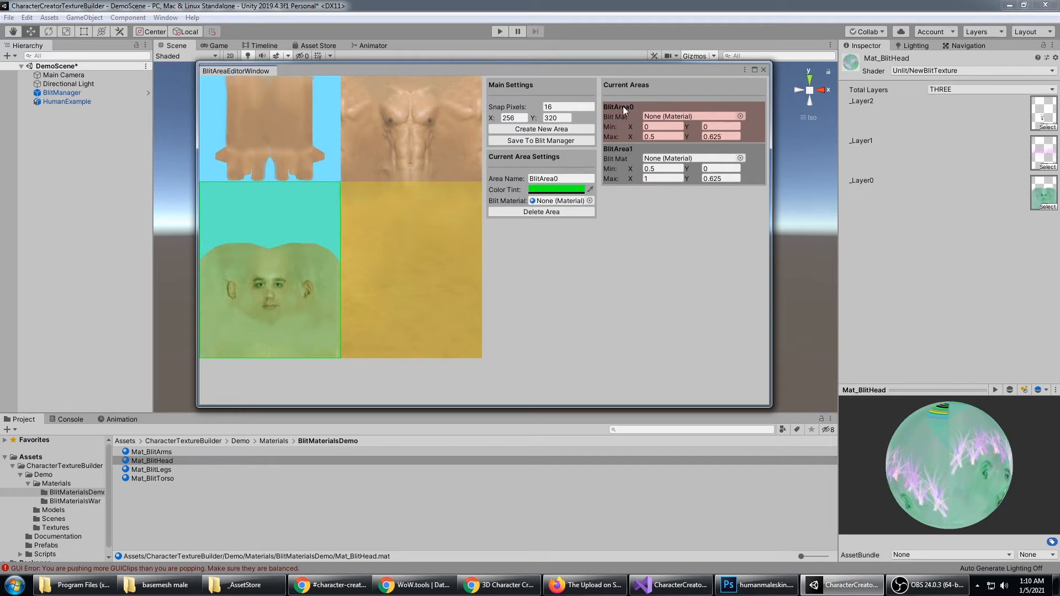
pyautogui.click(556, 179)
pyautogui.write('Head')
pyautogui.click(590, 201)
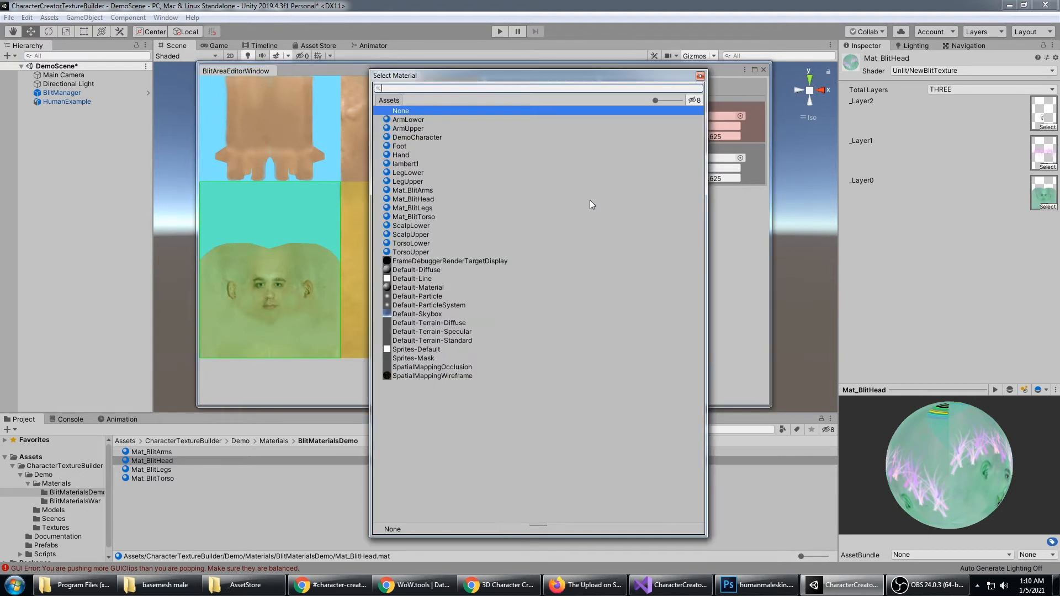
pyautogui.click(429, 199)
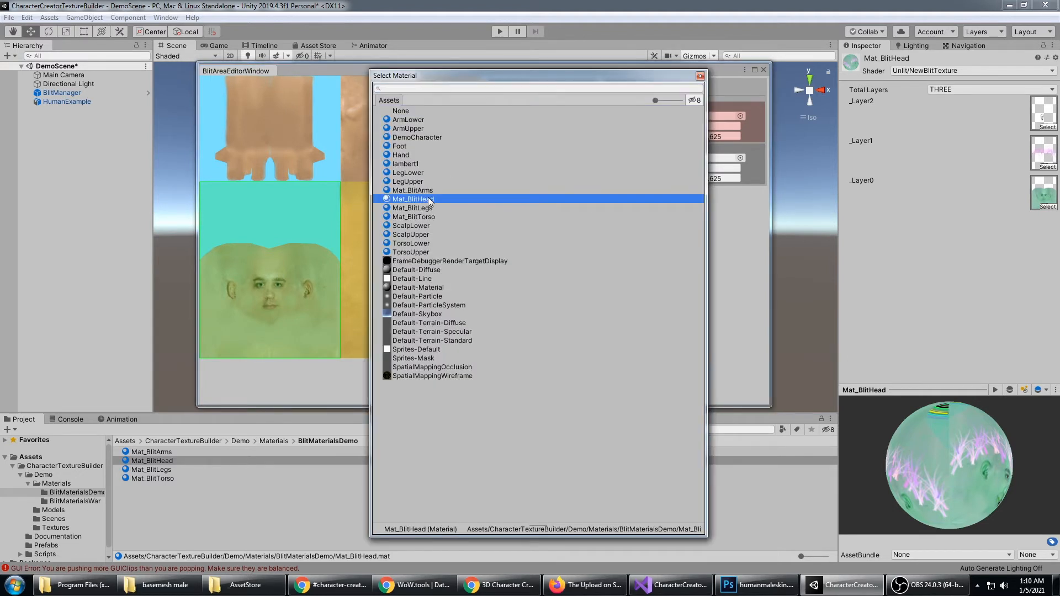
pyautogui.click(700, 76)
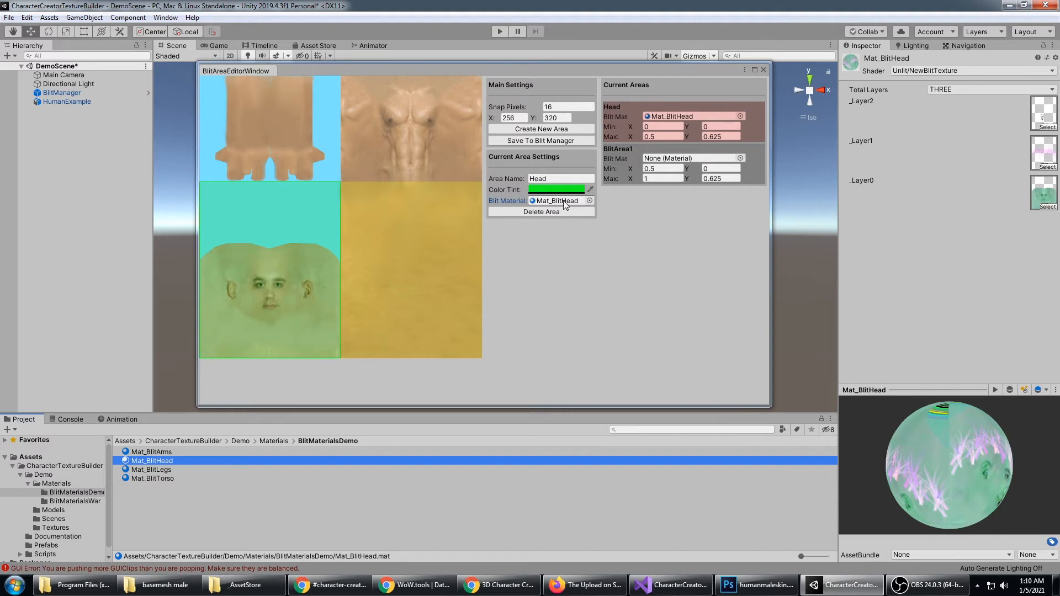
# Rename the yellow blit area as Legs and assign Mat_BlitLegs as its blit material.
pyautogui.click(412, 224)
pyautogui.click(552, 178)
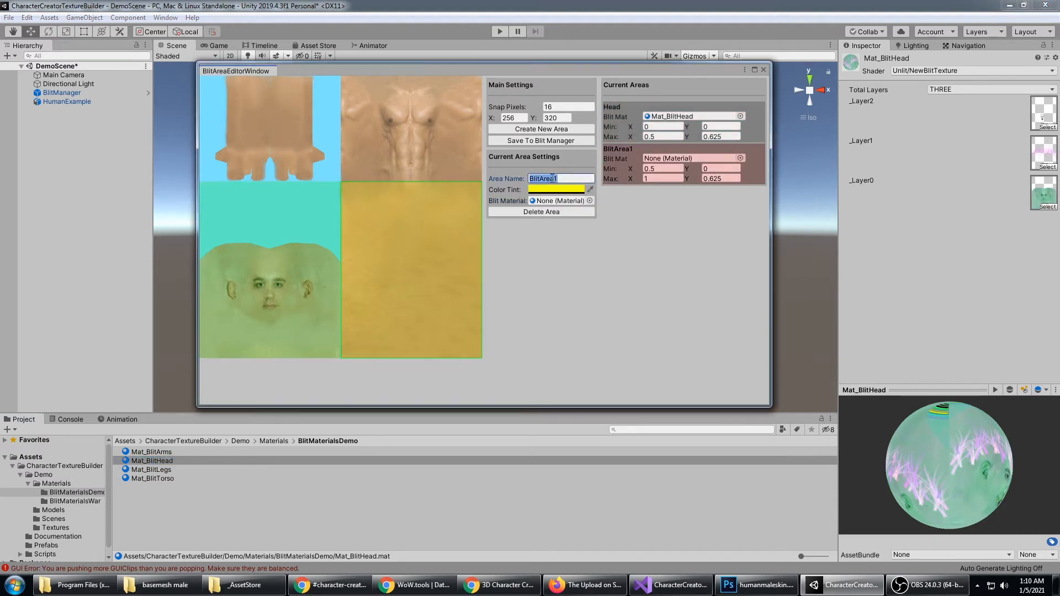
pyautogui.write('Legs')
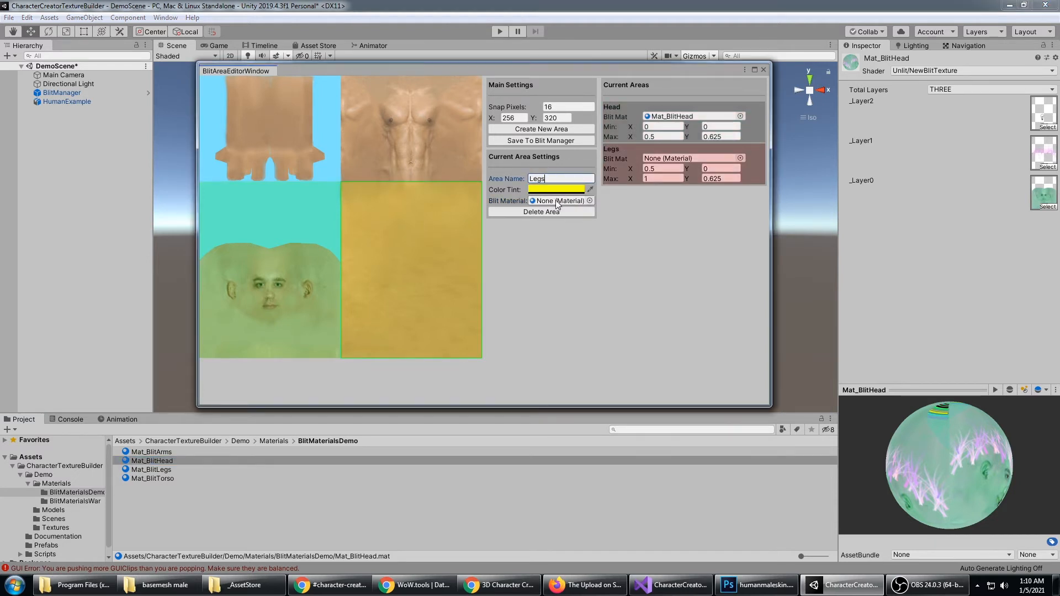
pyautogui.click(590, 200)
pyautogui.click(419, 200)
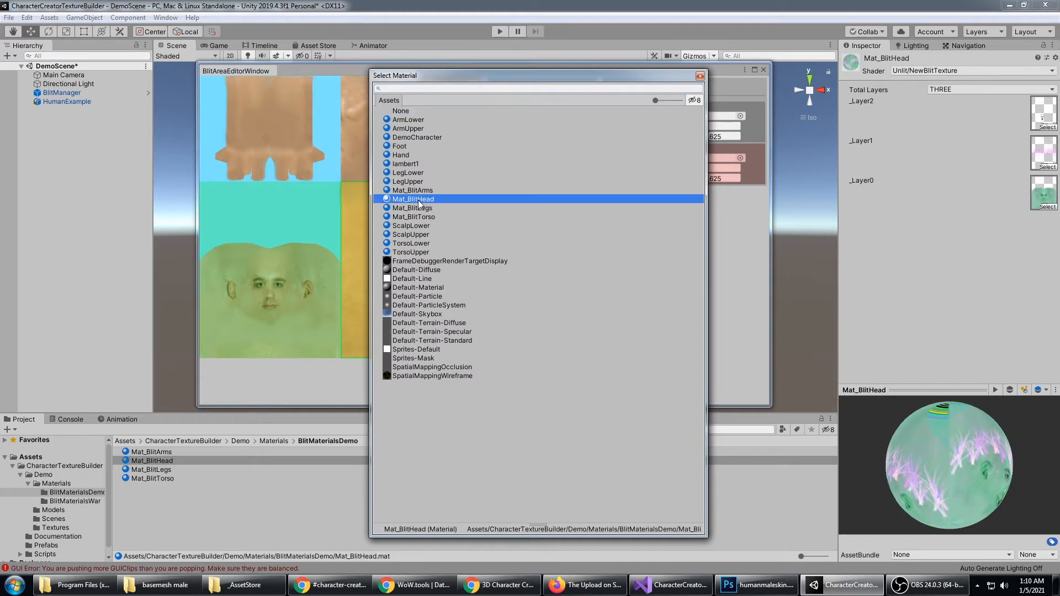
pyautogui.click(422, 209)
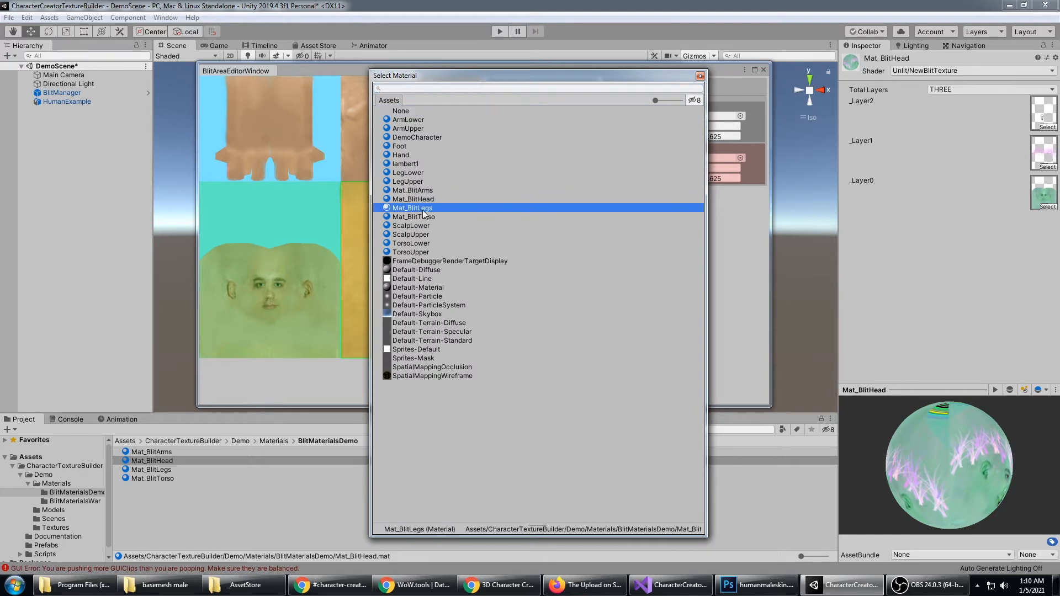
pyautogui.click(701, 76)
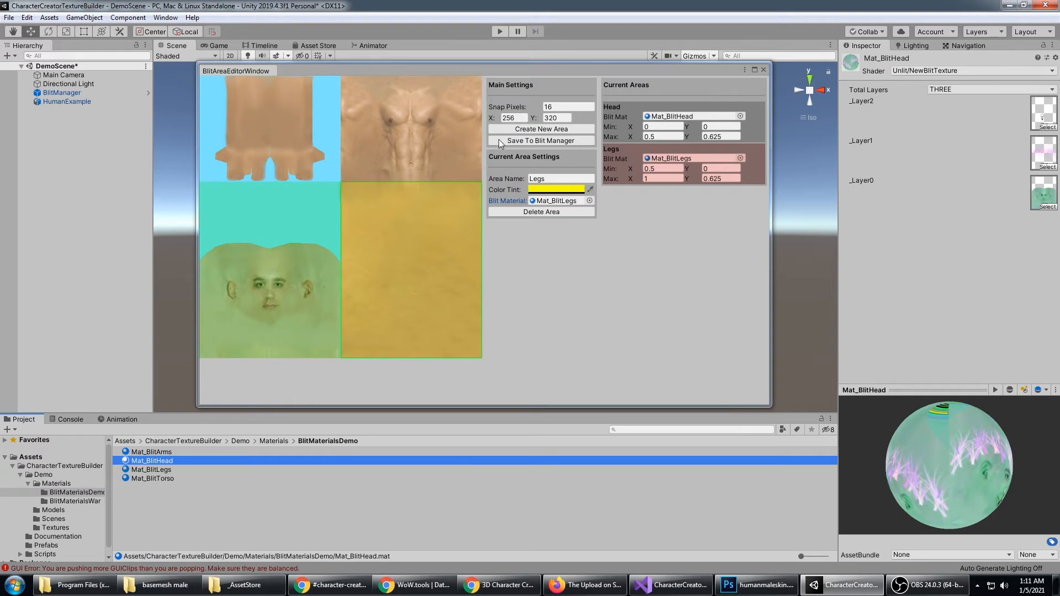
# Switch to Photoshop and measure the arms region of humanmaleskin.psd with a rectangular selection.
pyautogui.click(757, 585)
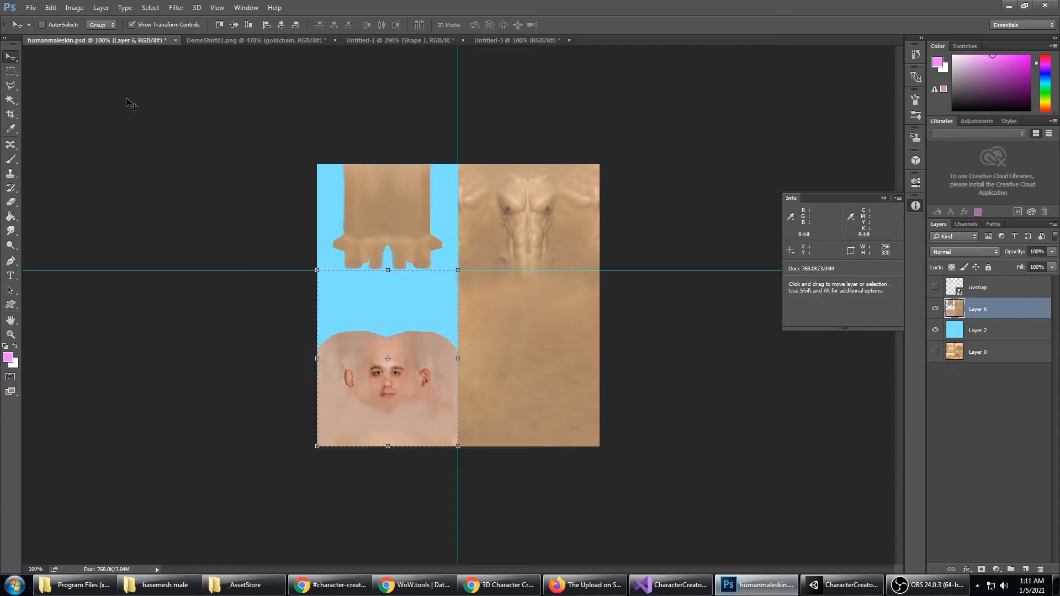
pyautogui.click(10, 73)
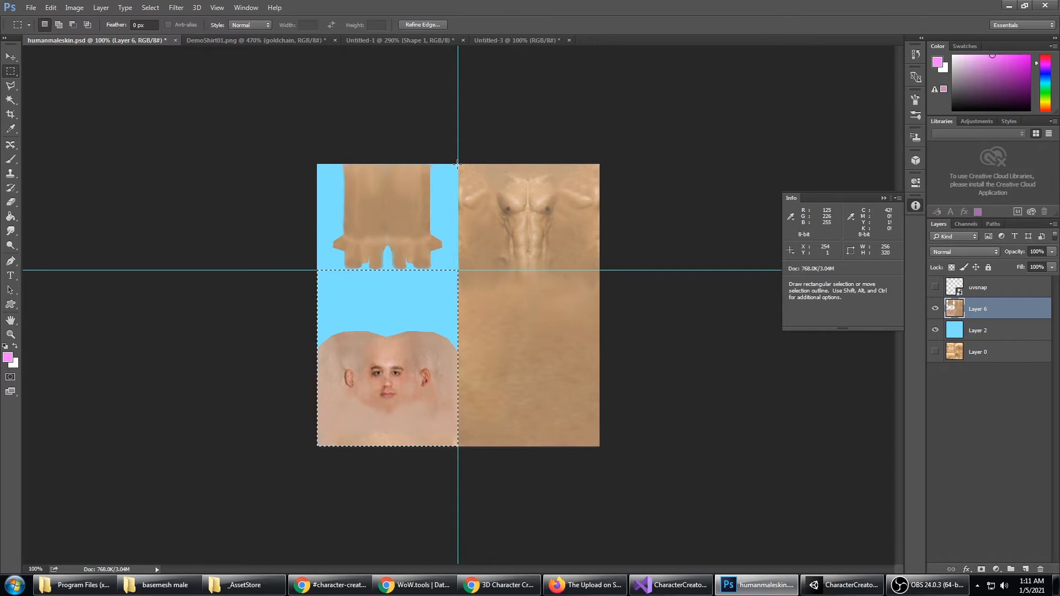
pyautogui.moveTo(459, 165); pyautogui.dragTo(300, 266)
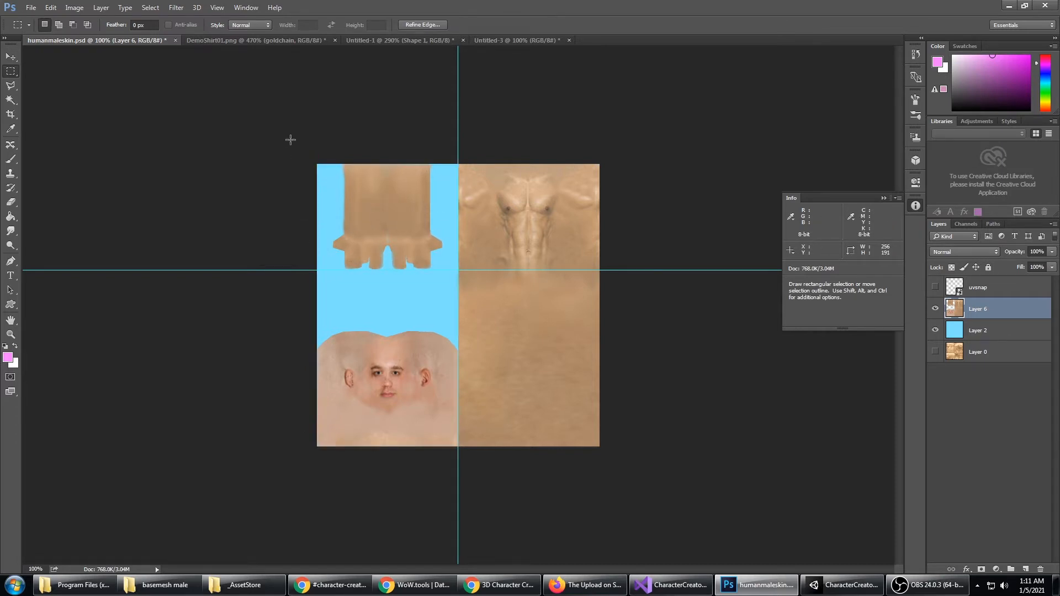
pyautogui.moveTo(289, 137); pyautogui.dragTo(461, 270)
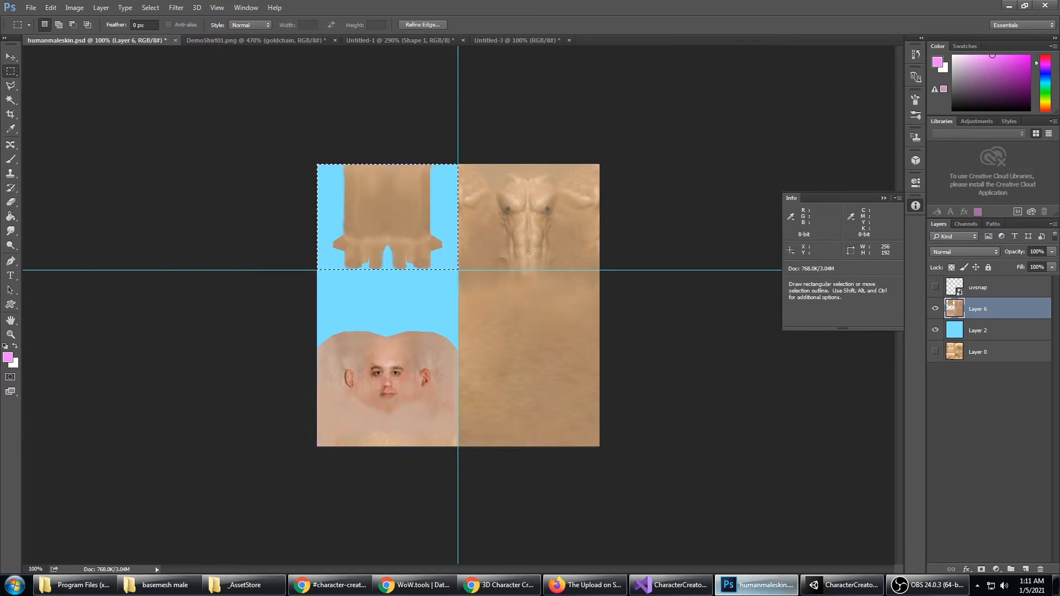
# Switch back to Unity and create a new 256 by 192 blit area, moving it roughly over the arms.
pyautogui.click(843, 585)
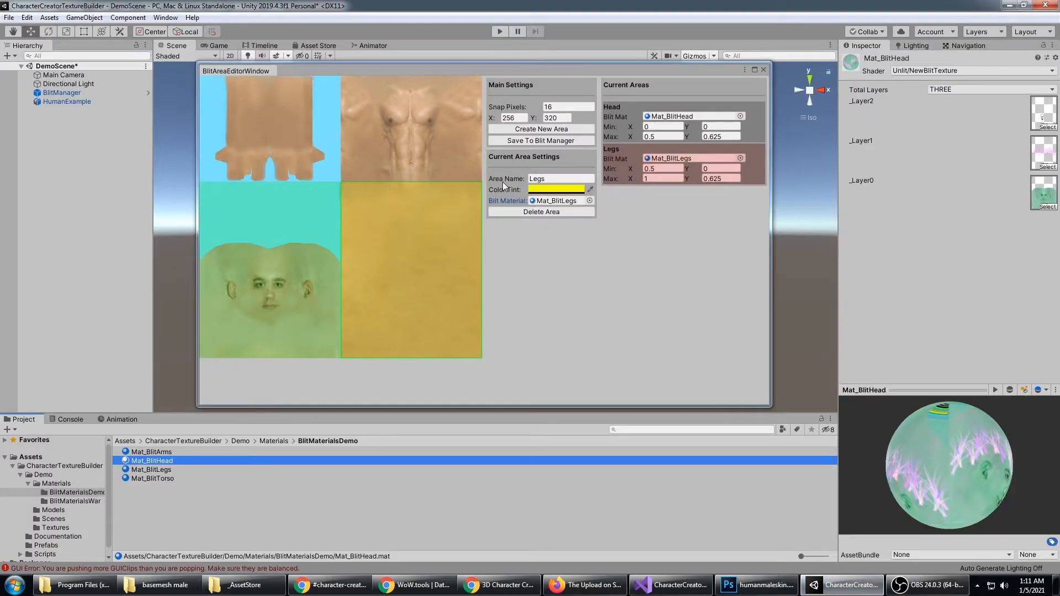
pyautogui.click(521, 117)
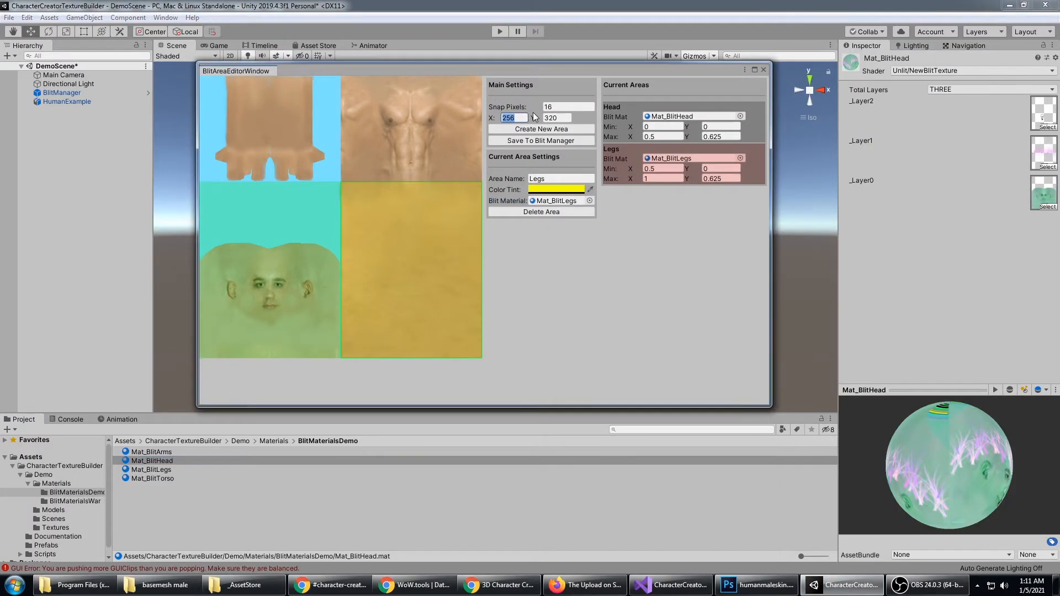
pyautogui.press('Tab')
pyautogui.write('1')
pyautogui.click(561, 131)
pyautogui.moveTo(285, 126); pyautogui.dragTo(320, 144)
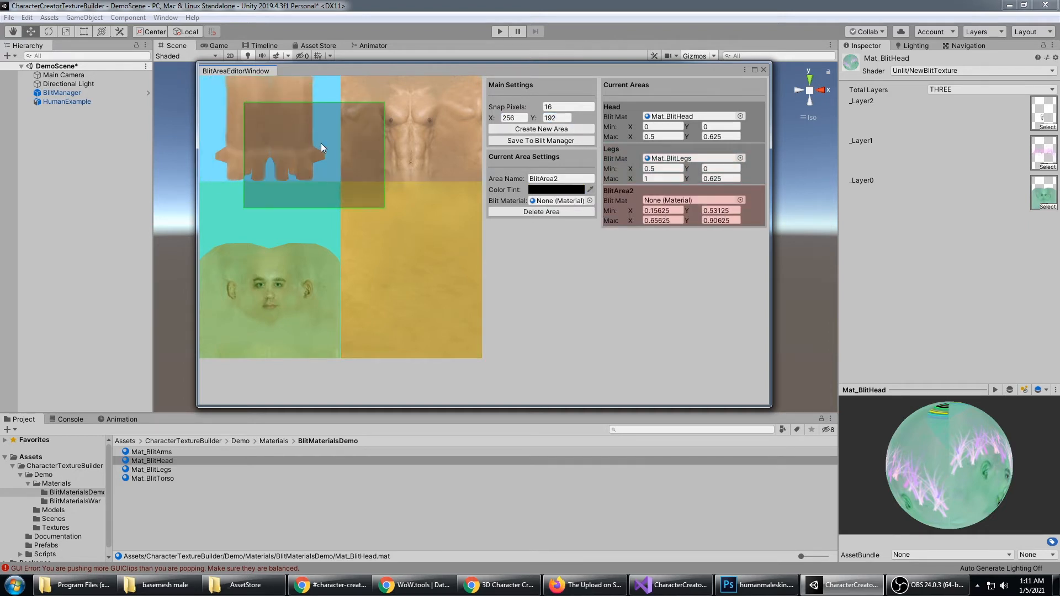
# Set Snap Pixels to 32 and align the new area with the arms region in the texture's corner.
pyautogui.click(557, 107)
pyautogui.write('32')
pyautogui.moveTo(283, 147); pyautogui.dragTo(240, 117)
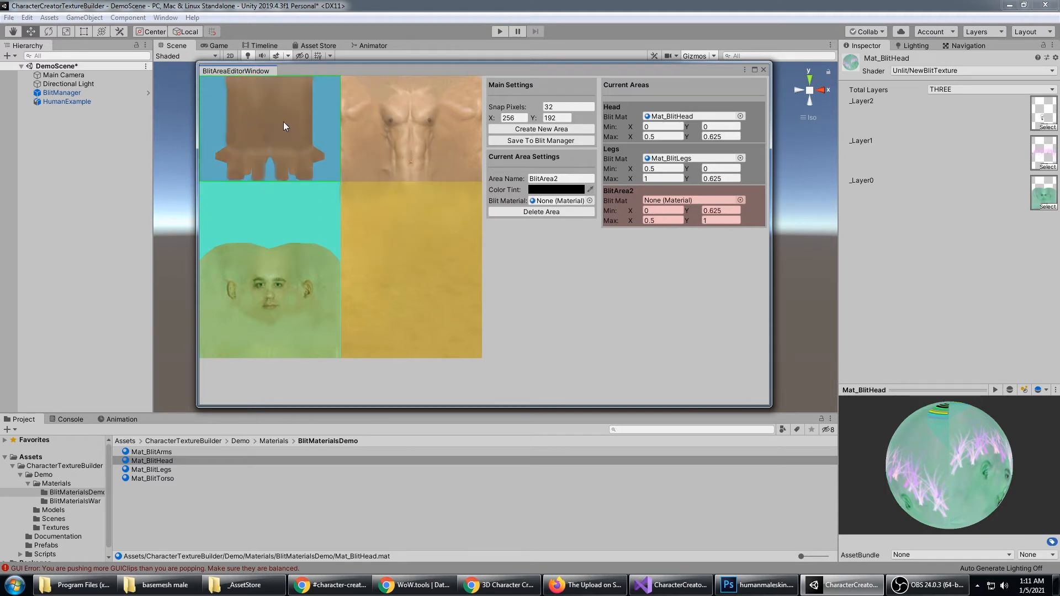
# Try moving the arms area with Snap Pixels at 64, restore the snap to 16 and keep the area over the arms.
pyautogui.click(558, 106)
pyautogui.write('64')
pyautogui.moveTo(263, 121); pyautogui.dragTo(270, 163)
pyautogui.click(560, 106)
pyautogui.write('16')
pyautogui.click(281, 143)
# Name the area over the arms Arms and set its Color Tint to bright pink.
pyautogui.click(563, 178)
pyautogui.doubleClick(558, 179)
pyautogui.write('Arms')
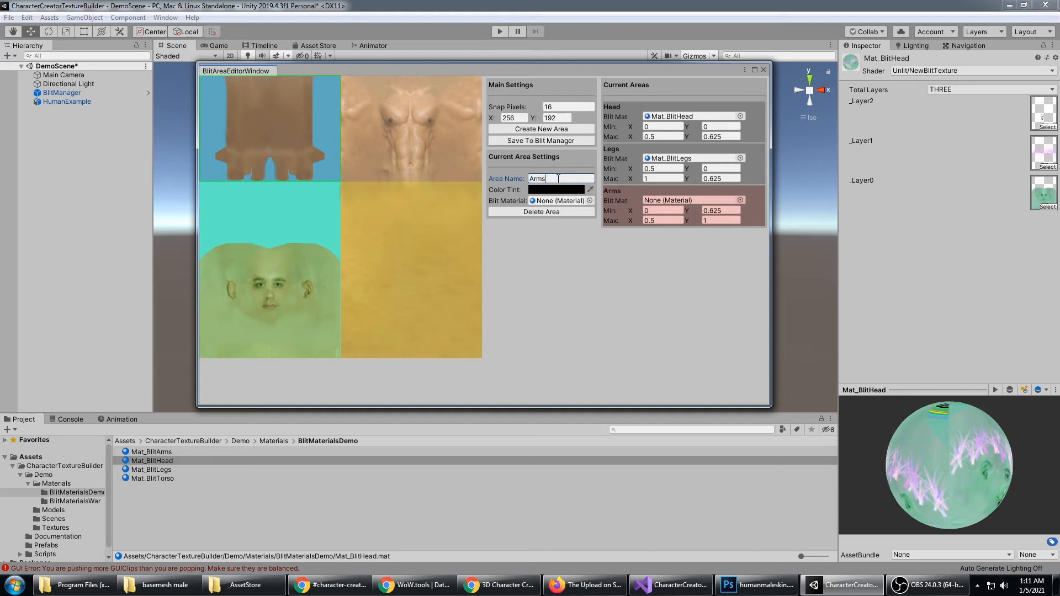
pyautogui.click(556, 189)
pyautogui.click(984, 368)
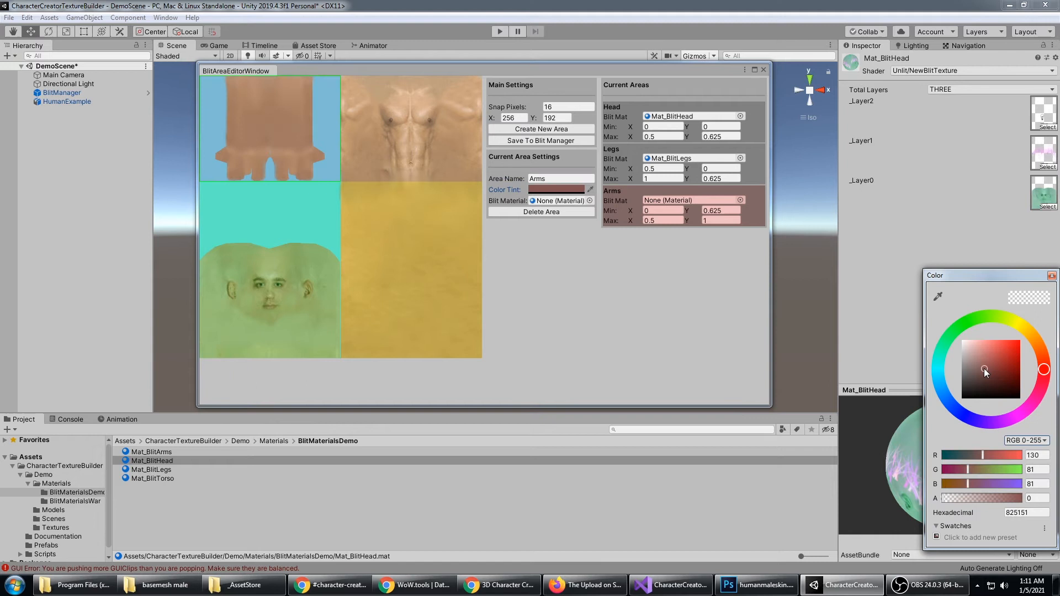
pyautogui.click(1031, 409)
pyautogui.moveTo(1002, 375); pyautogui.dragTo(1012, 341)
pyautogui.click(567, 239)
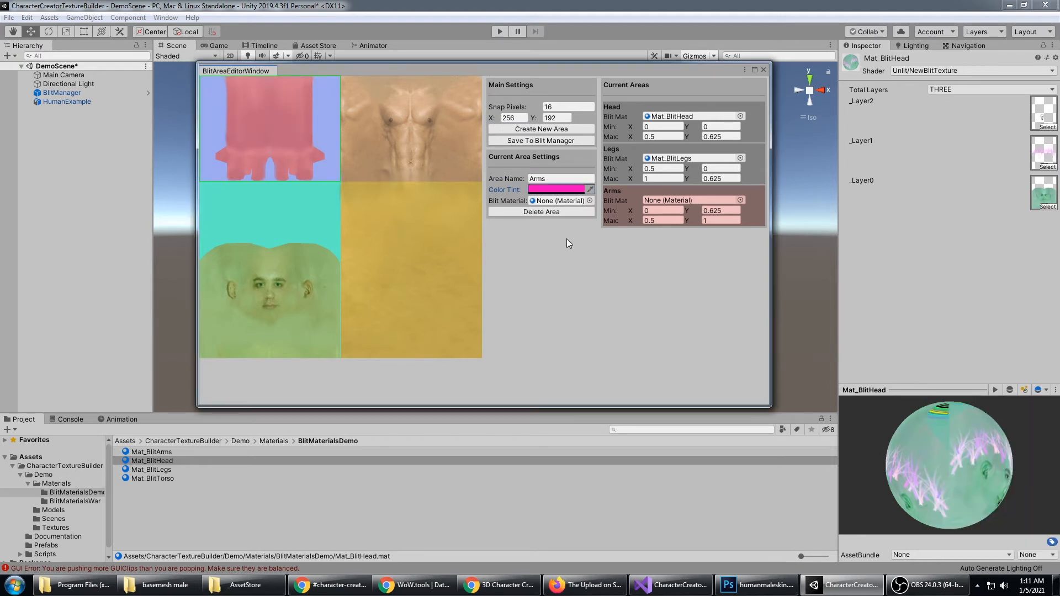
# Assign Mat_BlitArms as the Arms area's blit material.
pyautogui.click(590, 201)
pyautogui.write('arms')
pyautogui.press('Down')
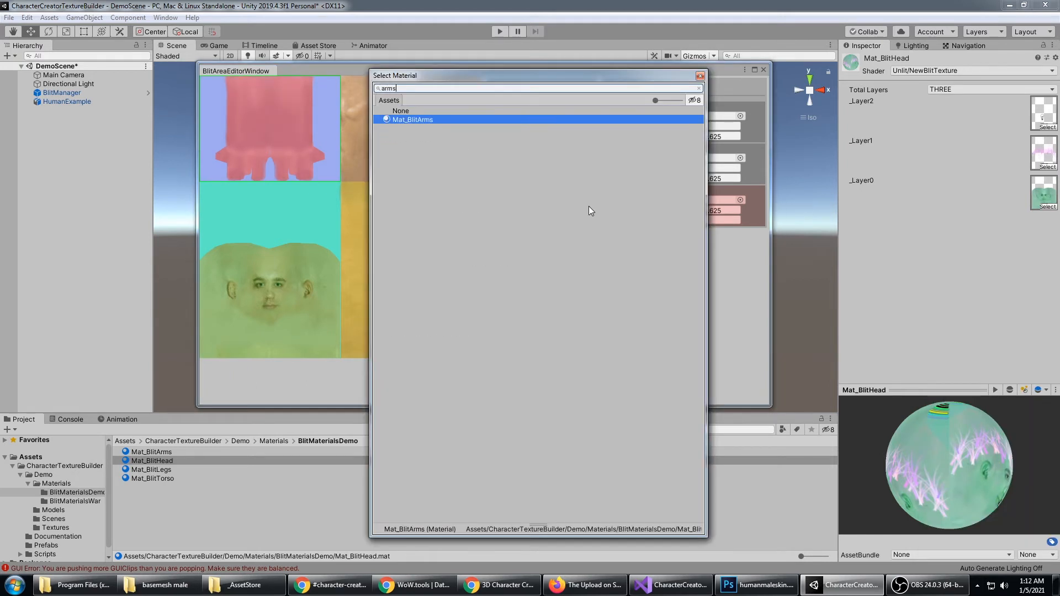
pyautogui.press('Return')
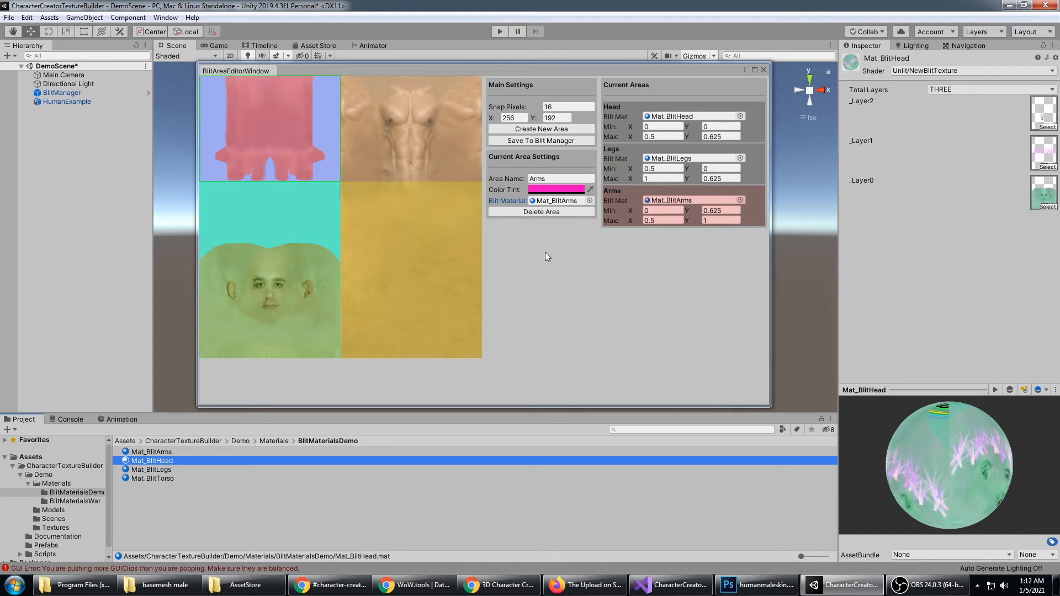
# Select BlitManager in the scene and inspect the Blit Areas list of its Blit Manager script.
pyautogui.click(83, 93)
pyautogui.click(849, 187)
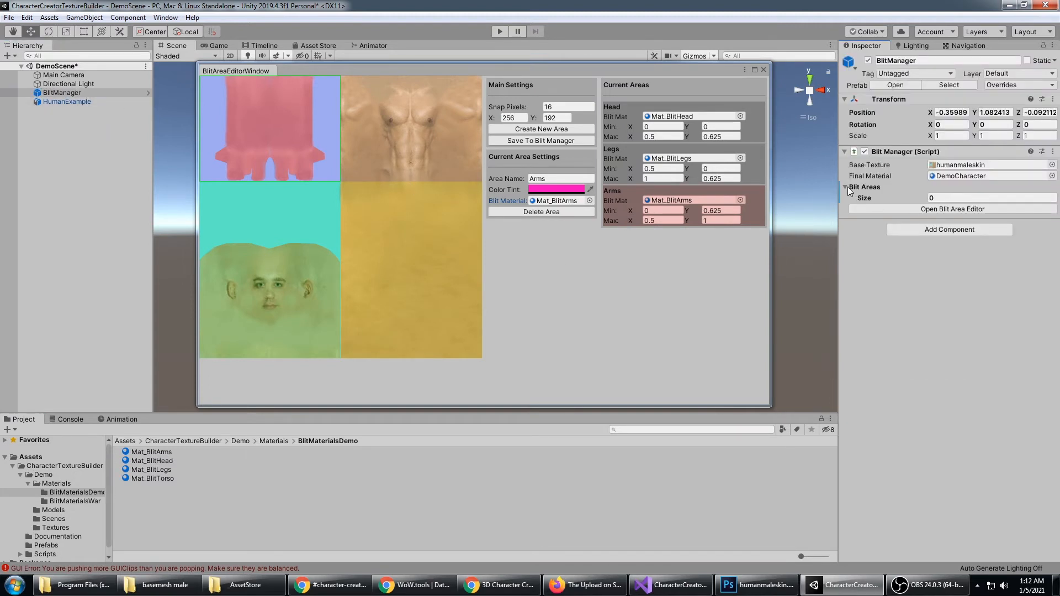
pyautogui.click(849, 187)
# Create another 256 by 192 blit area, place it over the chest region and name it Torso.
pyautogui.click(541, 130)
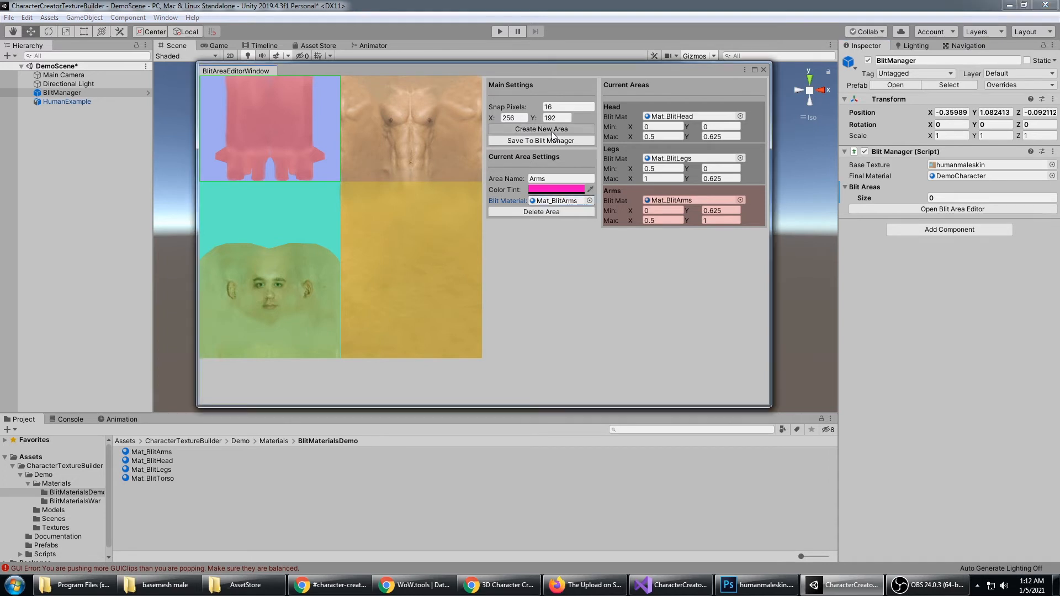
pyautogui.moveTo(263, 131); pyautogui.dragTo(412, 115)
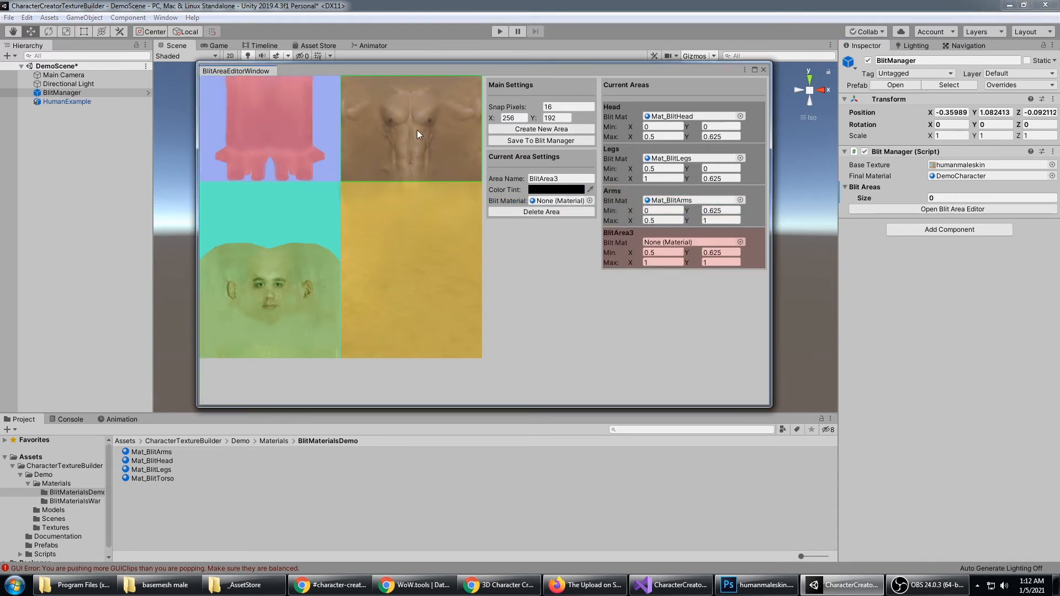
pyautogui.click(554, 178)
pyautogui.doubleClick(554, 178)
pyautogui.write('Torso')
# Set the Torso area's Color Tint to blue, 0016FF, and assign Mat_BlitTorso as its blit material.
pyautogui.click(556, 191)
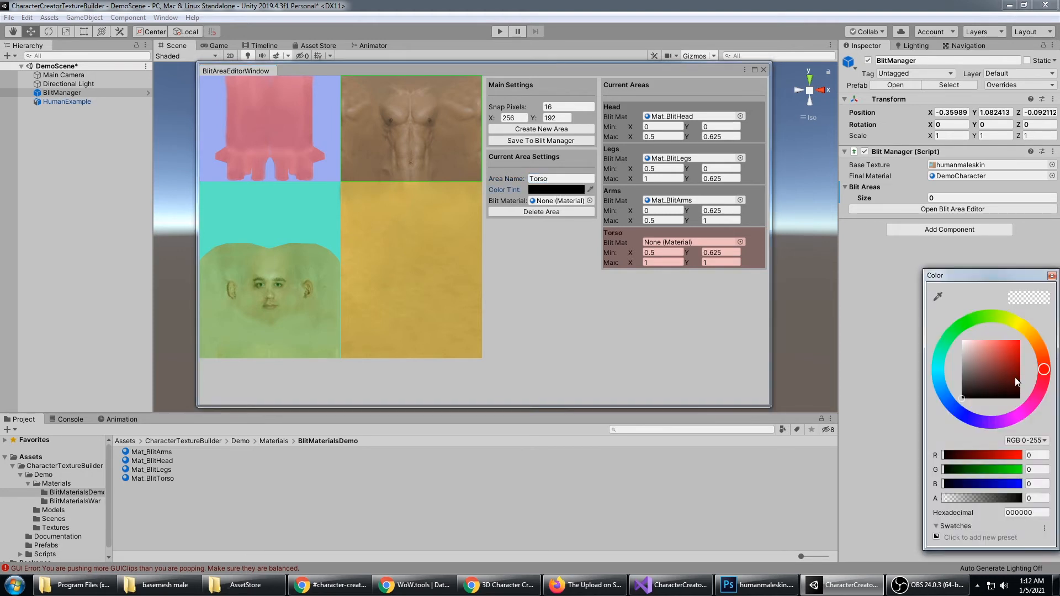
pyautogui.click(961, 412)
pyautogui.moveTo(989, 353); pyautogui.dragTo(1022, 321)
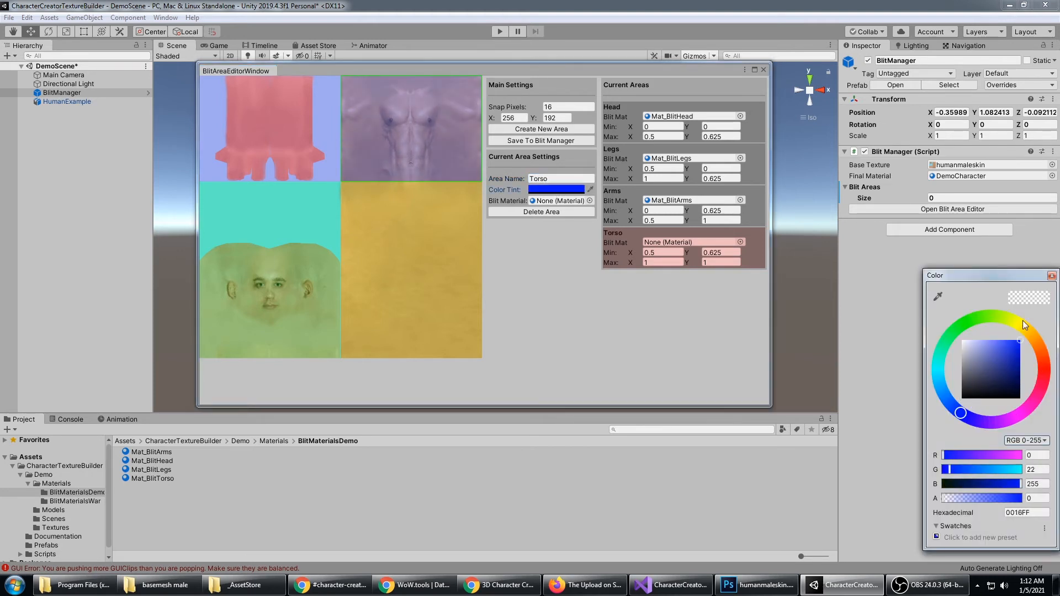
pyautogui.click(590, 201)
pyautogui.write('t')
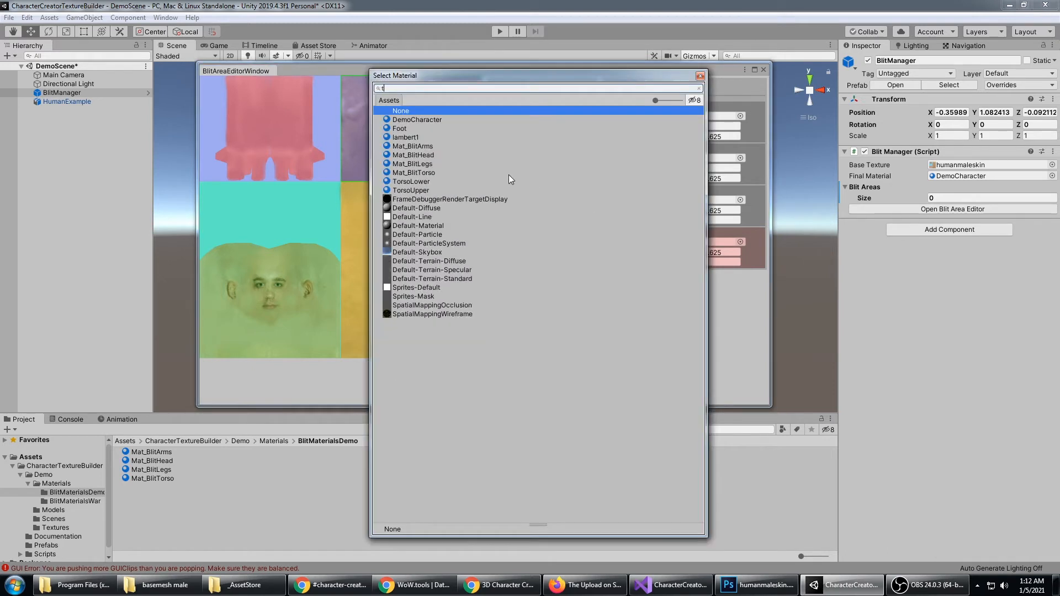
pyautogui.click(434, 173)
pyautogui.click(699, 76)
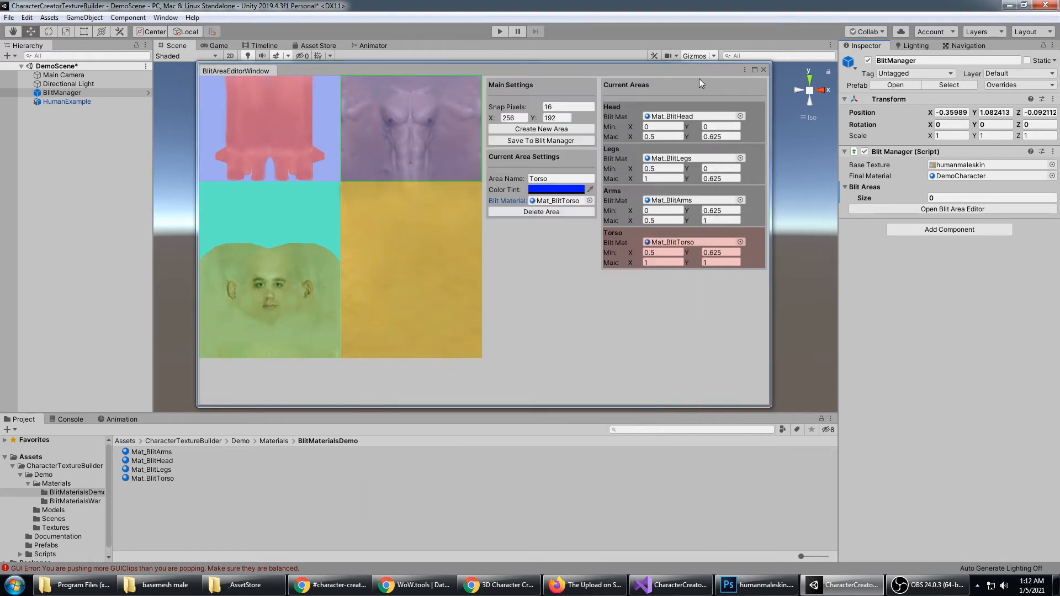
# Review the layer setup of the torso, legs, head and arms blit materials, and select the Legs area.
pyautogui.click(177, 477)
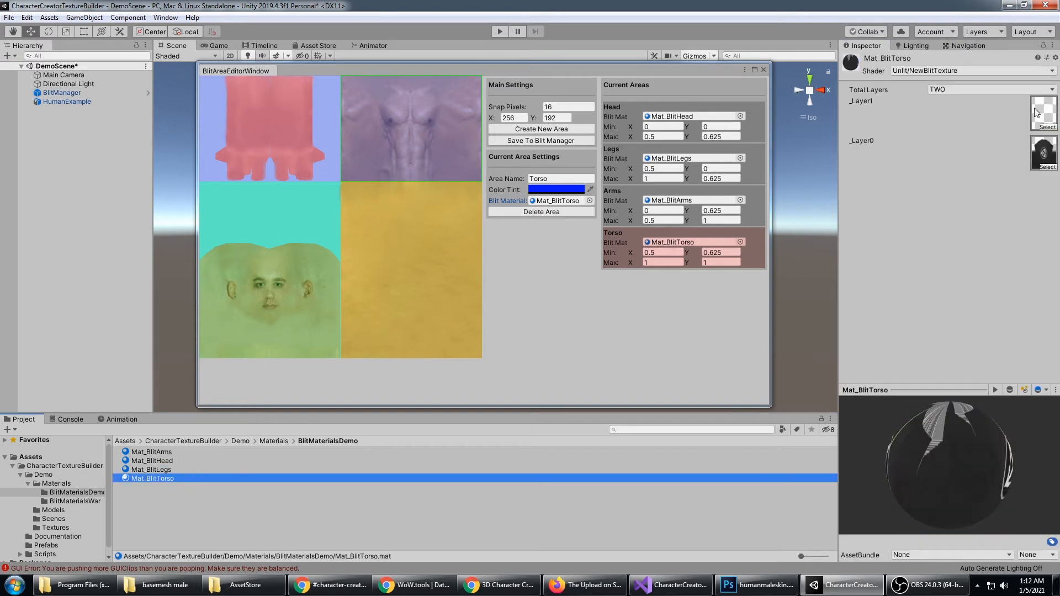
pyautogui.click(164, 470)
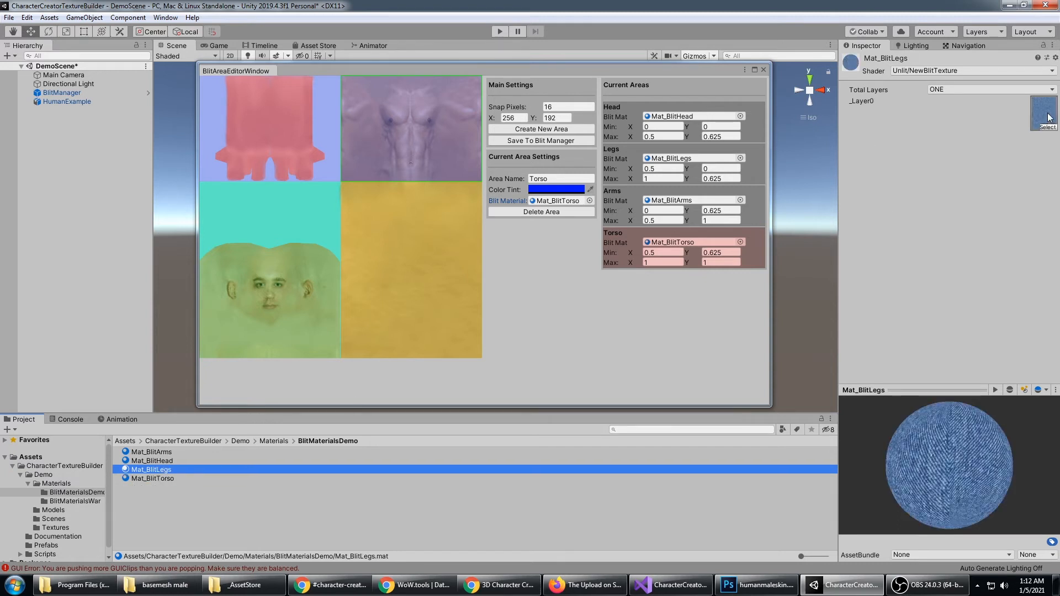
pyautogui.click(170, 461)
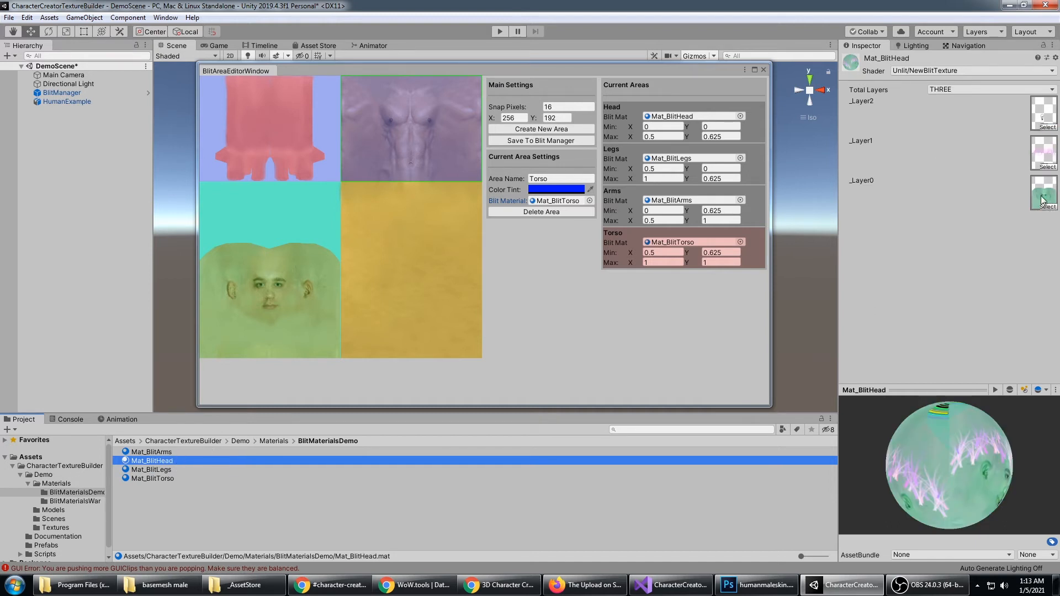
pyautogui.click(171, 453)
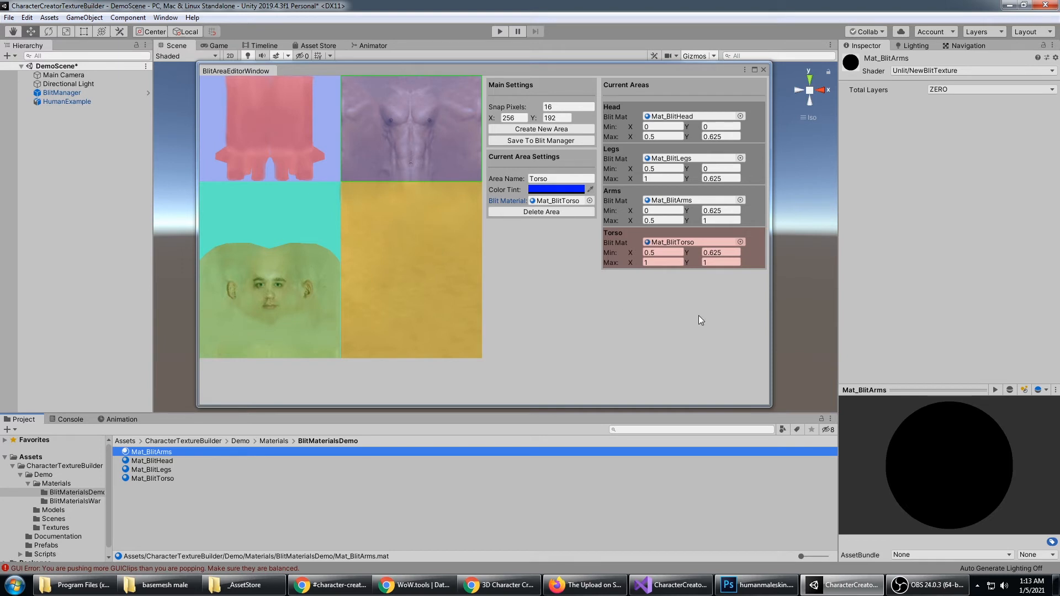
pyautogui.click(641, 284)
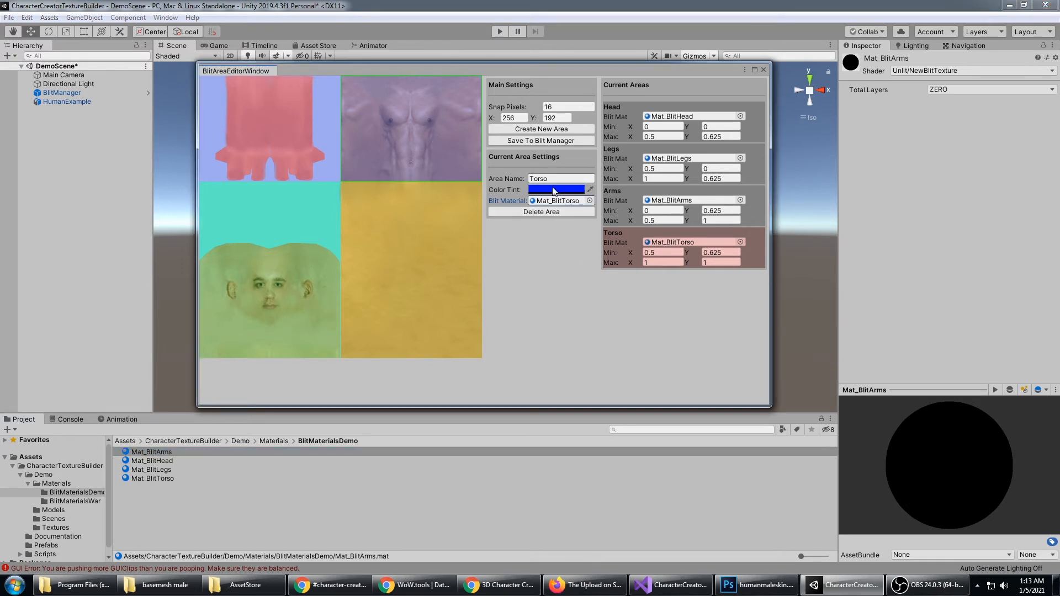
pyautogui.click(425, 211)
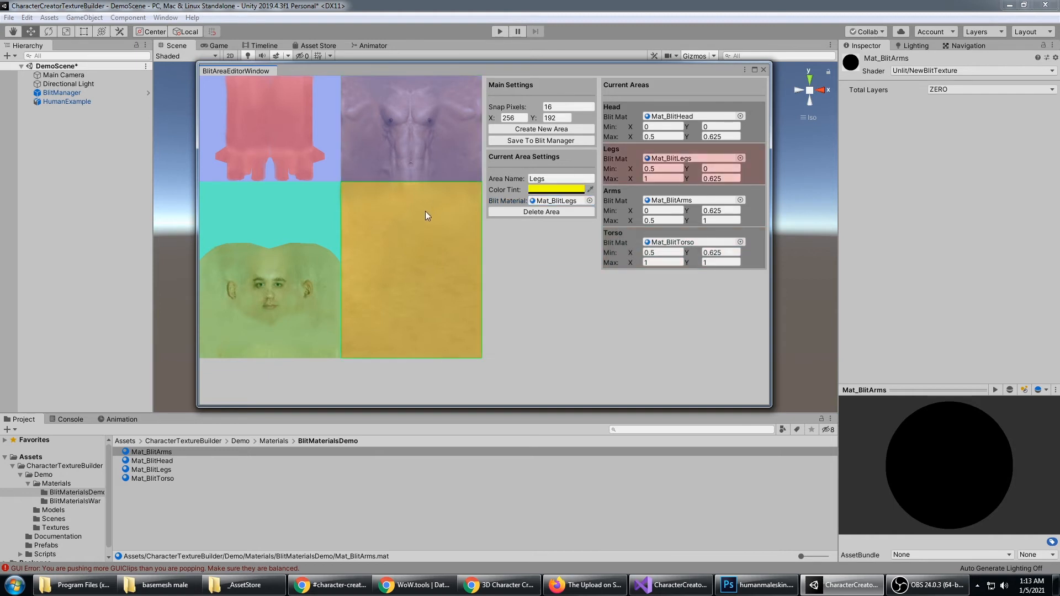
# Select the arms, head, legs and torso regions on the texture in turn to compare them with the Current Areas list.
pyautogui.click(304, 150)
pyautogui.click(267, 201)
pyautogui.click(368, 256)
pyautogui.click(390, 135)
pyautogui.click(291, 151)
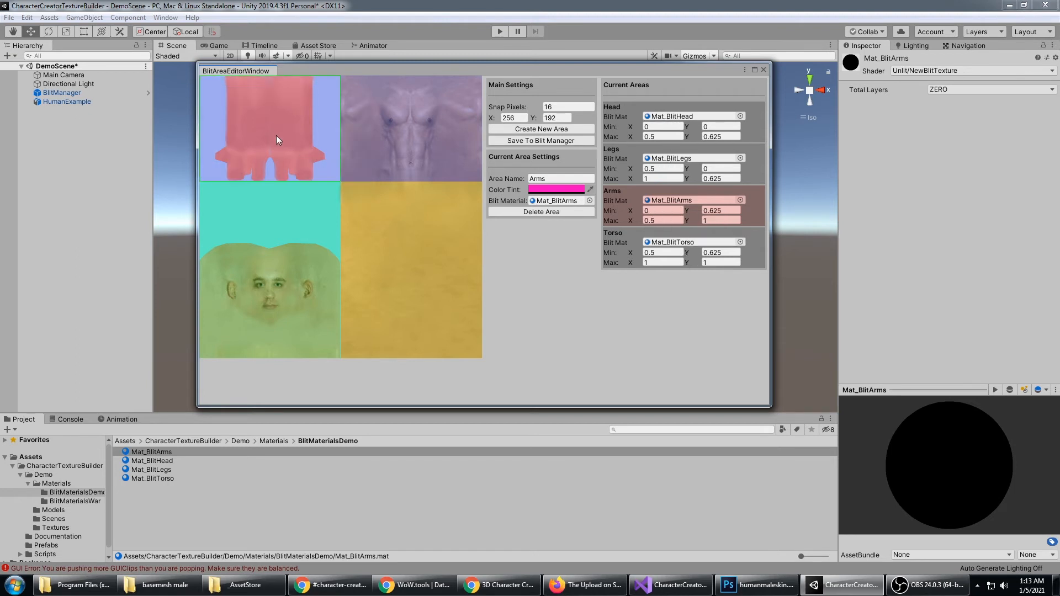
pyautogui.click(409, 137)
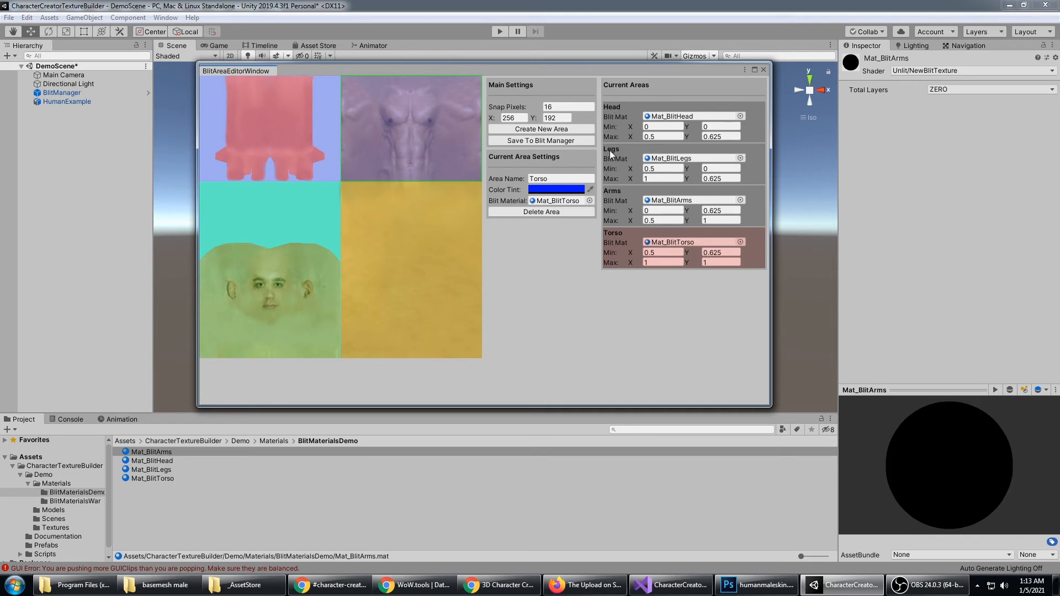
# Save the head, legs, arms and torso areas to BlitManager's Blit Manager script and close the Blit Area Editor.
pyautogui.click(88, 94)
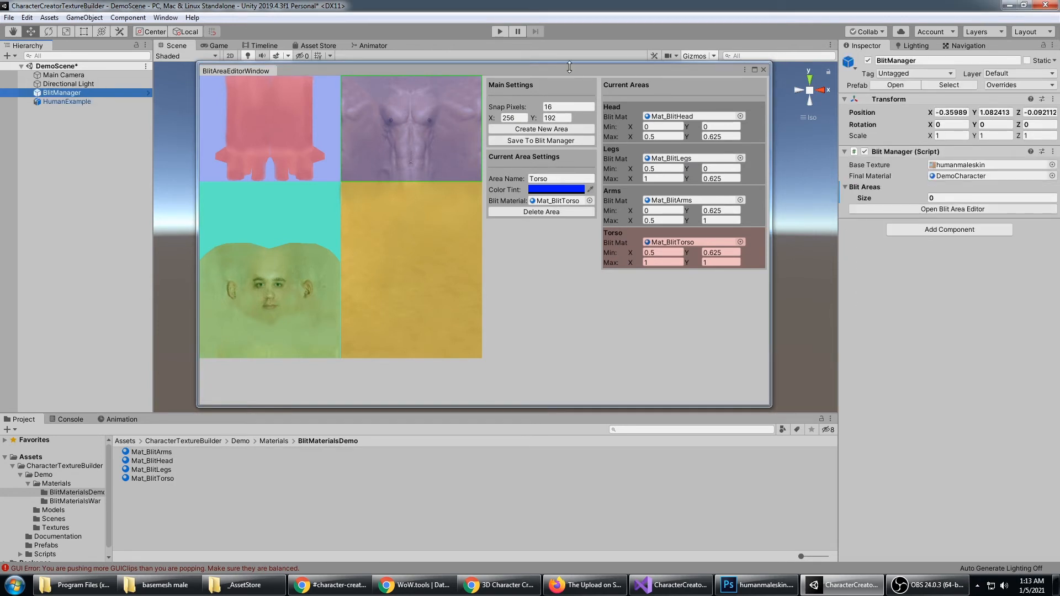
pyautogui.moveTo(568, 71); pyautogui.dragTo(565, 84)
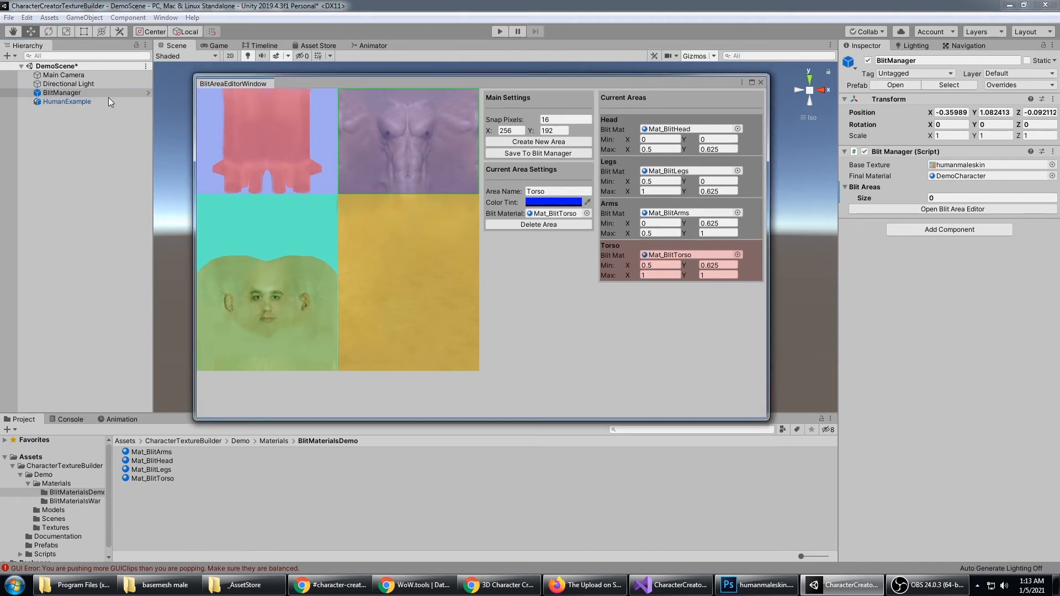
pyautogui.click(552, 154)
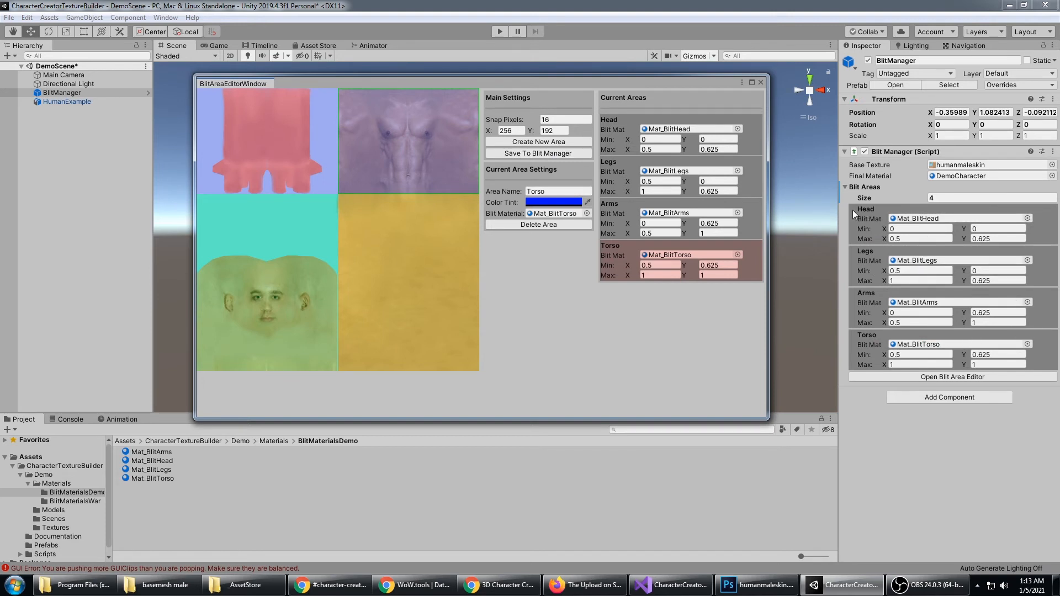
pyautogui.moveTo(723, 82); pyautogui.dragTo(724, 114)
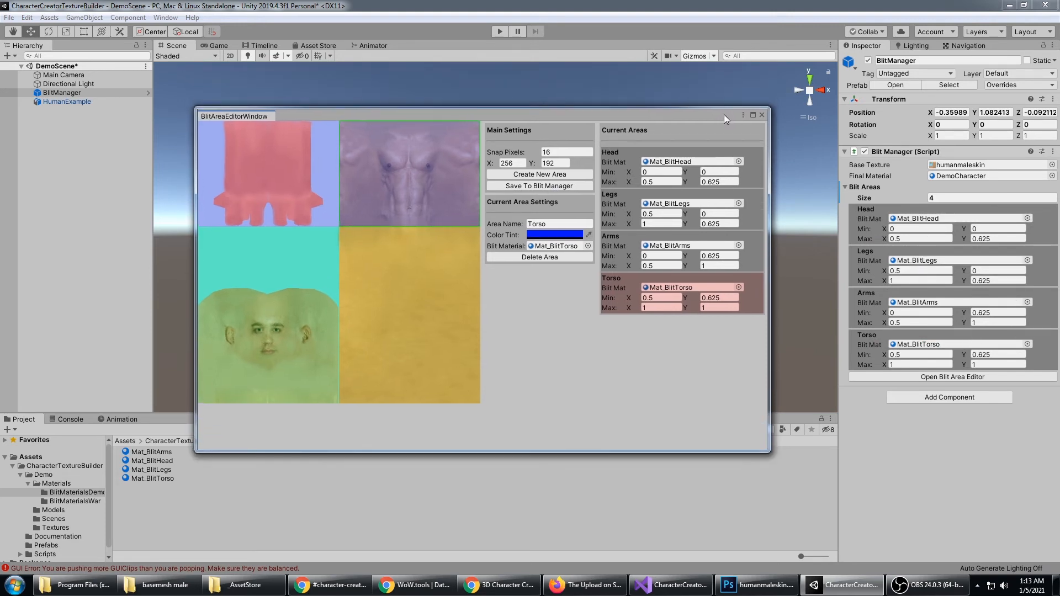
pyautogui.click(762, 115)
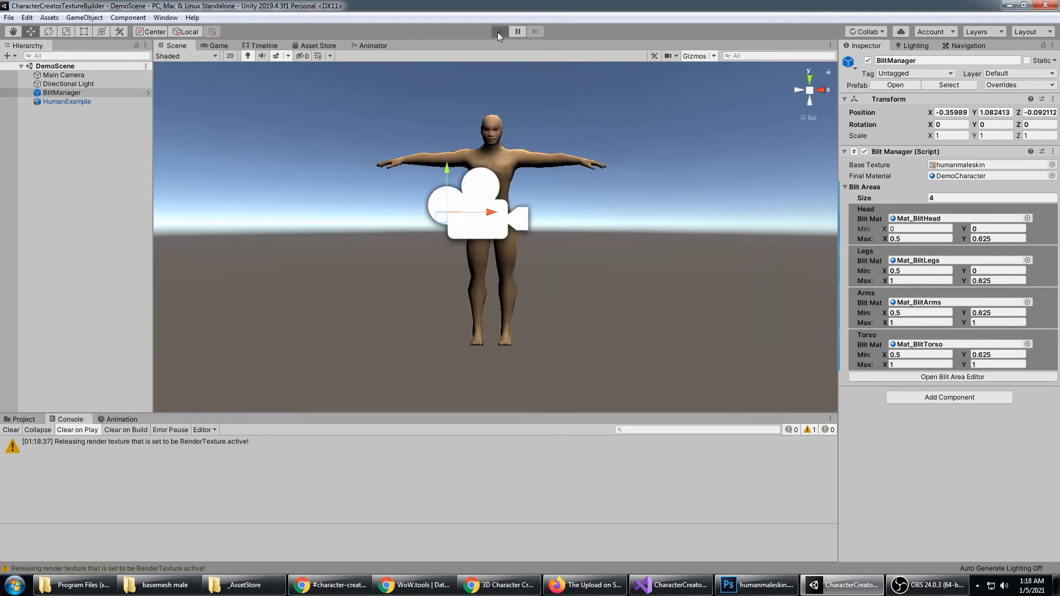
# Run and stop the scene once, and assign the DemoCharacter material to Element 0 of HumanExample's Mesh Renderer.
pyautogui.click(499, 31)
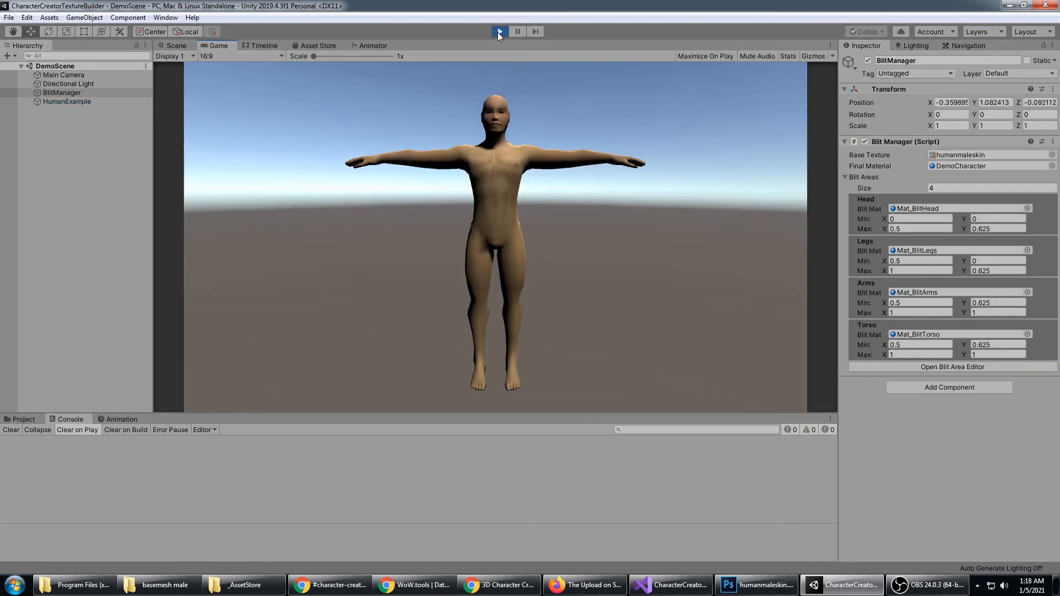
pyautogui.click(499, 32)
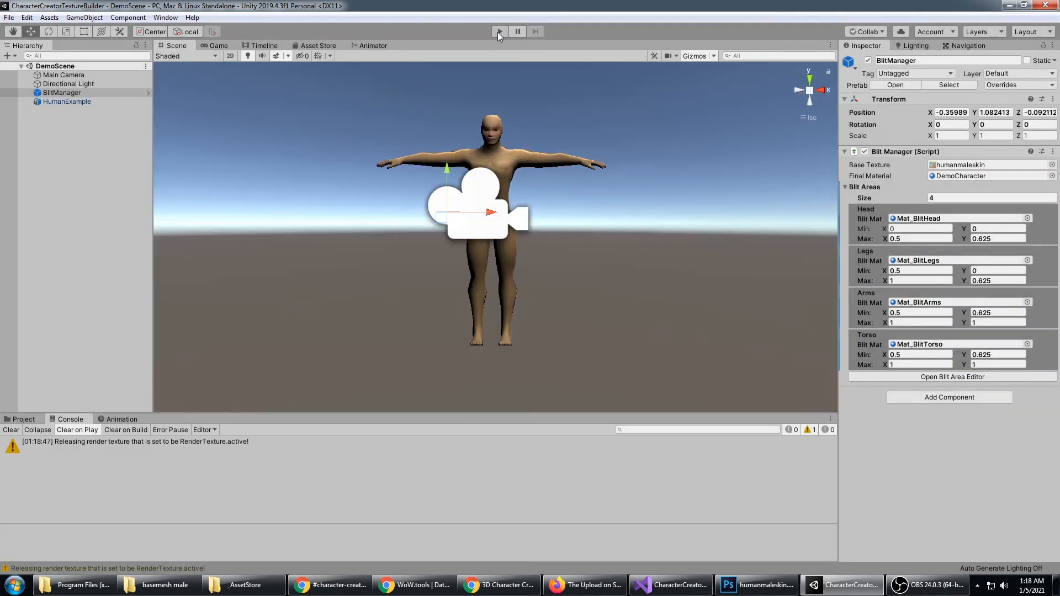
pyautogui.click(71, 102)
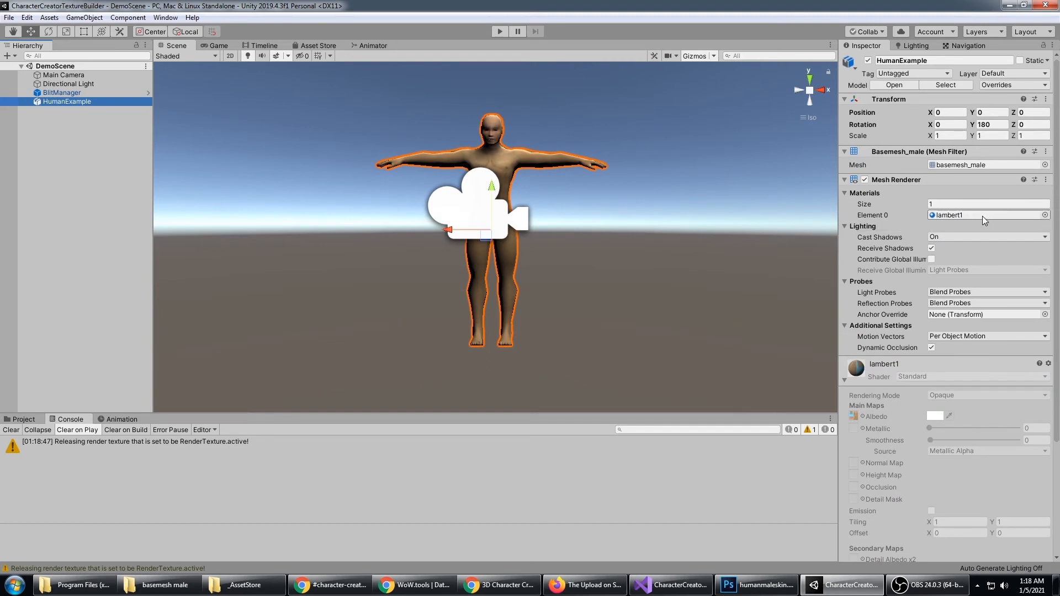
pyautogui.click(1045, 214)
pyautogui.click(433, 138)
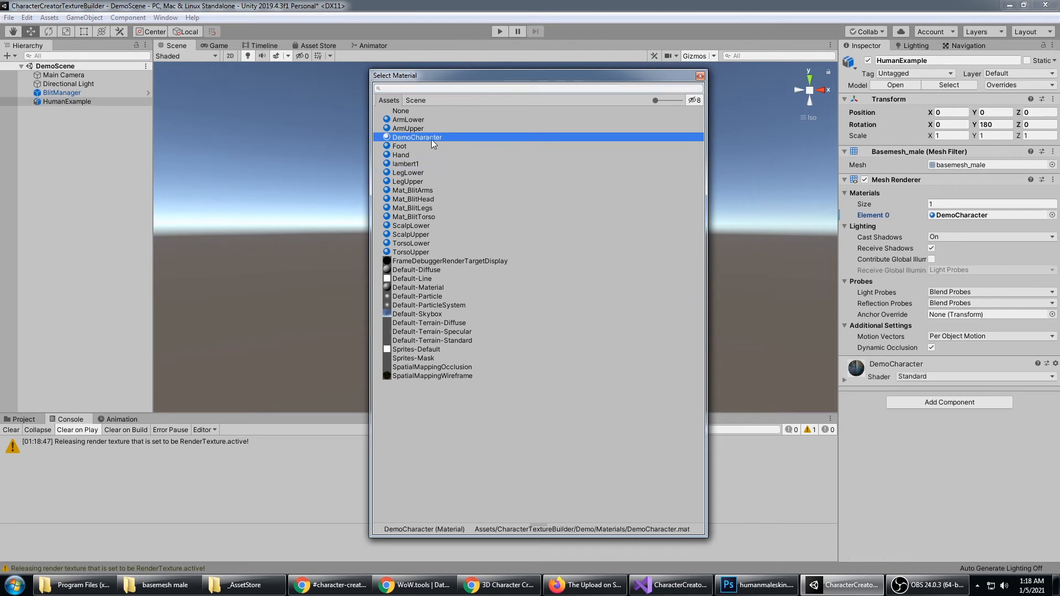
pyautogui.click(700, 76)
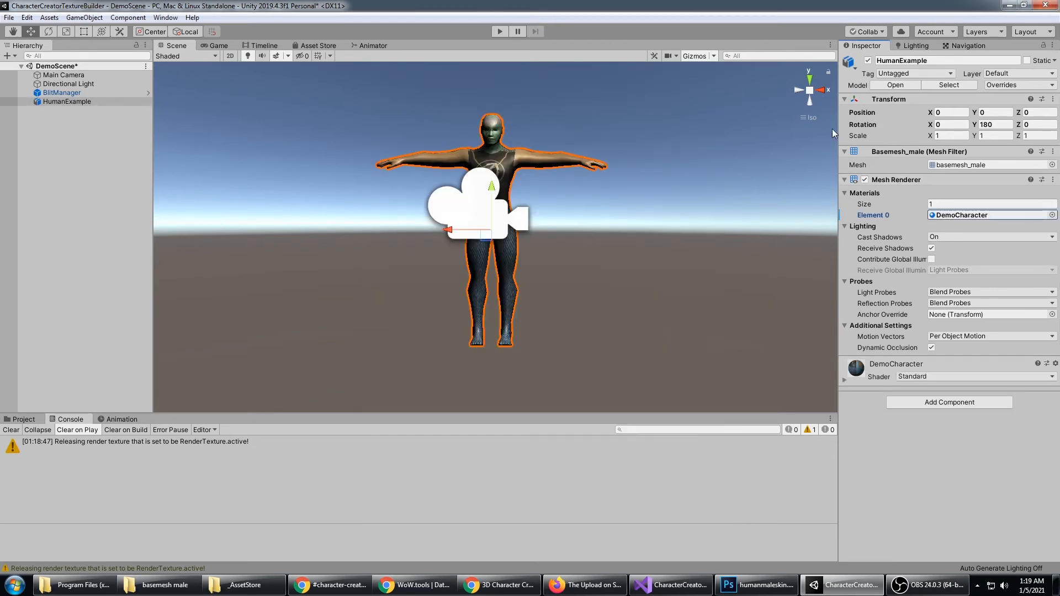
# Switch the Scene view to perspective and examine the textured character's head, shirt and legs from several angles.
pyautogui.click(809, 117)
pyautogui.keyDown('alt'); pyautogui.moveTo(436, 173); pyautogui.dragTo(535, 218); pyautogui.keyUp('alt')
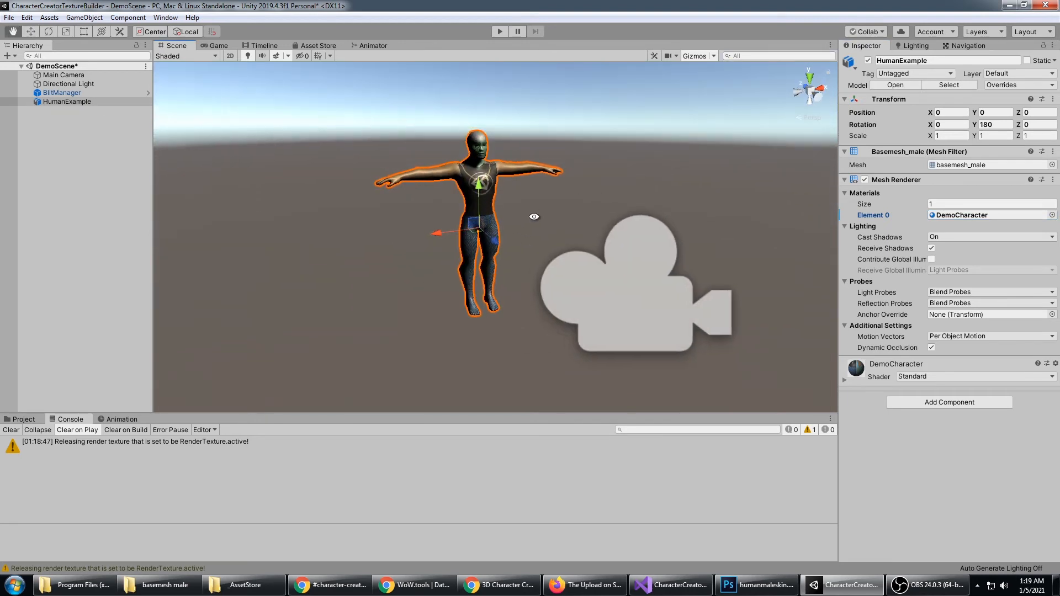
pyautogui.scroll(6, 630, 286)
pyautogui.moveTo(534, 218); pyautogui.dragTo(397, 168, button='middle')
pyautogui.scroll(-6, 572, 187)
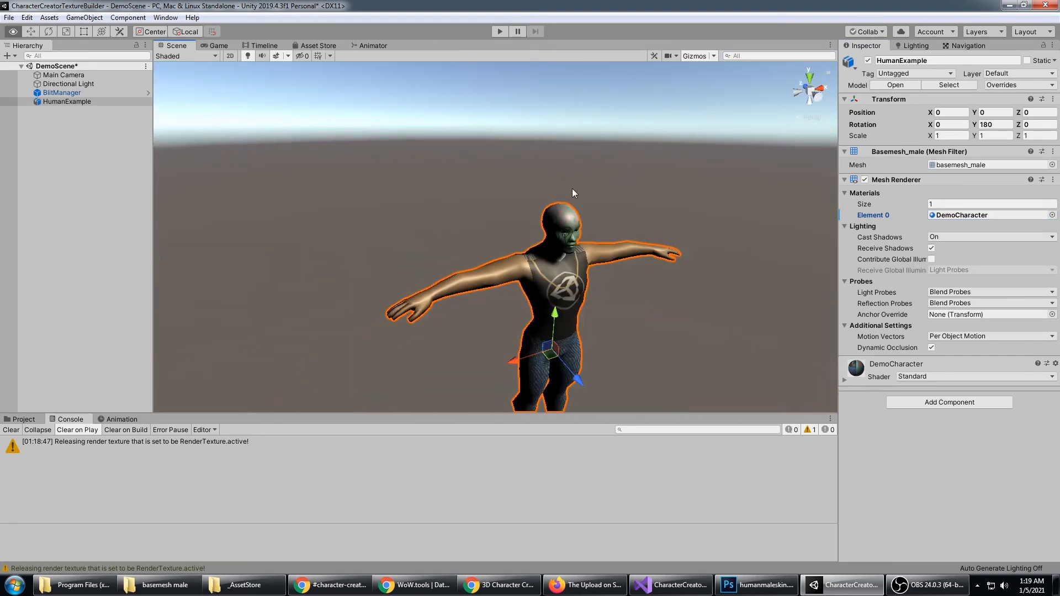
pyautogui.keyDown('alt'); pyautogui.moveTo(572, 191); pyautogui.dragTo(475, 158); pyautogui.keyUp('alt')
pyautogui.moveTo(587, 219); pyautogui.dragTo(539, 144, button='middle')
pyautogui.keyDown('alt'); pyautogui.moveTo(525, 216); pyautogui.dragTo(504, 203); pyautogui.keyUp('alt')
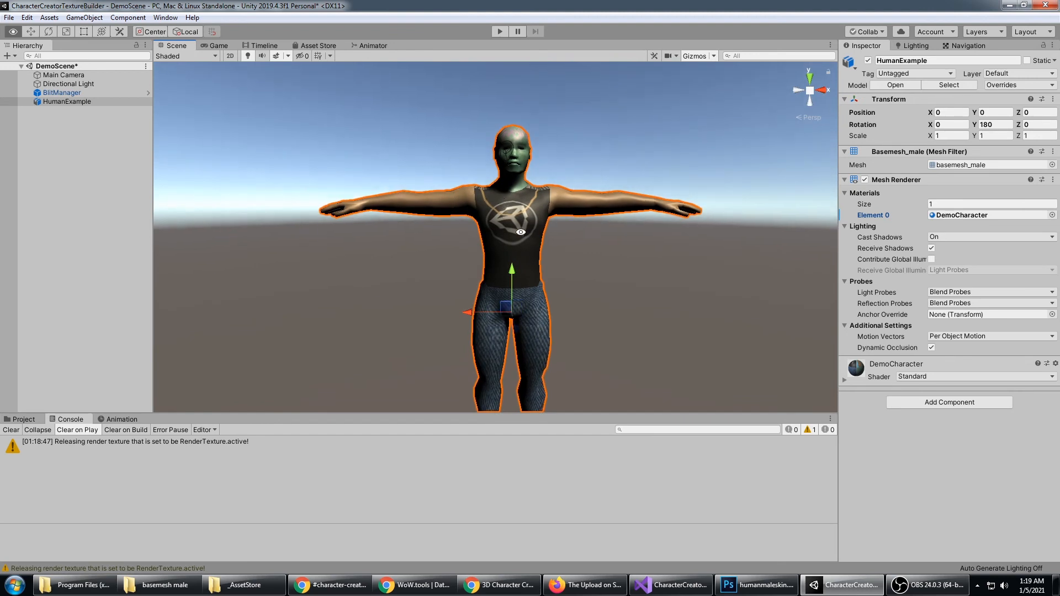
pyautogui.moveTo(543, 241); pyautogui.dragTo(502, 202, button='middle')
pyautogui.scroll(6, 502, 202)
pyautogui.moveTo(574, 193); pyautogui.dragTo(574, 254, button='right')
pyautogui.moveTo(575, 254); pyautogui.dragTo(587, 296, button='middle')
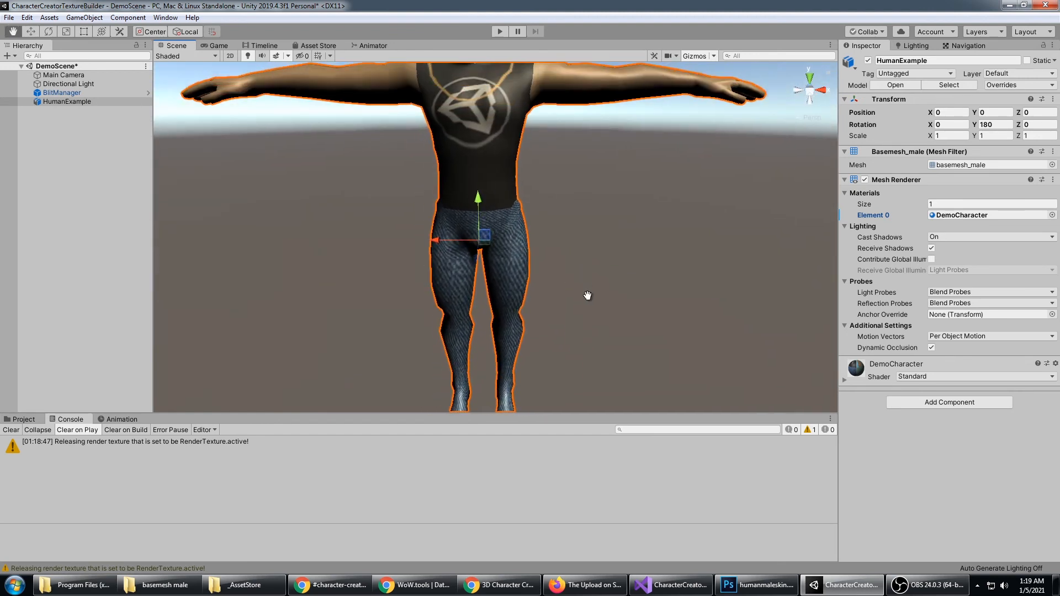
pyautogui.scroll(-3, 568, 187)
pyautogui.moveTo(568, 187); pyautogui.dragTo(579, 249, button='middle')
pyautogui.moveTo(579, 249)
pyautogui.keyDown('alt'); pyautogui.mouseDown()
pyautogui.moveTo(585, 242)
pyautogui.moveTo(563, 235)
pyautogui.mouseUp(); pyautogui.keyUp('alt')
pyautogui.moveTo(563, 235); pyautogui.dragTo(571, 252, button='middle')
pyautogui.keyDown('alt'); pyautogui.moveTo(571, 252); pyautogui.dragTo(315, 268); pyautogui.keyUp('alt')
# Inspect the layer setup of Mat_BlitArms in the project's BlitMaterialsDemo folder and compare it with the character's arms.
pyautogui.click(24, 419)
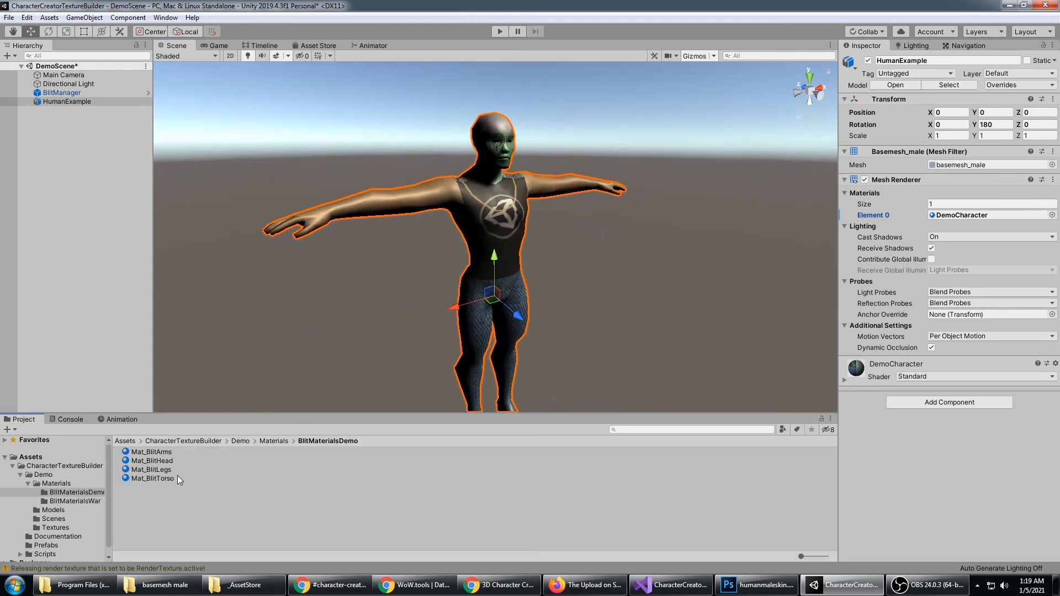
pyautogui.click(167, 456)
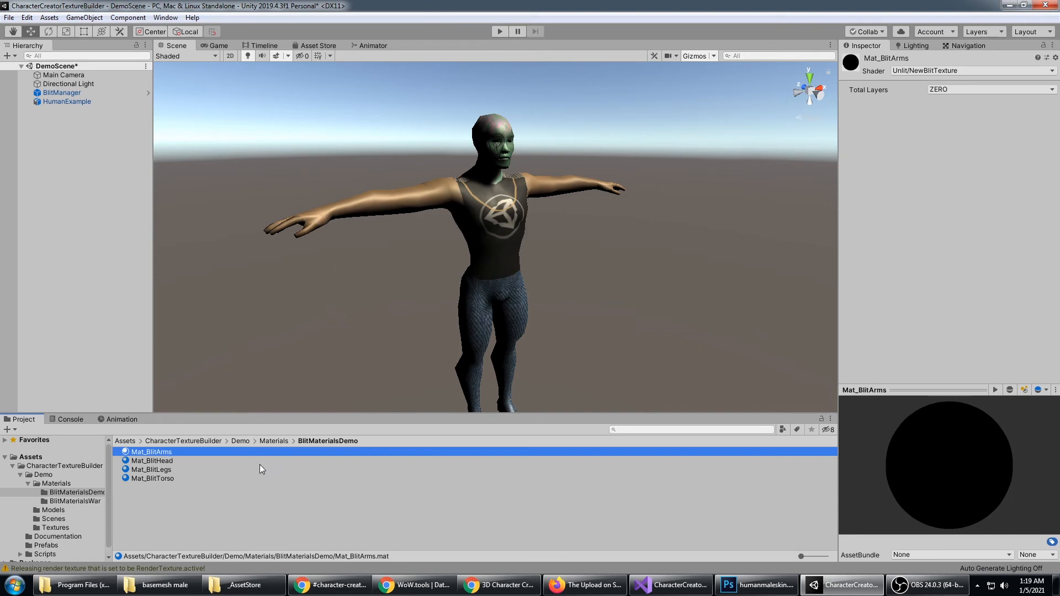
pyautogui.keyDown('alt'); pyautogui.moveTo(293, 343); pyautogui.dragTo(444, 212); pyautogui.keyUp('alt')
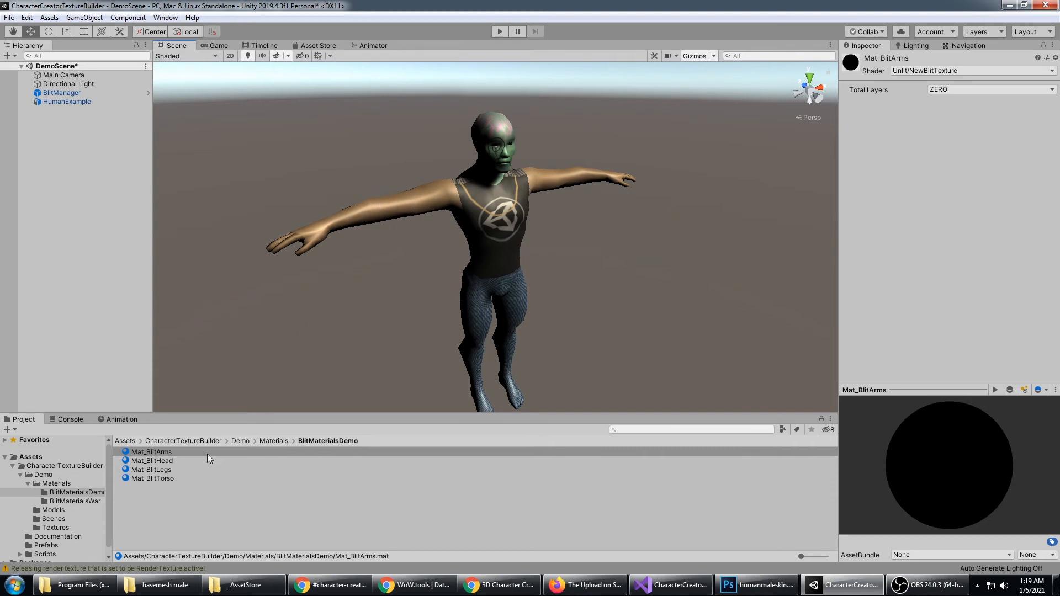
# Inspect Mat_BlitHead against the character's head and open its _Layer0 texture, DemoSkinTone01, in the project's Textures folder.
pyautogui.click(152, 460)
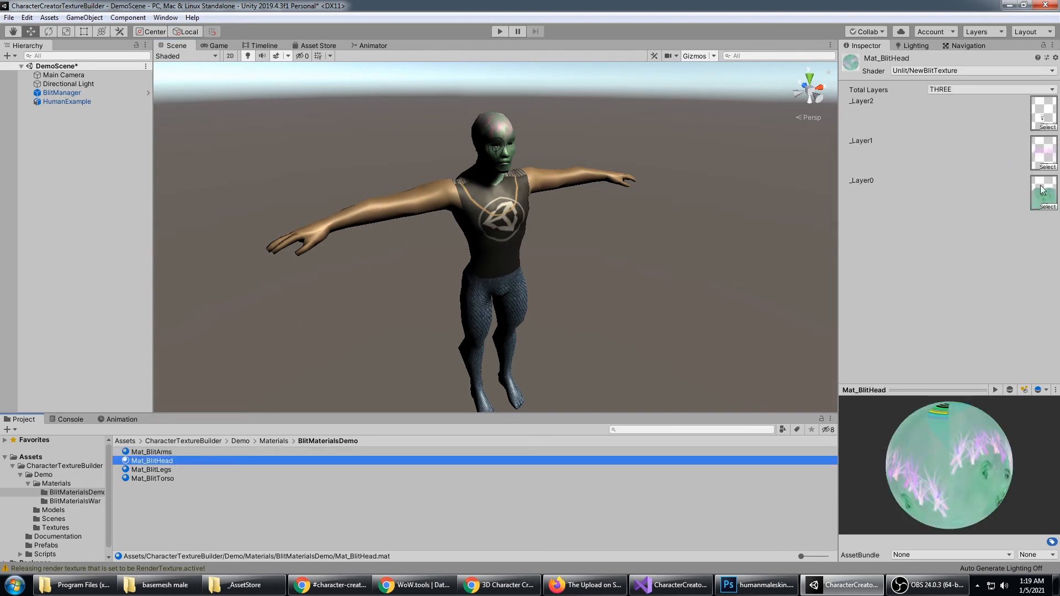
pyautogui.scroll(8, 555, 164)
pyautogui.moveTo(555, 164); pyautogui.dragTo(561, 233, button='middle')
pyautogui.moveTo(561, 233); pyautogui.dragTo(580, 153, button='right')
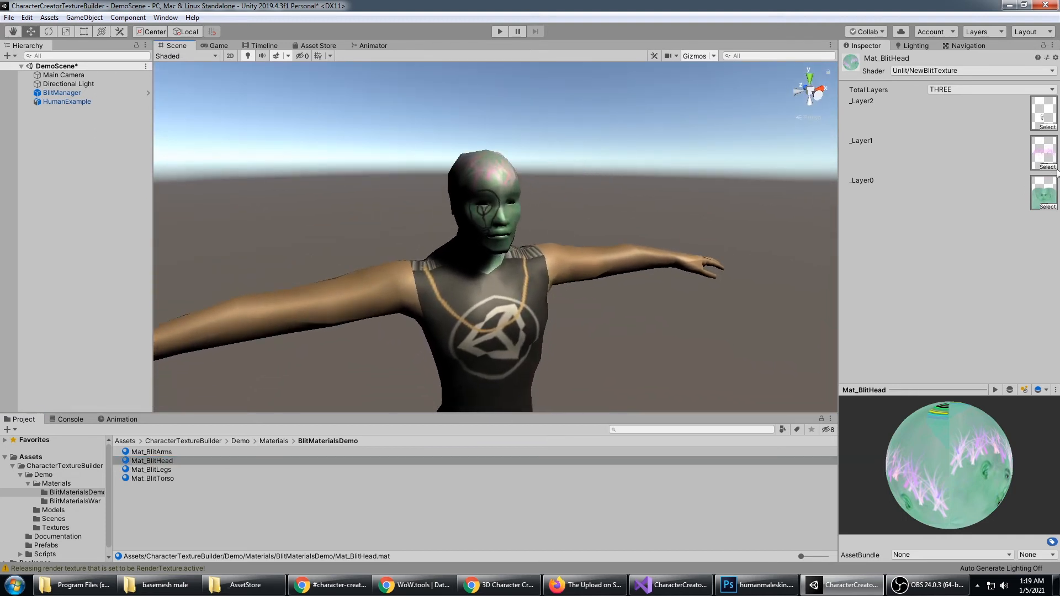
pyautogui.click(1048, 201)
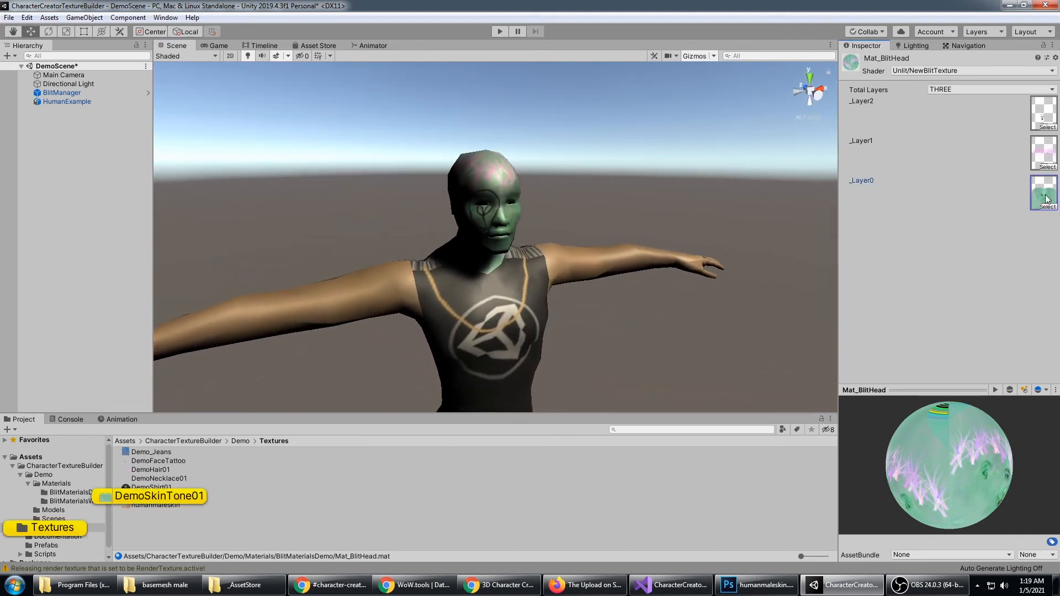
pyautogui.click(168, 497)
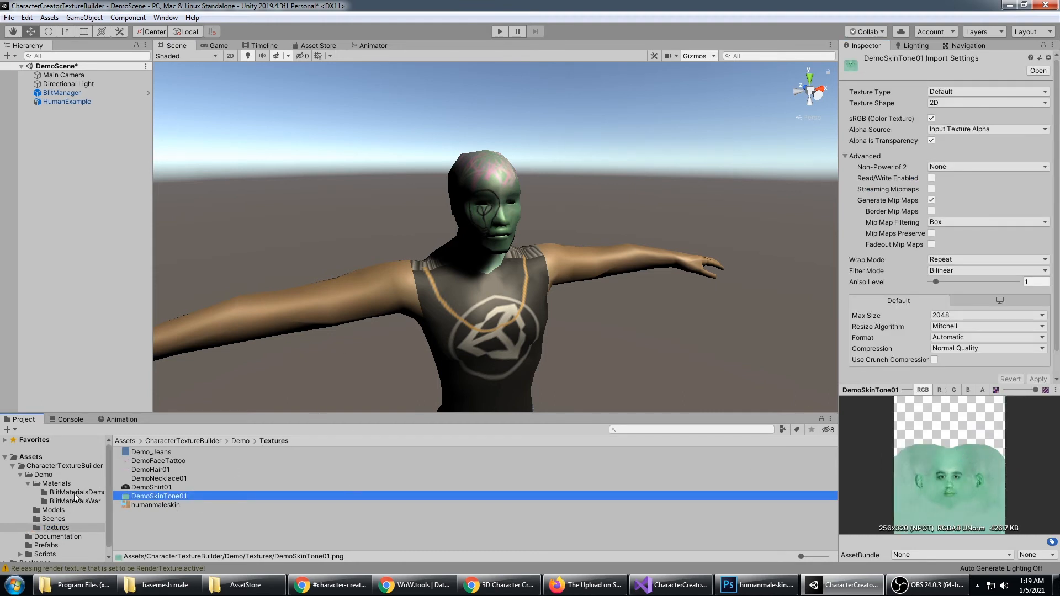
# Return to Mat_BlitHead and locate the source textures of its _Layer1 and _Layer2 in the project.
pyautogui.click(76, 492)
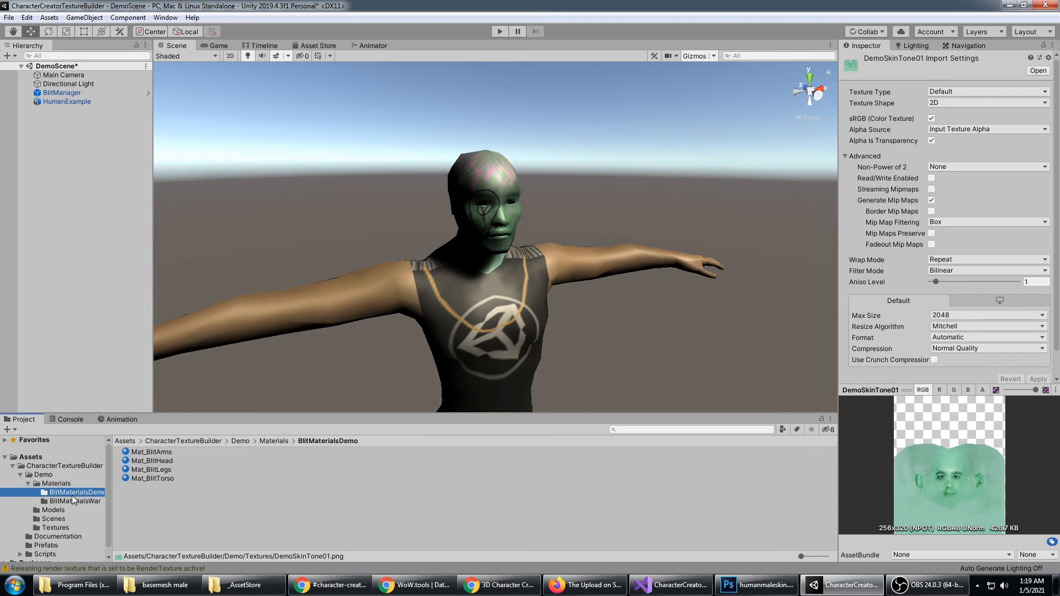
pyautogui.click(151, 461)
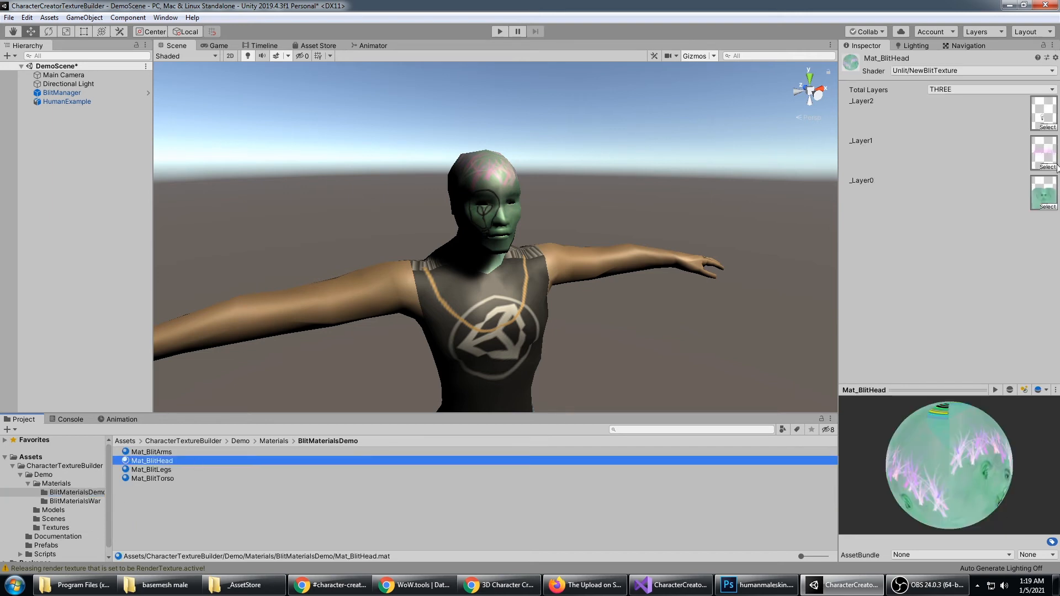
pyautogui.click(1046, 153)
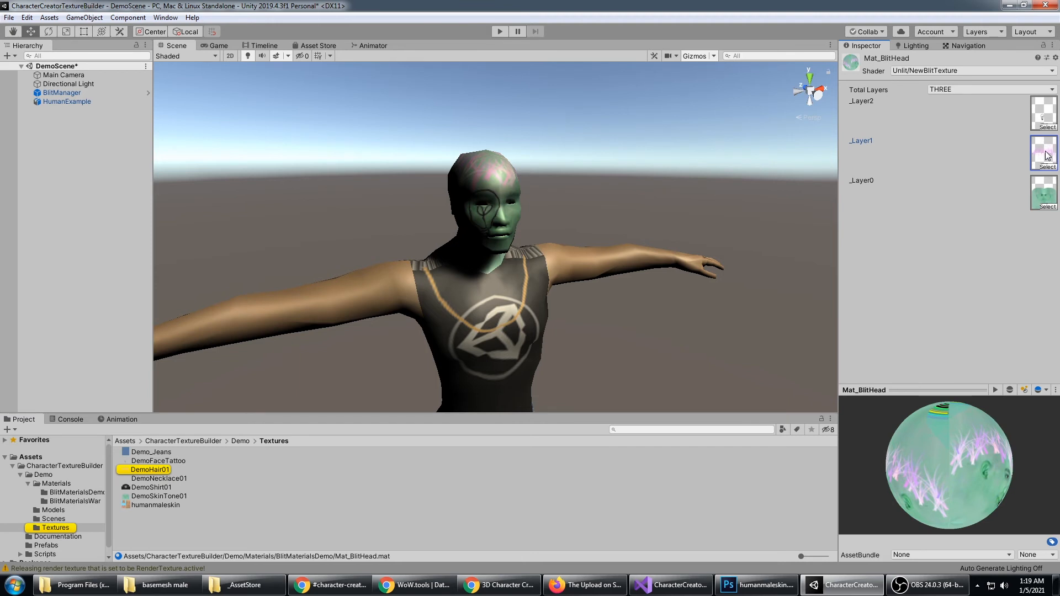
pyautogui.click(1048, 116)
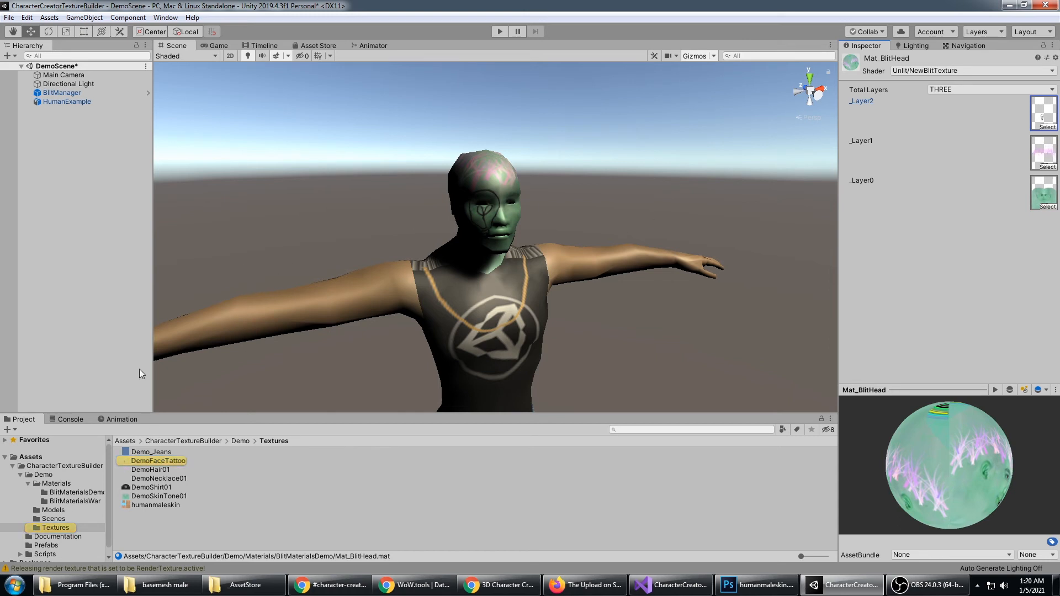
# Inspect Mat_BlitTorso from the BlitMaterialsDemo folder and locate the textures used for its _Layer0 and _Layer1.
pyautogui.click(78, 492)
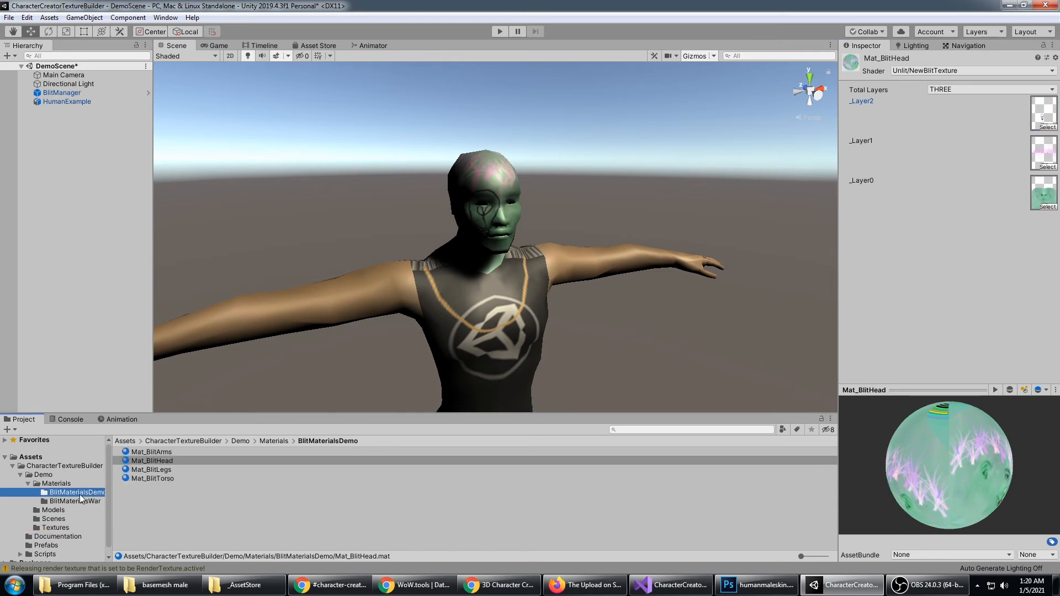
pyautogui.click(171, 479)
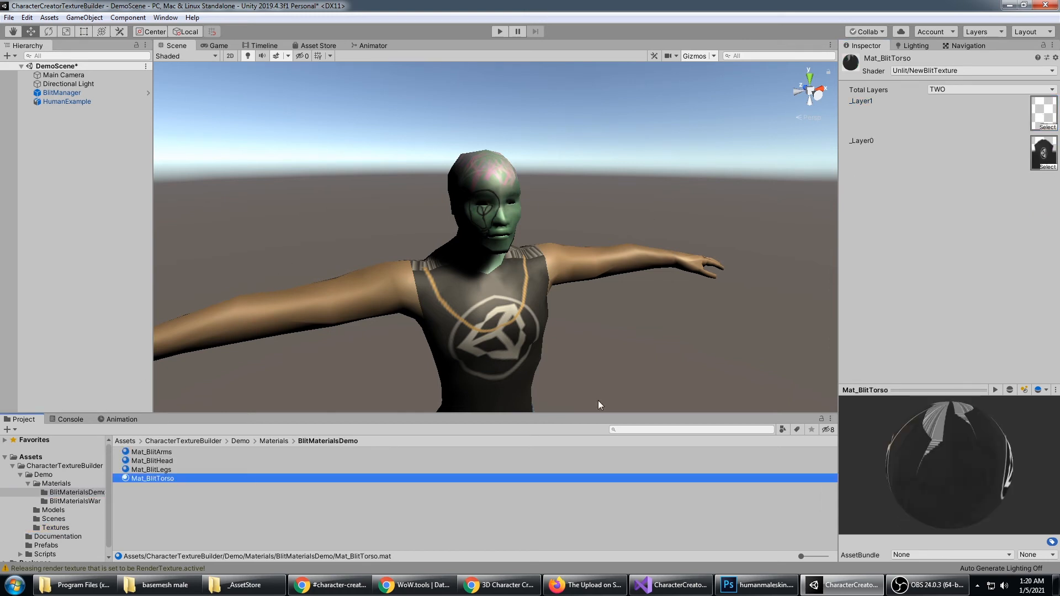
pyautogui.click(1042, 157)
pyautogui.click(1046, 115)
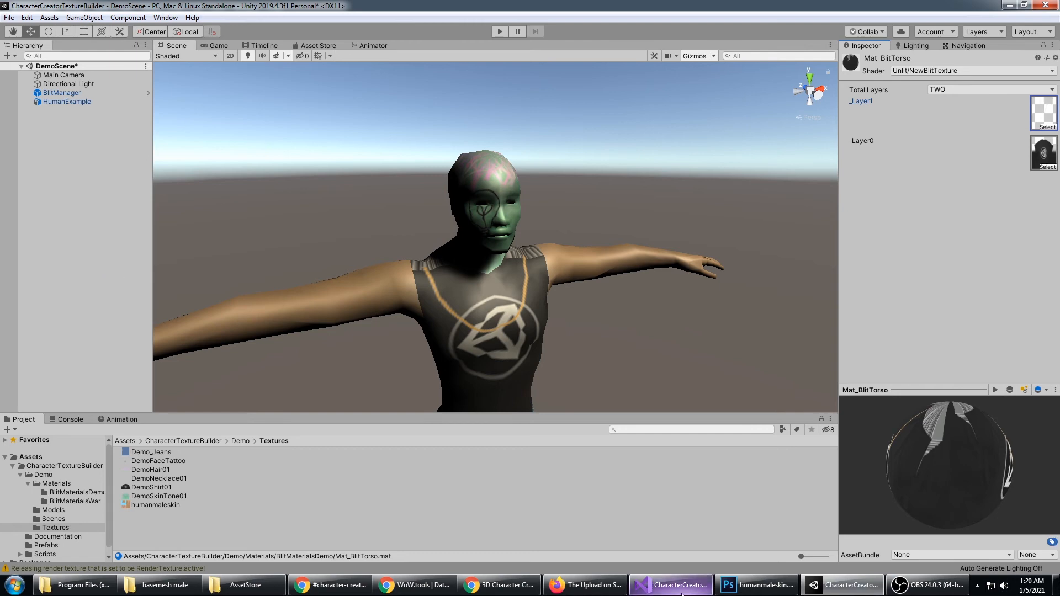
# Switch to the 3D Character Creator: Texture System document in Chrome and read its Blit Manager Script and Blit Material sections.
pyautogui.moveTo(585, 585)
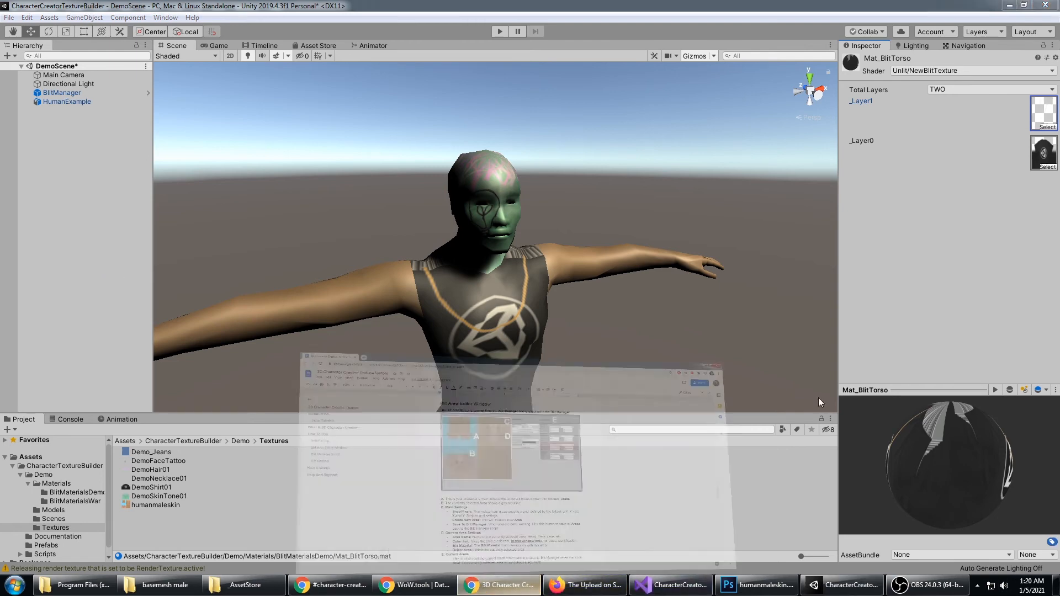
pyautogui.click(499, 585)
pyautogui.scroll(-8, 955, 268)
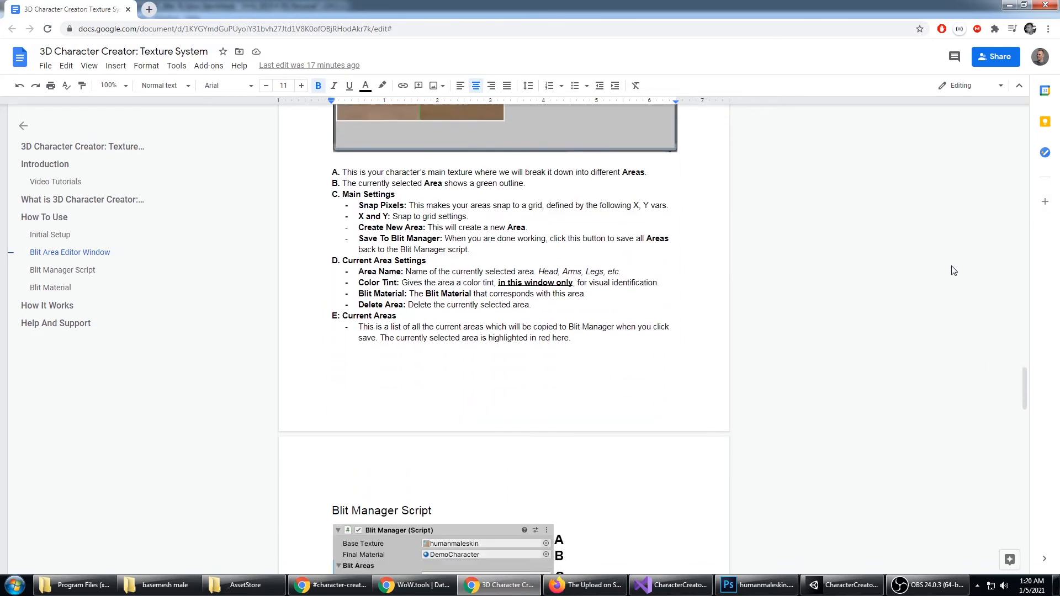
pyautogui.scroll(-3, 954, 271)
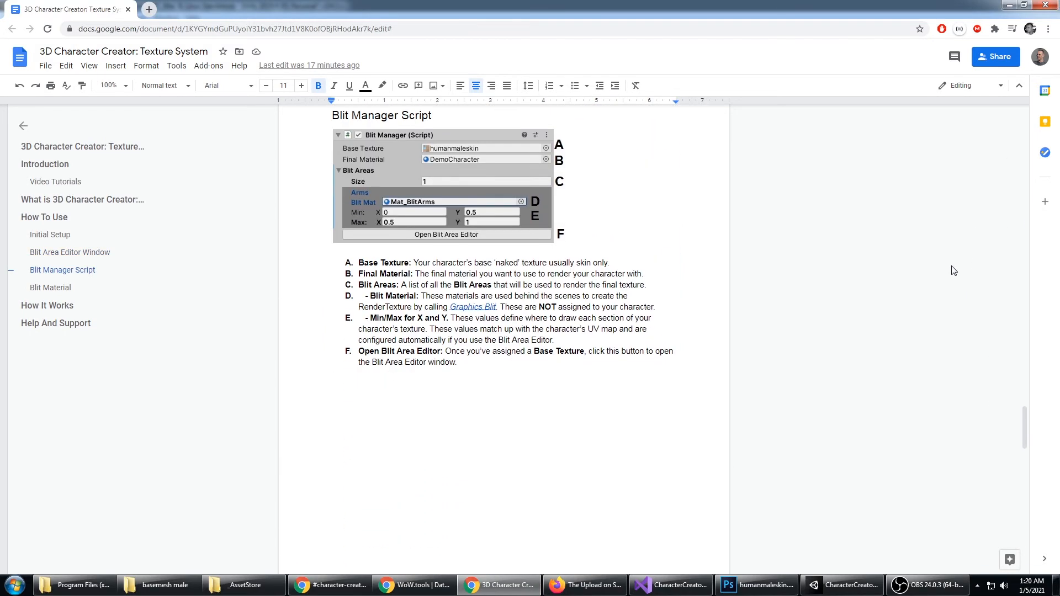
pyautogui.scroll(-10, 936, 409)
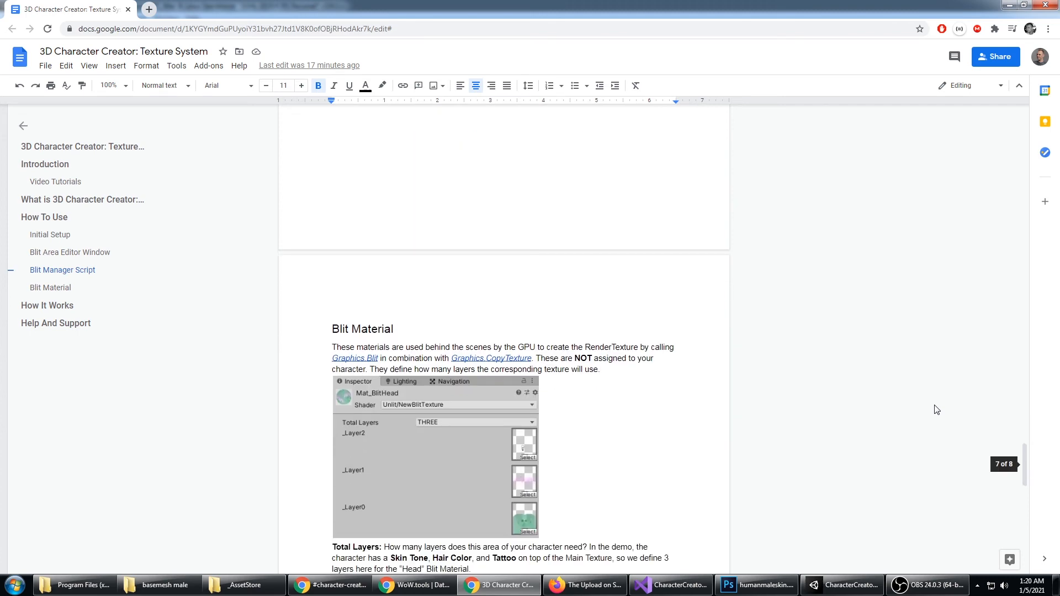
pyautogui.scroll(-2, 936, 409)
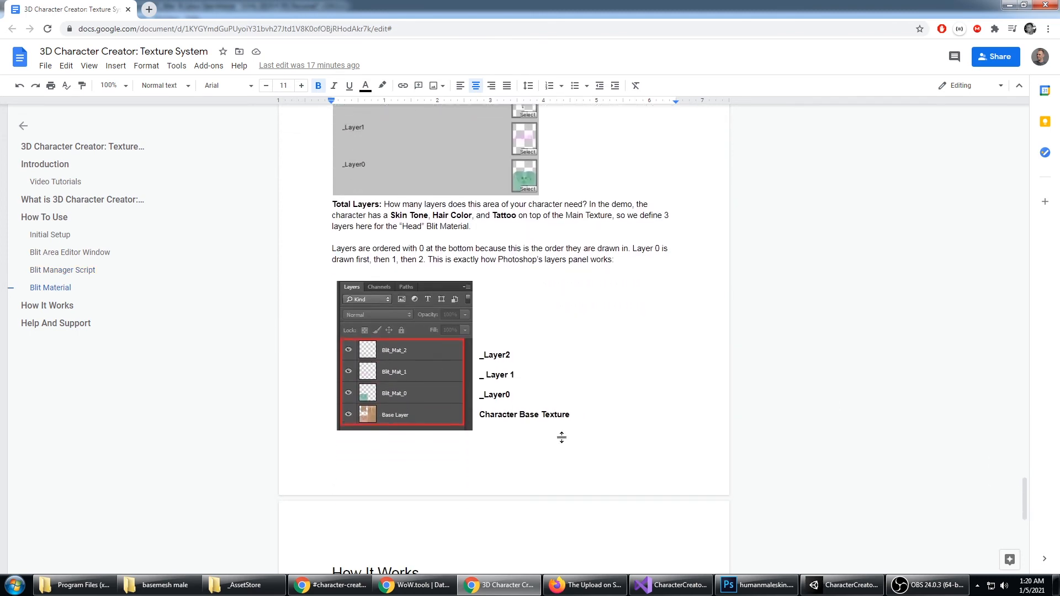
# Switch back to Unity and inspect the layers of Mat_BlitHead in the BlitMaterialsDemo folder.
pyautogui.click(852, 586)
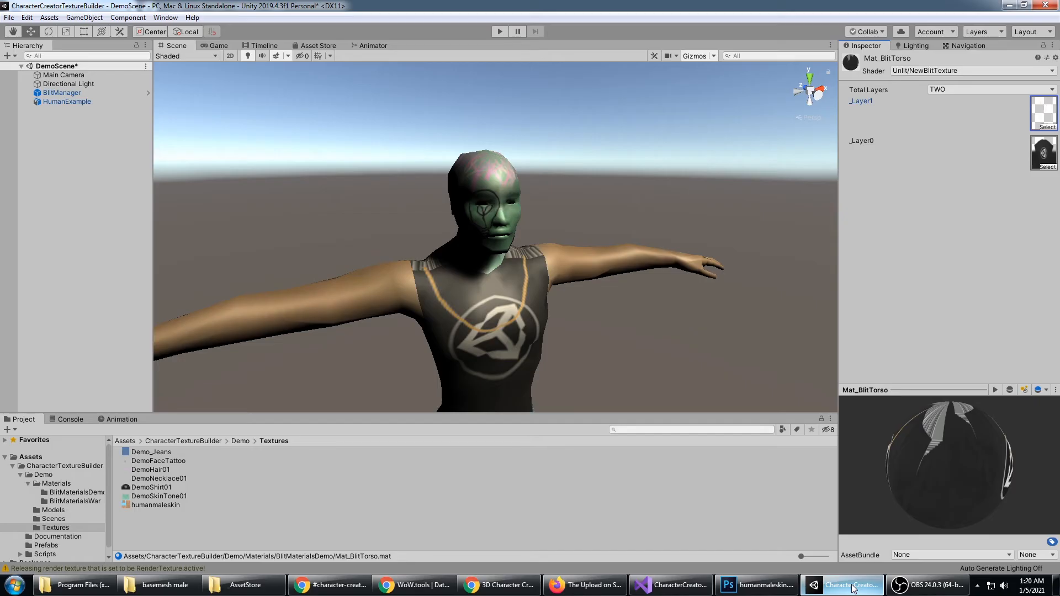
pyautogui.click(98, 492)
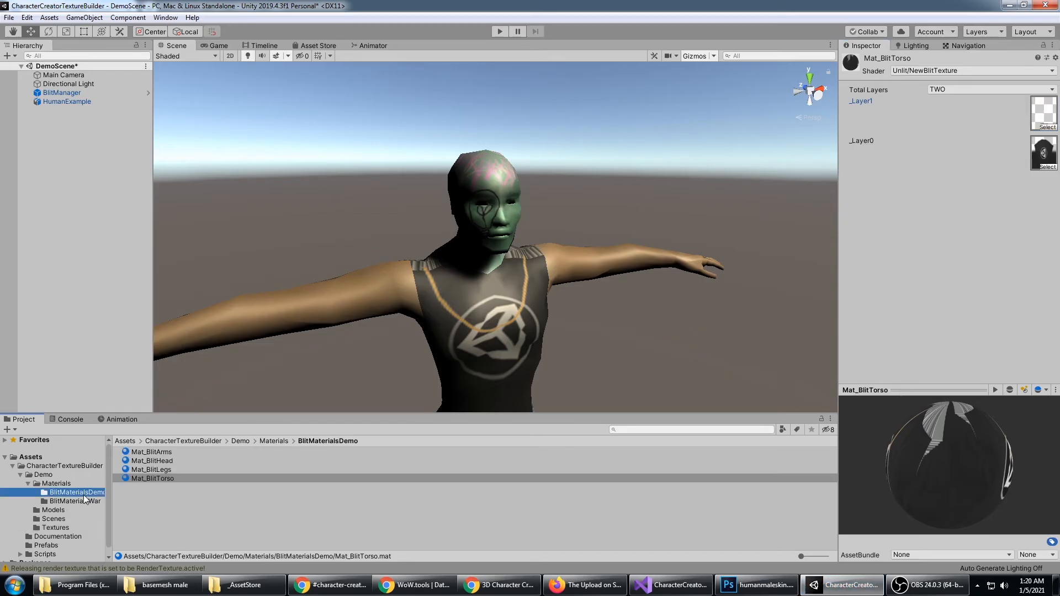
pyautogui.click(152, 461)
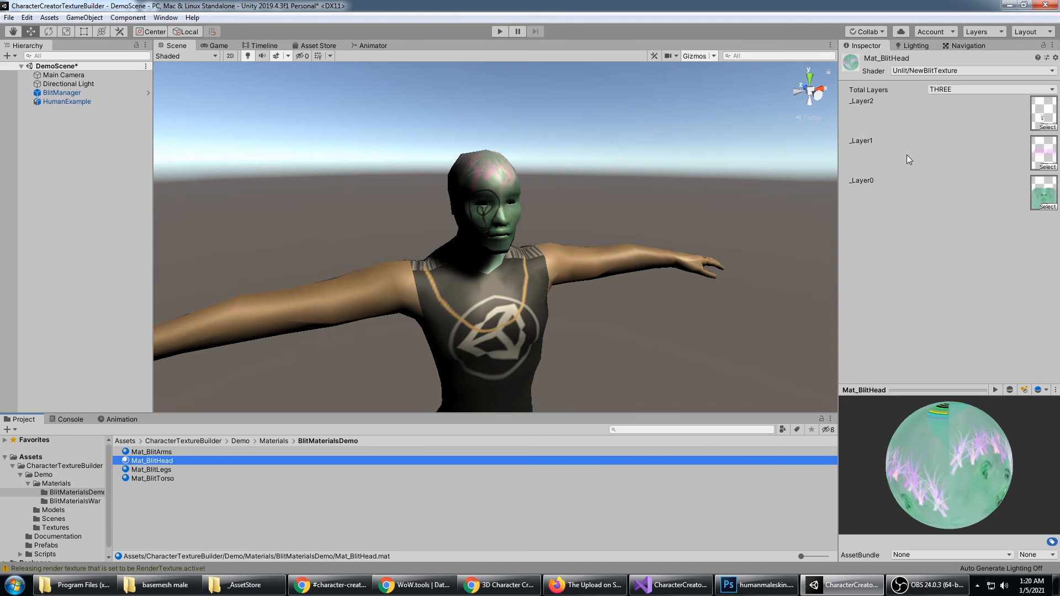
# Switch to Photoshop and review the layer order in Untitled-3, from Base Layer up through Blit_Mat_0, Blit_Mat_1 and Blit_Mat_2.
pyautogui.click(758, 586)
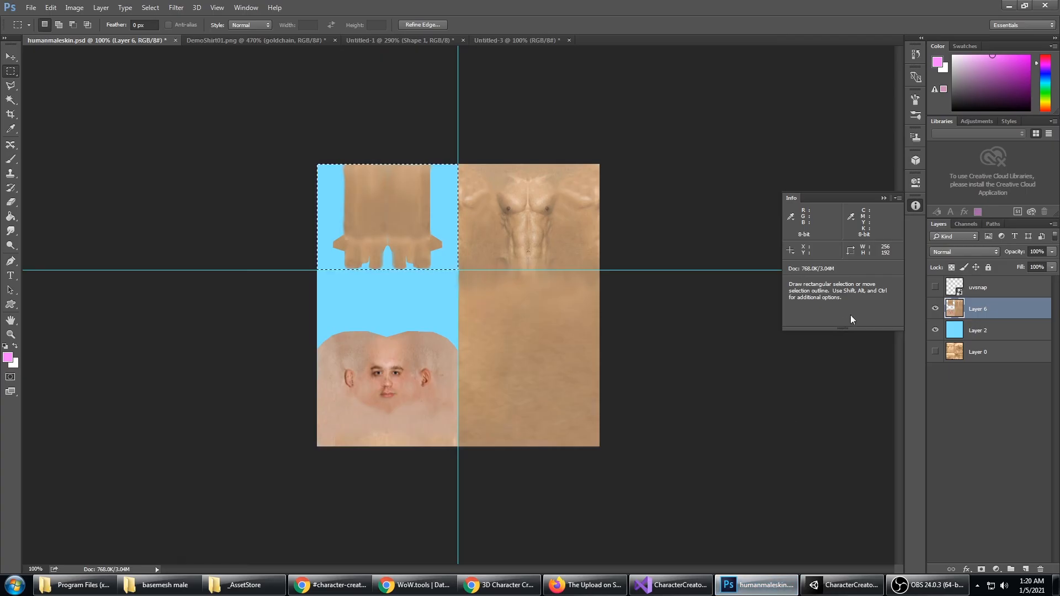
pyautogui.click(538, 40)
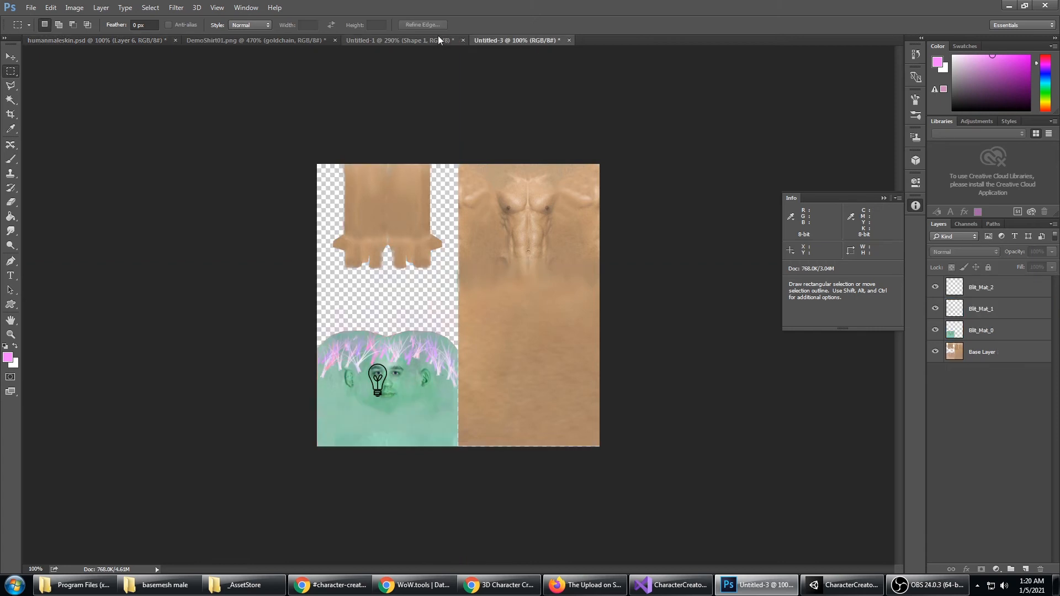
pyautogui.click(885, 198)
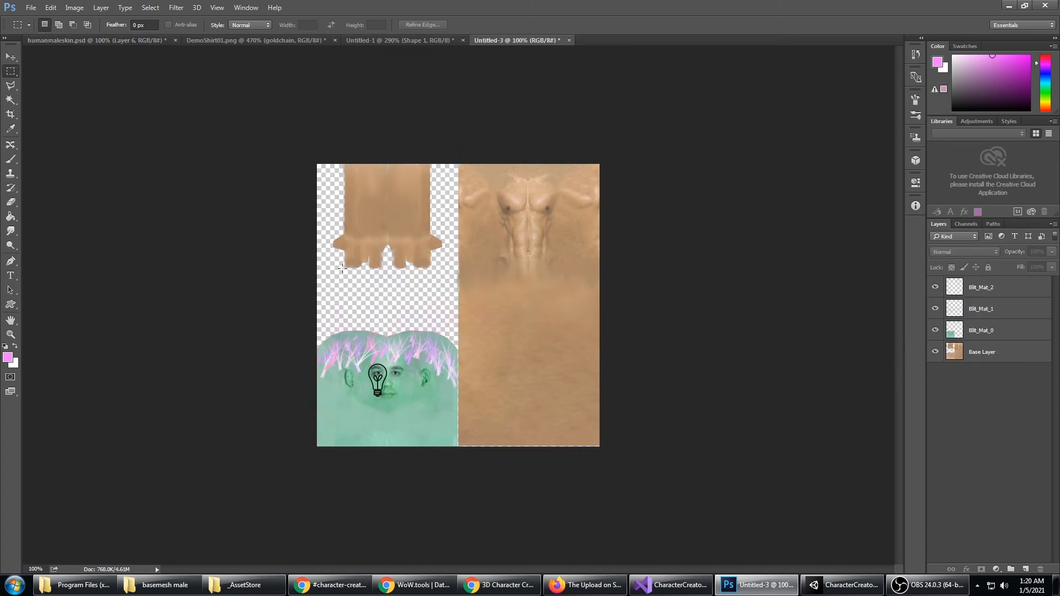
pyautogui.click(1007, 353)
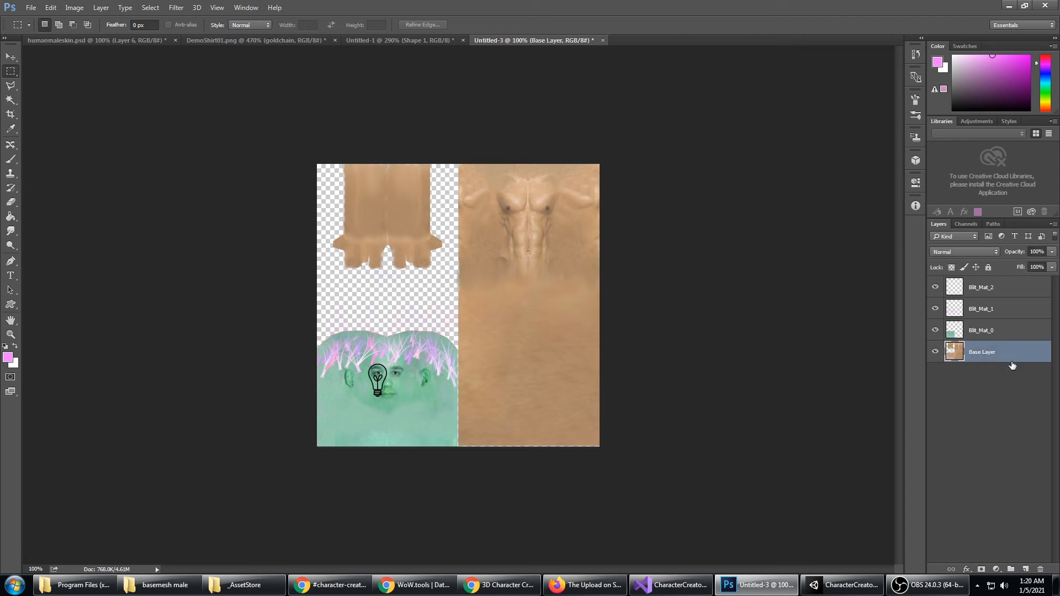
pyautogui.click(1010, 331)
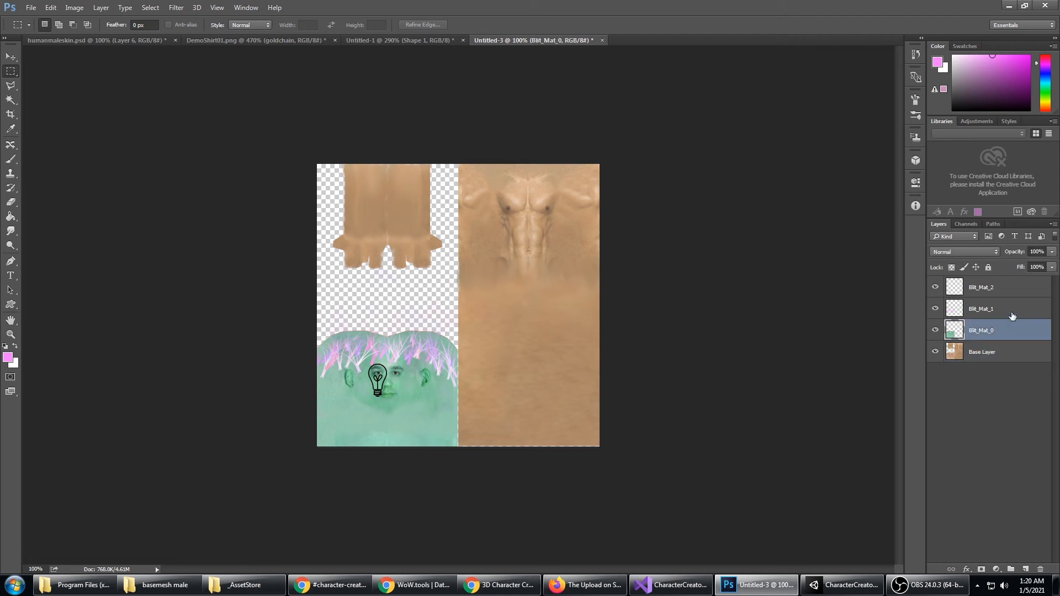
pyautogui.click(1006, 310)
pyautogui.click(1006, 289)
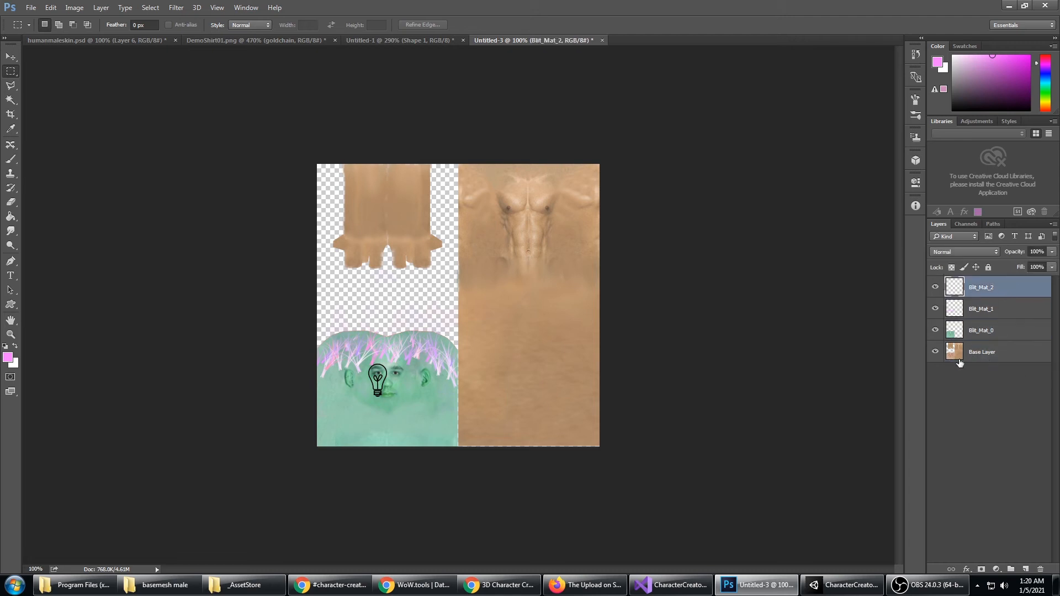
pyautogui.click(1020, 336)
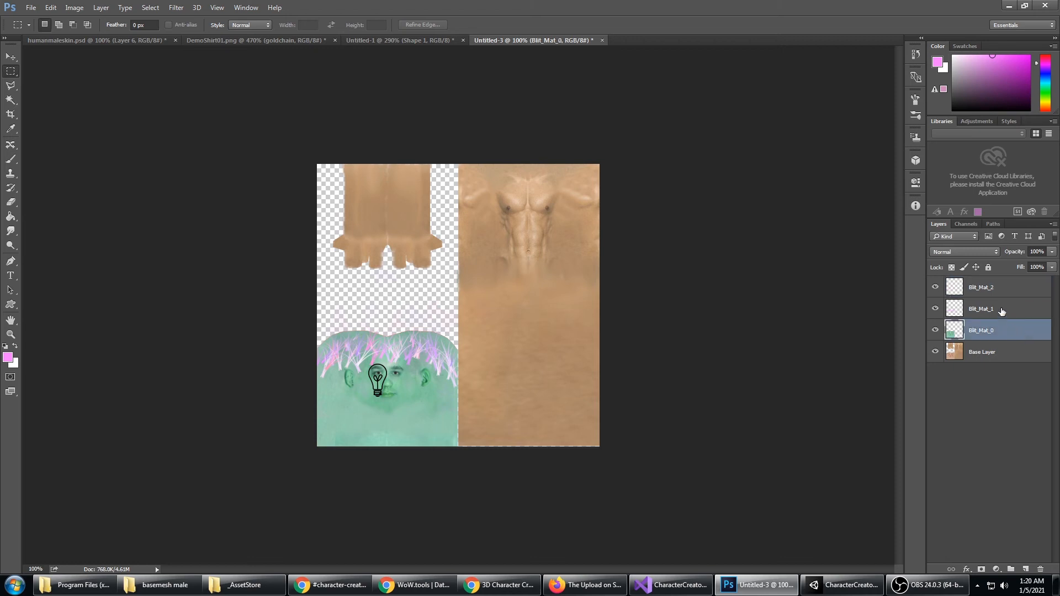
pyautogui.click(1002, 311)
pyautogui.click(999, 291)
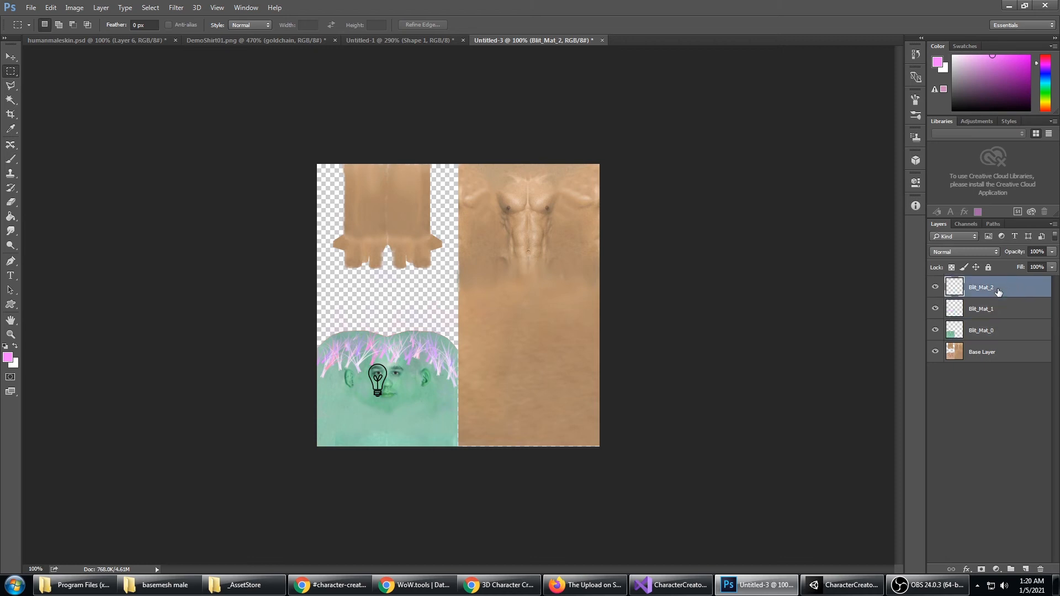
pyautogui.click(990, 349)
pyautogui.click(1002, 338)
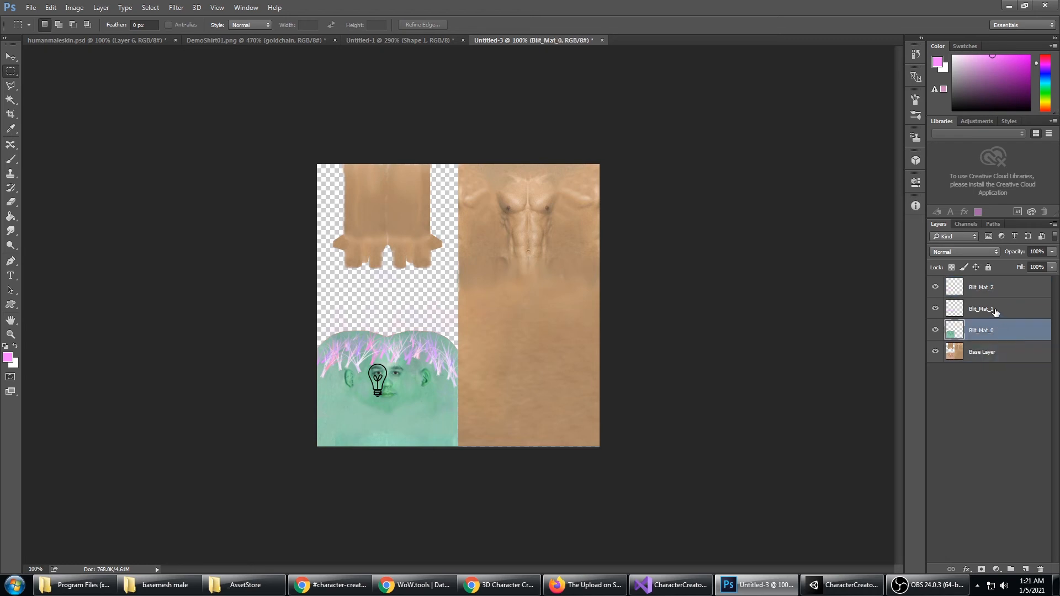
pyautogui.click(995, 311)
pyautogui.click(996, 290)
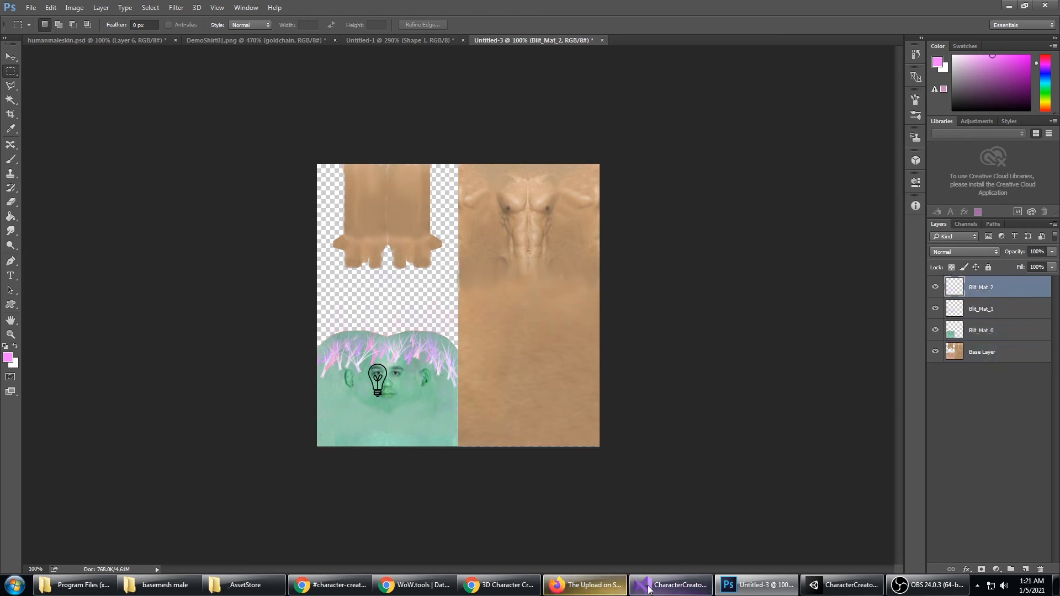
# Switch to the Texture System document in Chrome, read its Blit Material and How It Works sections, and highlight OnEnable().
pyautogui.click(500, 584)
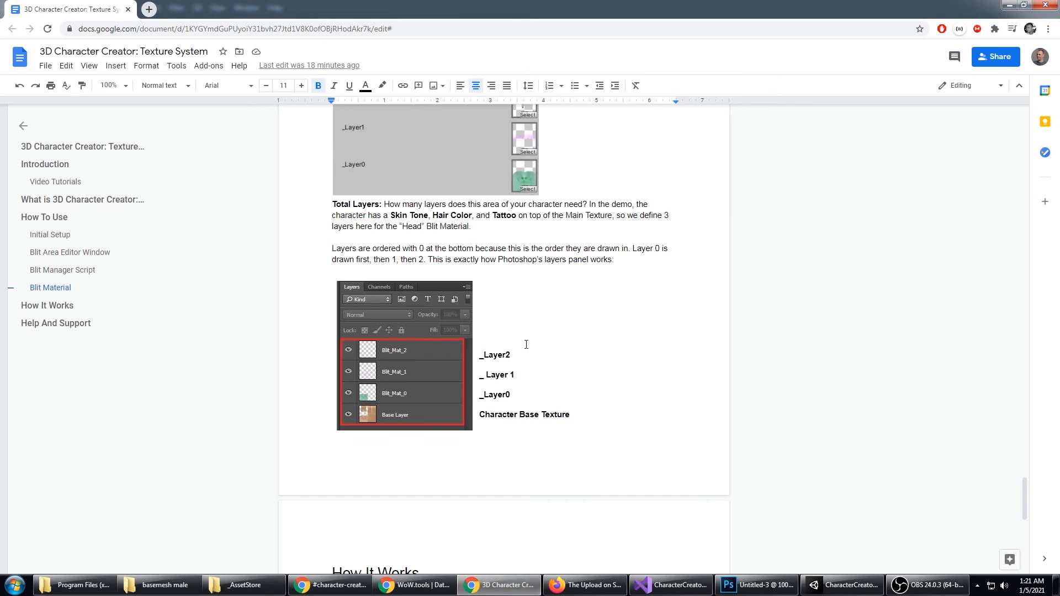
pyautogui.scroll(3, 552, 481)
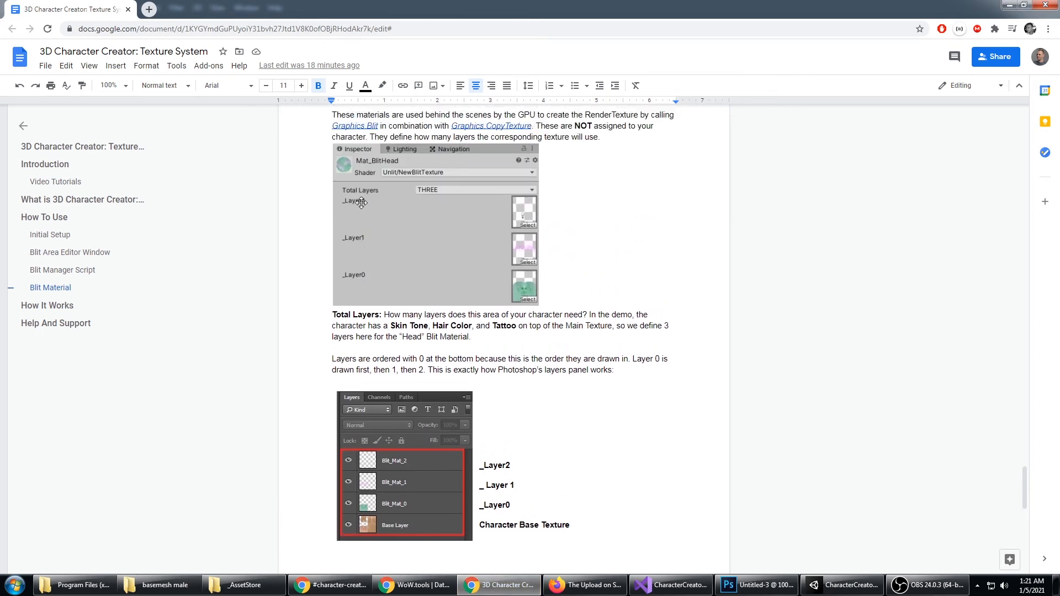
pyautogui.scroll(-4, 455, 376)
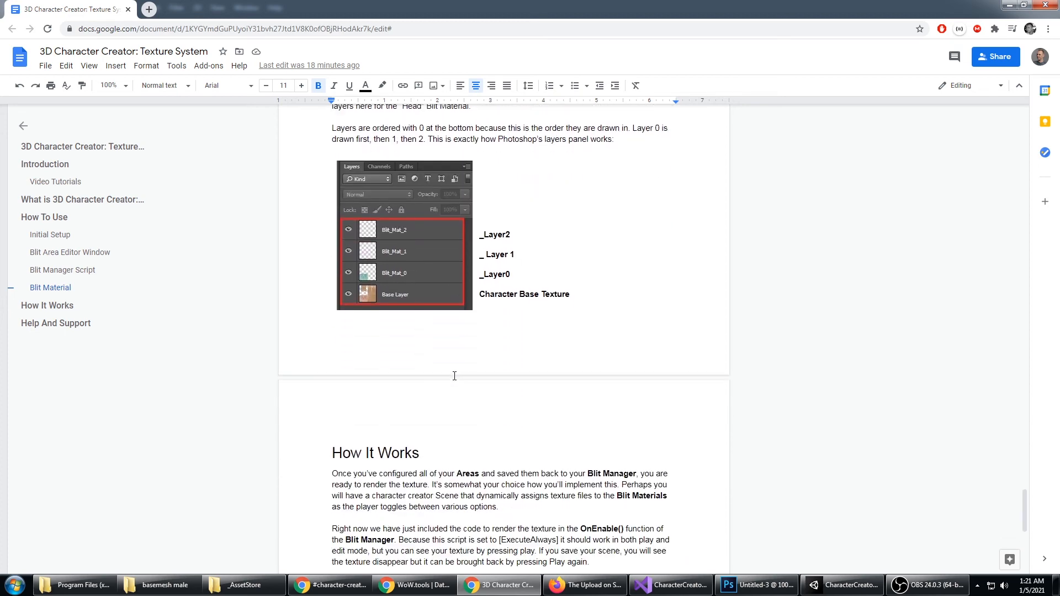
pyautogui.scroll(-5, 455, 376)
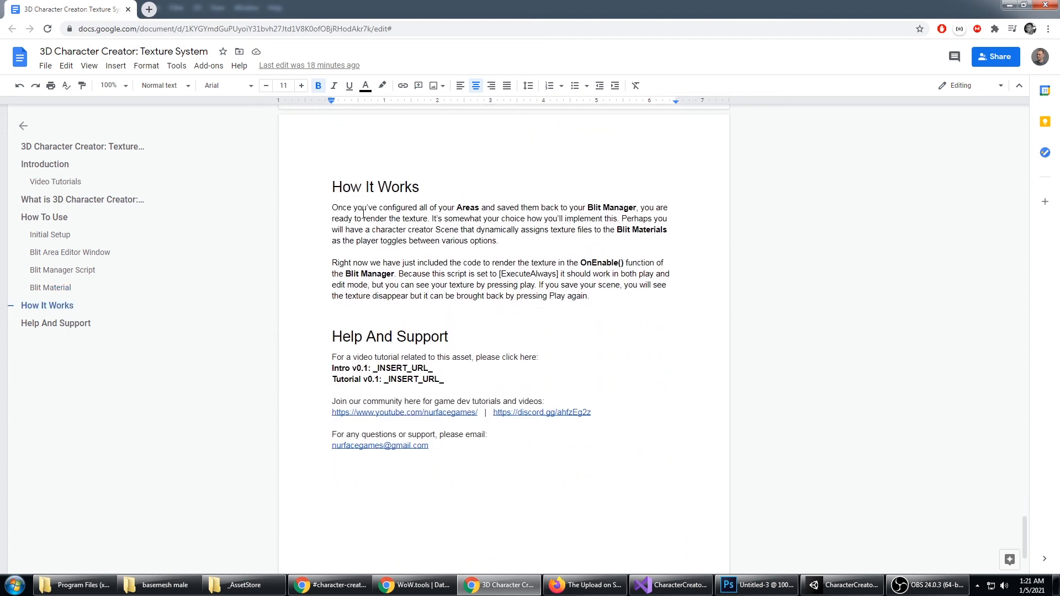
pyautogui.moveTo(347, 208); pyautogui.dragTo(628, 264)
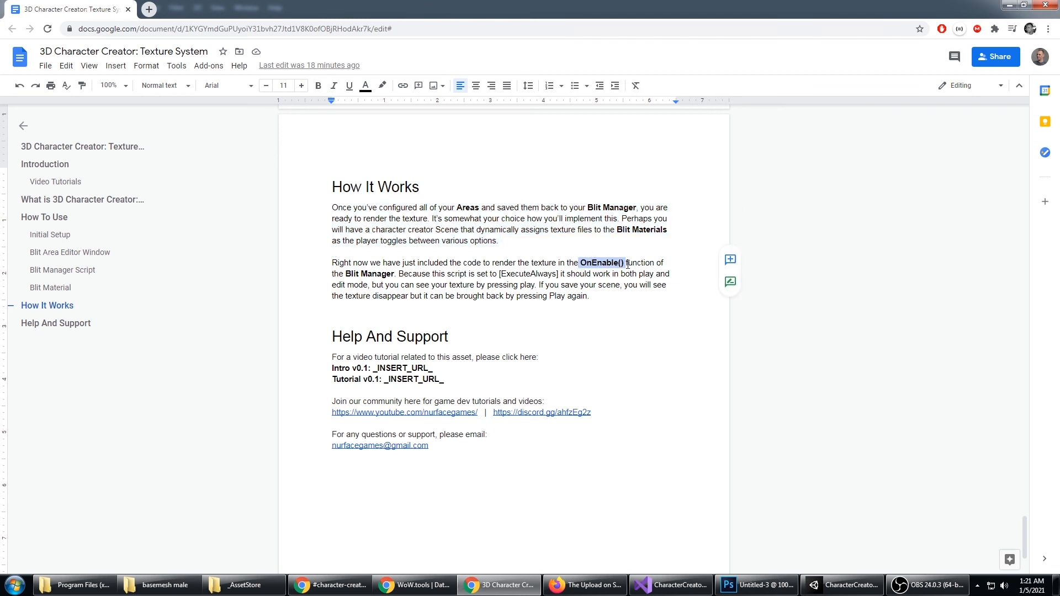
pyautogui.click(1010, 8)
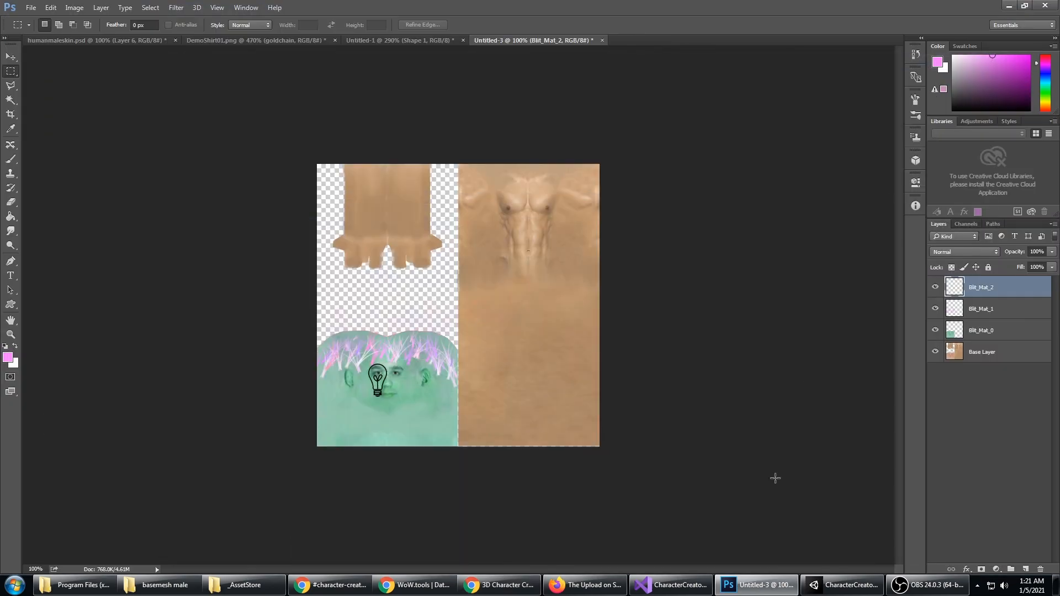
# Switch to BlitManager.cs in Visual Studio and highlight the code in the body of the OnEnable() function.
pyautogui.click(844, 584)
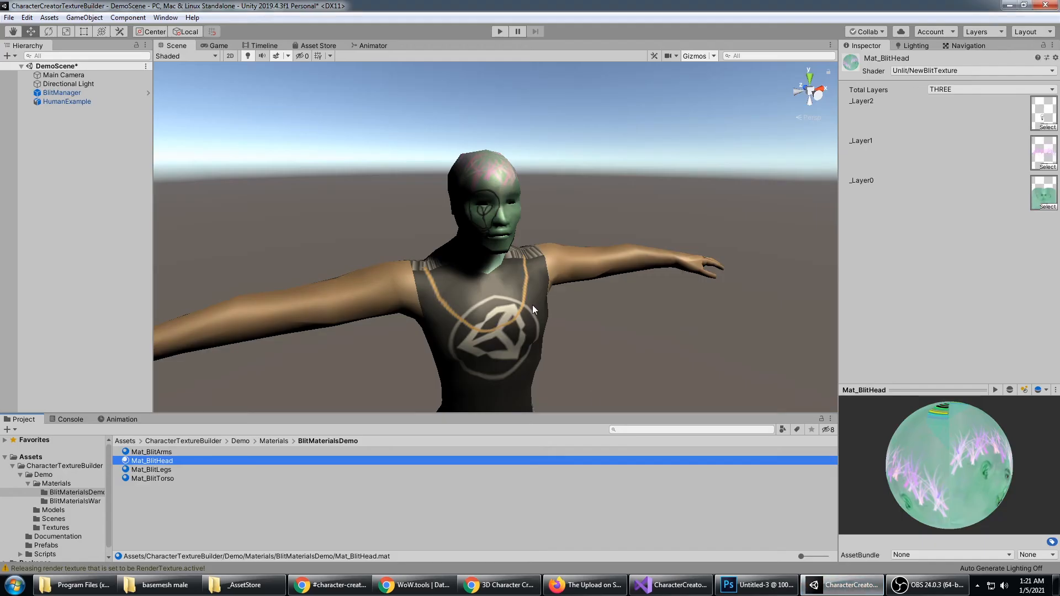
pyautogui.click(671, 585)
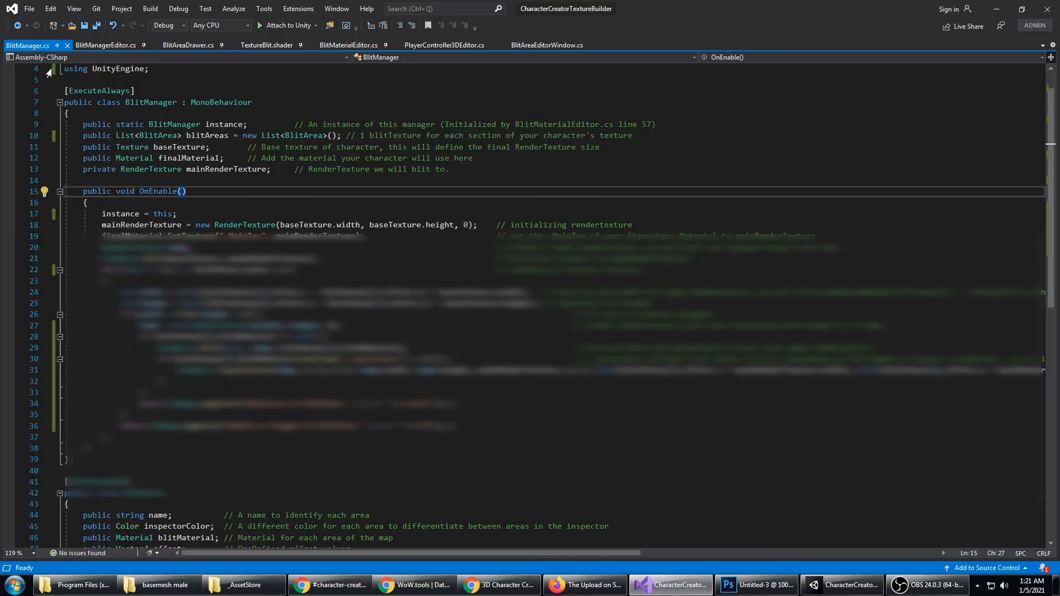
pyautogui.scroll(1, 176, 214)
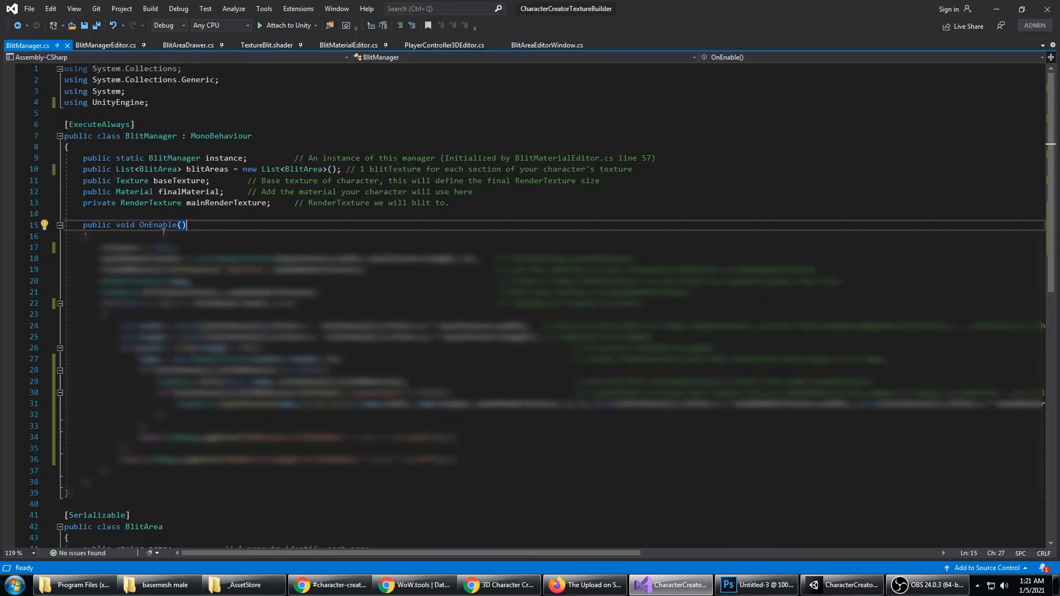
pyautogui.moveTo(66, 253); pyautogui.dragTo(107, 470)
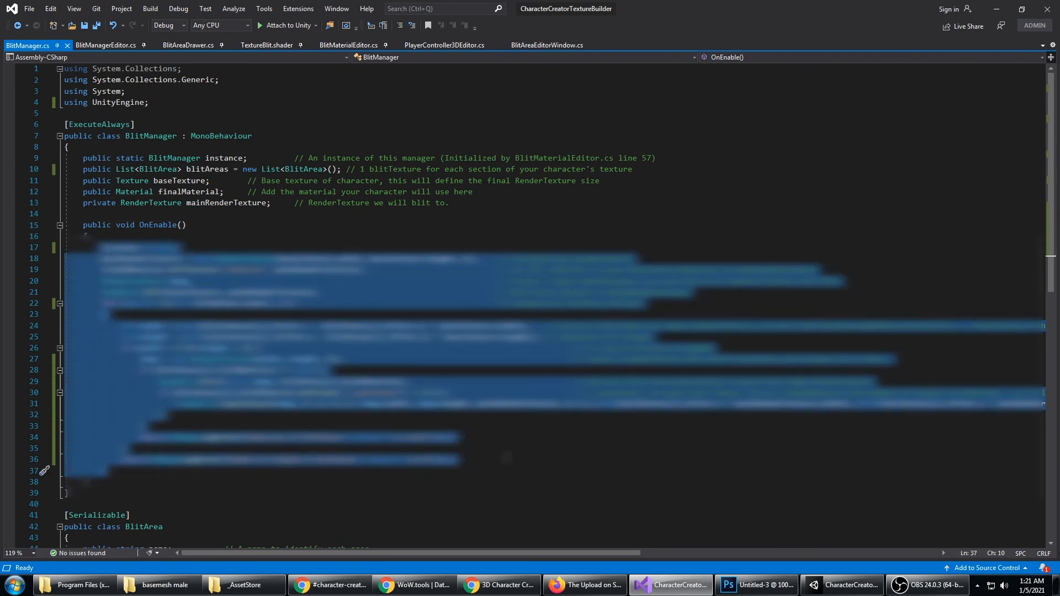
pyautogui.click(506, 458)
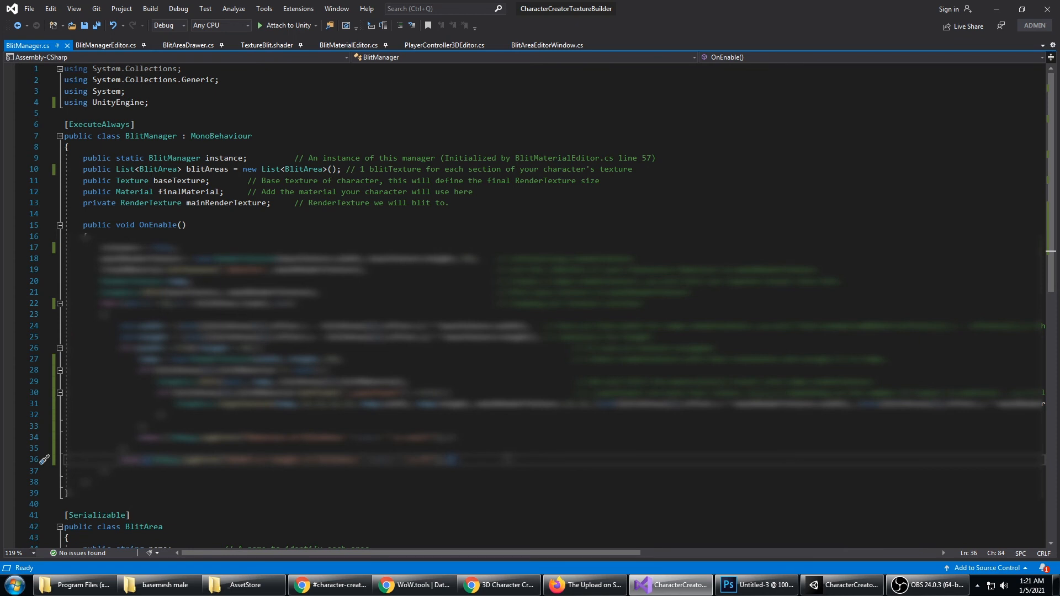
pyautogui.moveTo(65, 253); pyautogui.dragTo(108, 470)
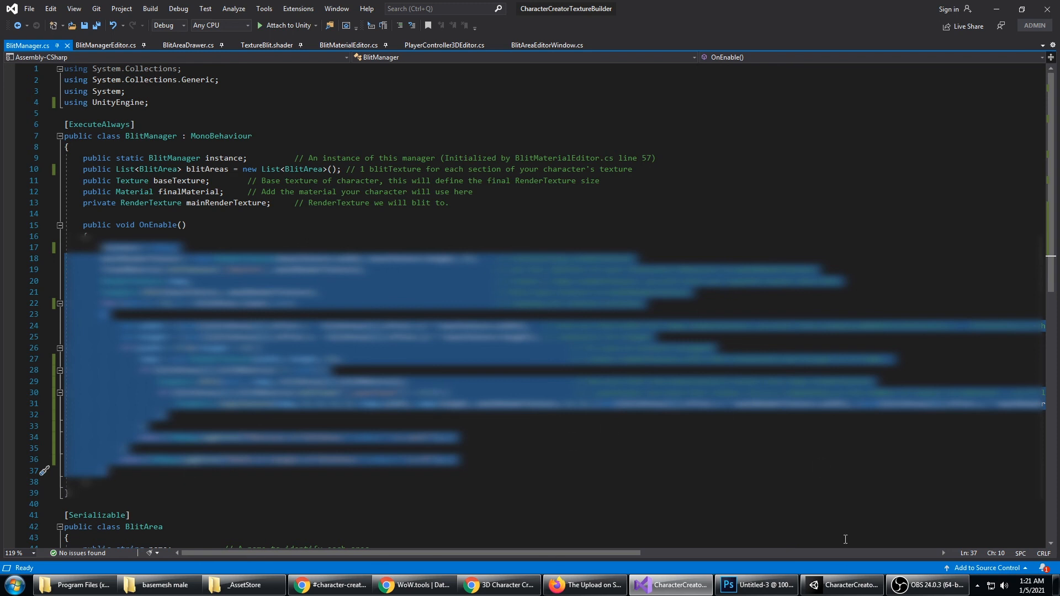
# Check the character in Unity, return to BlitManager.cs in Visual Studio and highlight the [ExecuteAlways] attribute above the class.
pyautogui.click(843, 585)
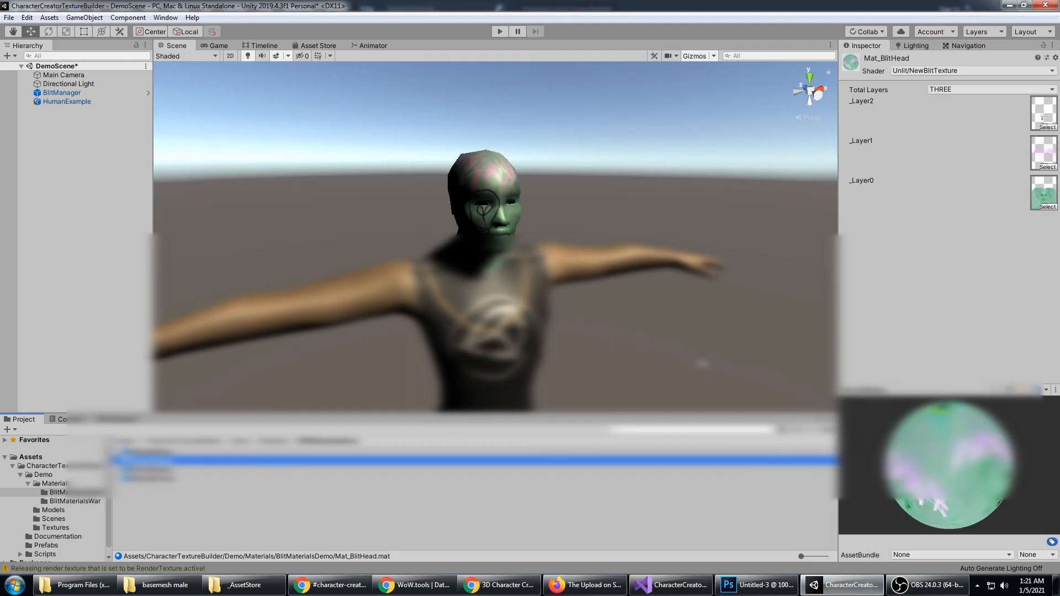
pyautogui.click(657, 590)
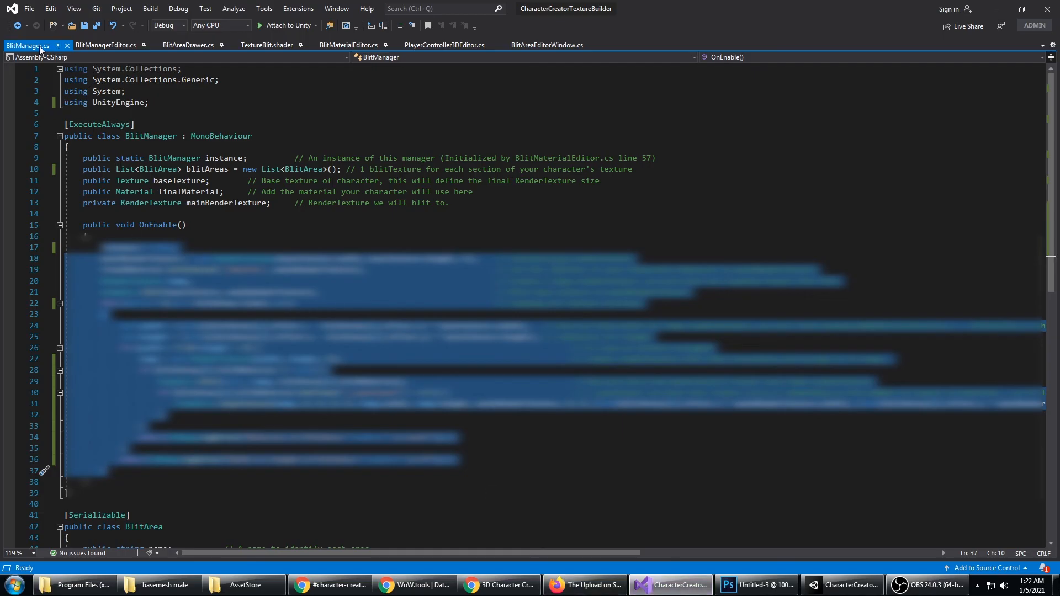
pyautogui.moveTo(134, 124); pyautogui.dragTo(63, 124)
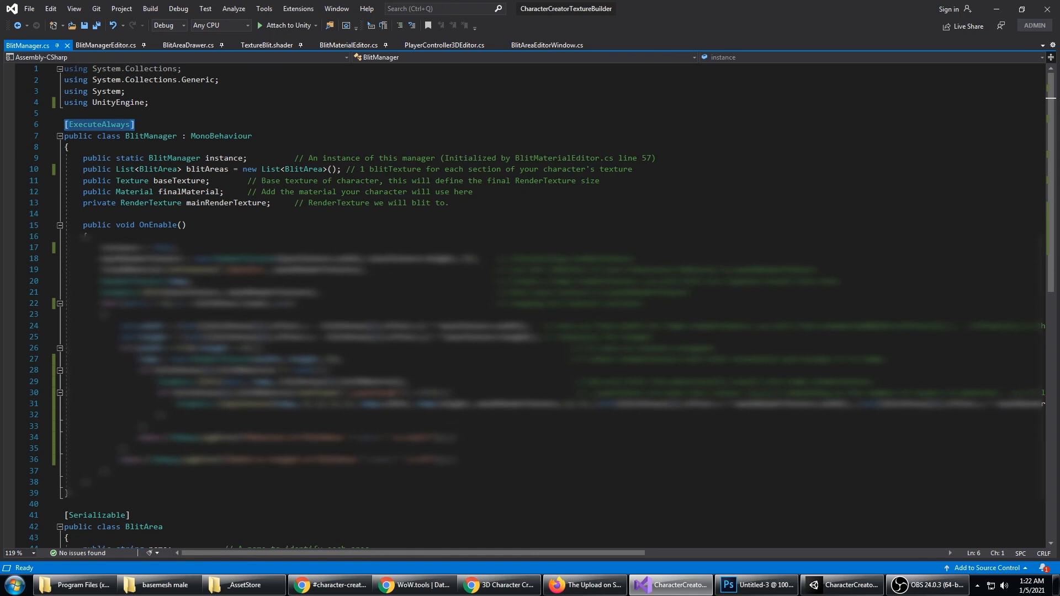
# Switch to Unity, frame the textured character in the Scene view and save DemoScene.
pyautogui.click(855, 590)
pyautogui.keyDown('alt'); pyautogui.moveTo(586, 279); pyautogui.dragTo(534, 323); pyautogui.keyUp('alt')
pyautogui.scroll(-8, 533, 298)
pyautogui.moveTo(525, 229); pyautogui.dragTo(523, 184, button='middle')
pyautogui.keyDown('alt'); pyautogui.moveTo(523, 185); pyautogui.dragTo(530, 189); pyautogui.keyUp('alt')
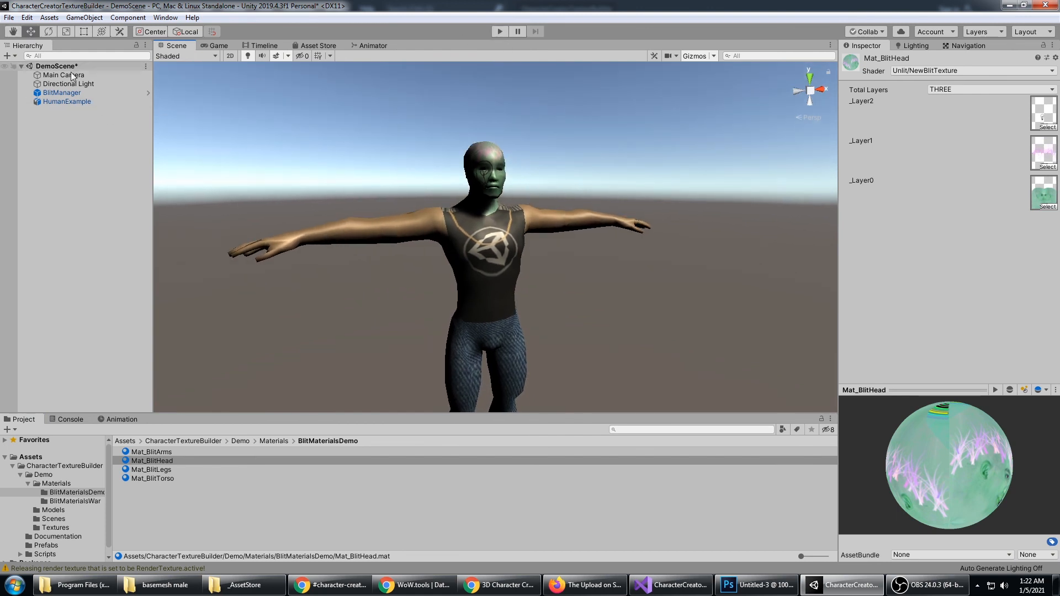
pyautogui.hotkey('ctrl', 's')
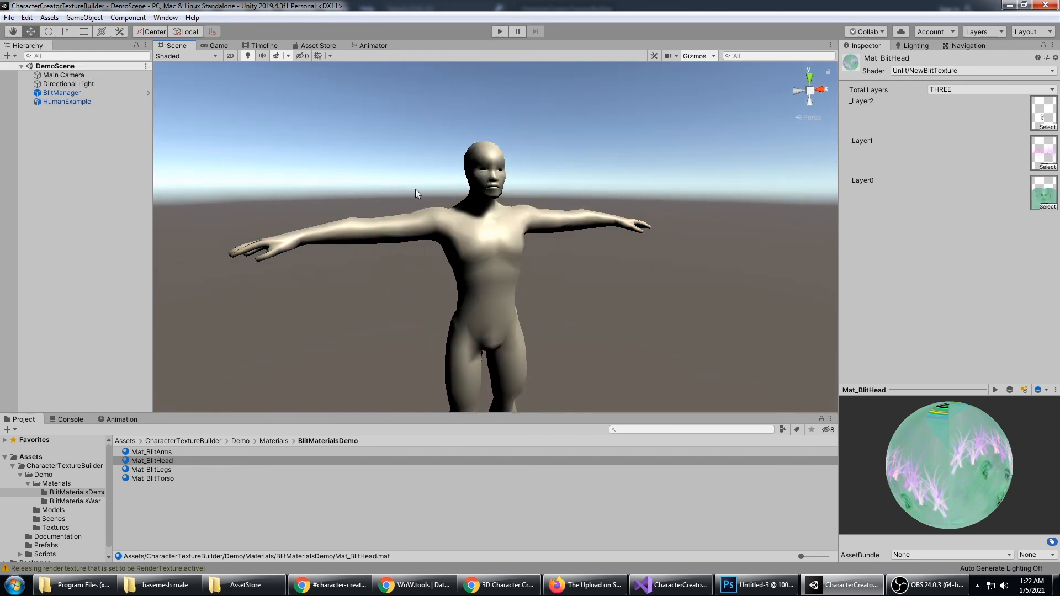
# Run DemoScene in Play mode to render the character's texture again, and stop playback.
pyautogui.keyDown('alt'); pyautogui.moveTo(490, 249); pyautogui.dragTo(509, 233); pyautogui.keyUp('alt')
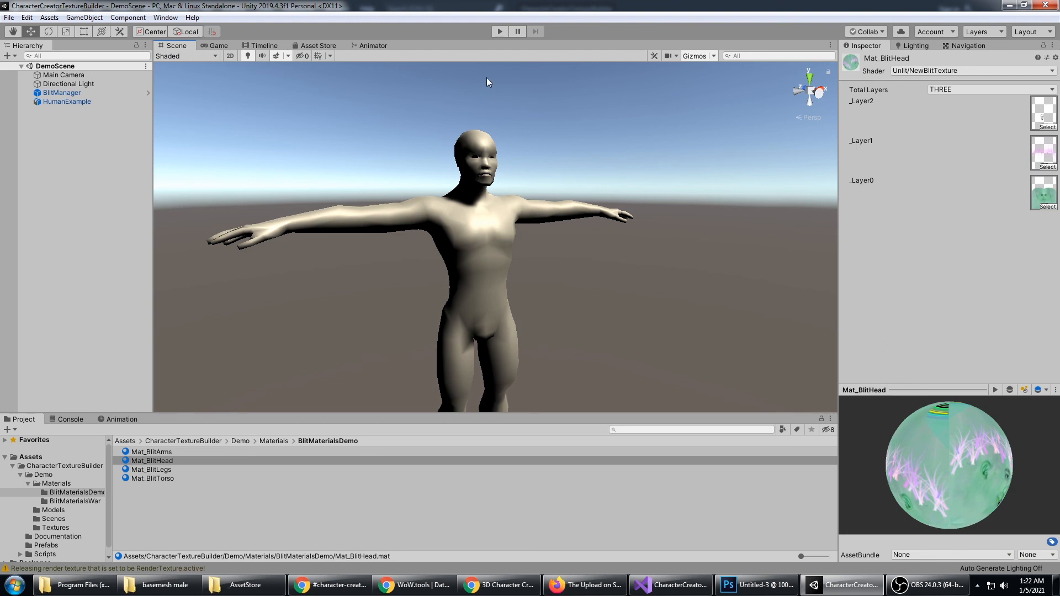
pyautogui.click(499, 31)
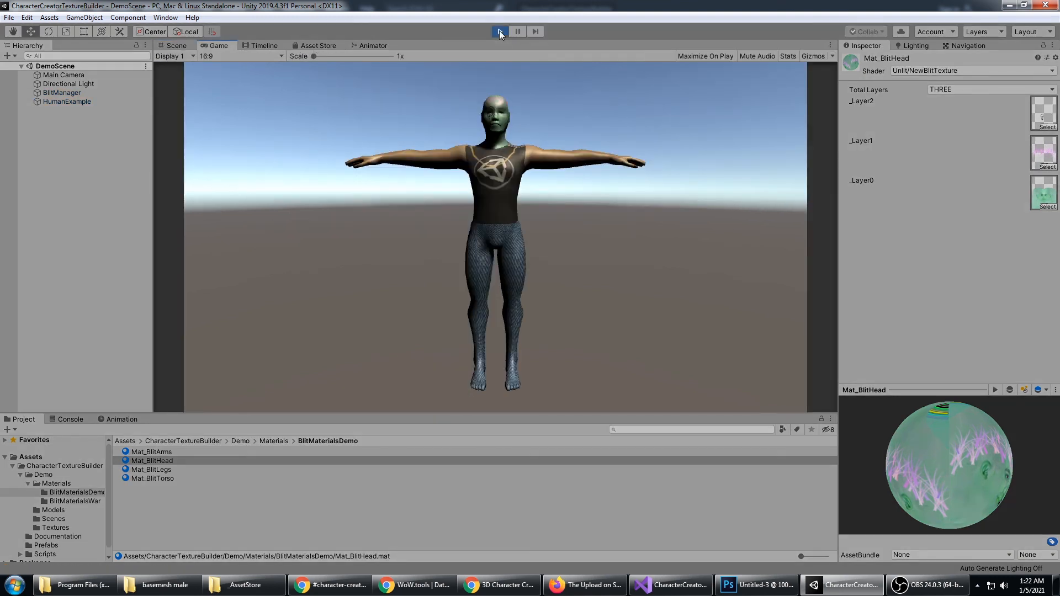
pyautogui.click(499, 32)
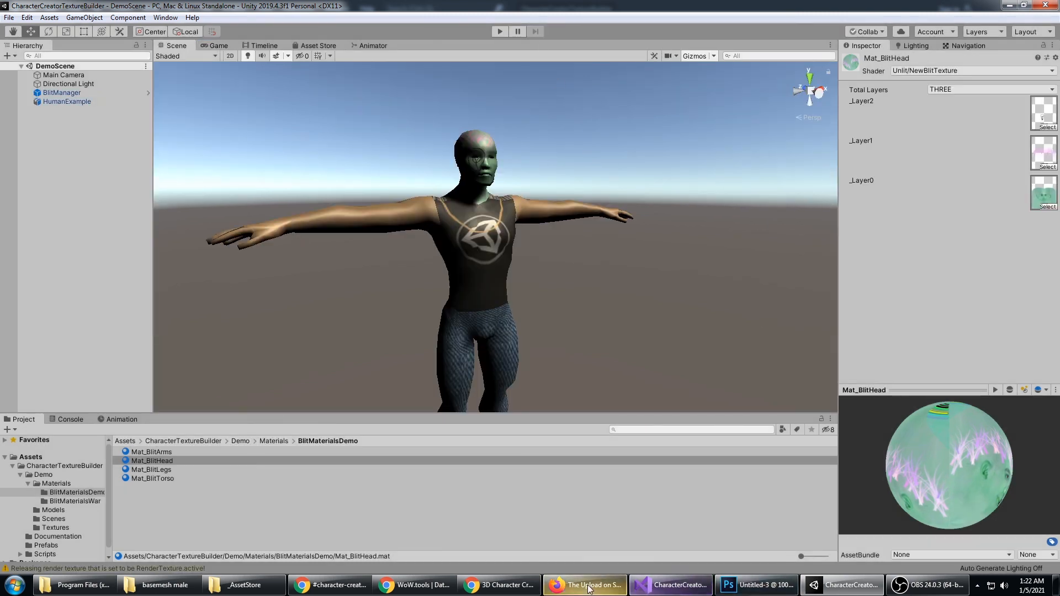
# Switch to the Texture System document in Chrome and view its Help And Support section.
pyautogui.click(472, 588)
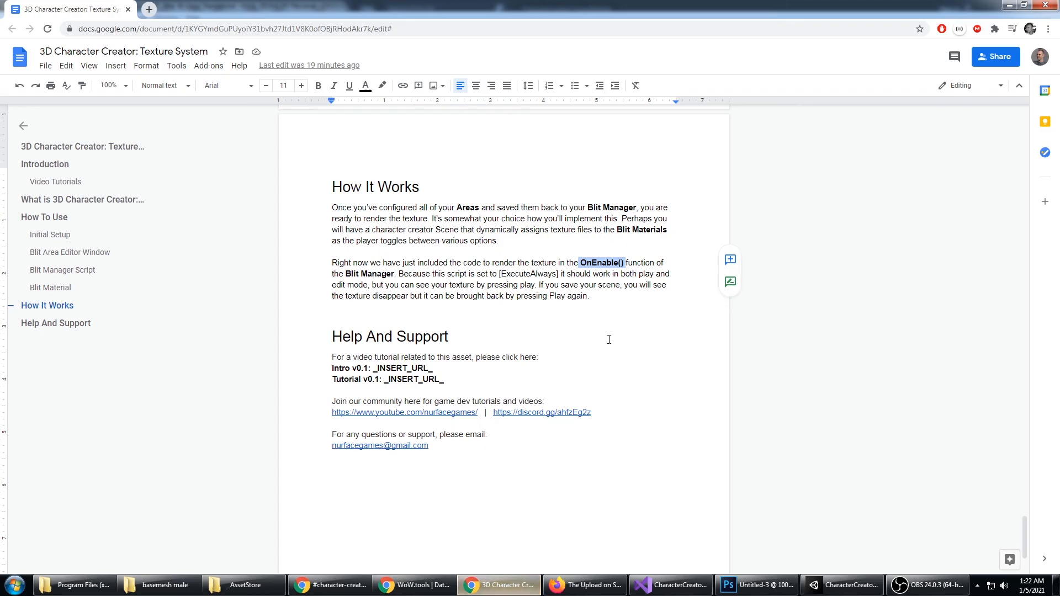
pyautogui.click(552, 345)
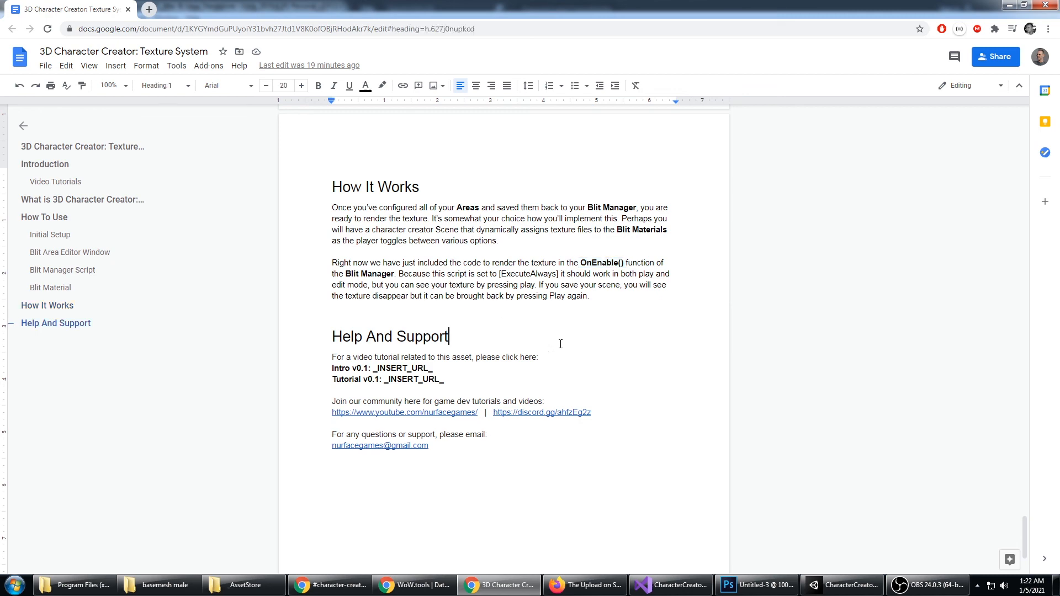
# Switch back to Unity, select BlitManager in the scene, and open its Blit Area Editor, moving the window higher over the Scene view.
pyautogui.click(1010, 5)
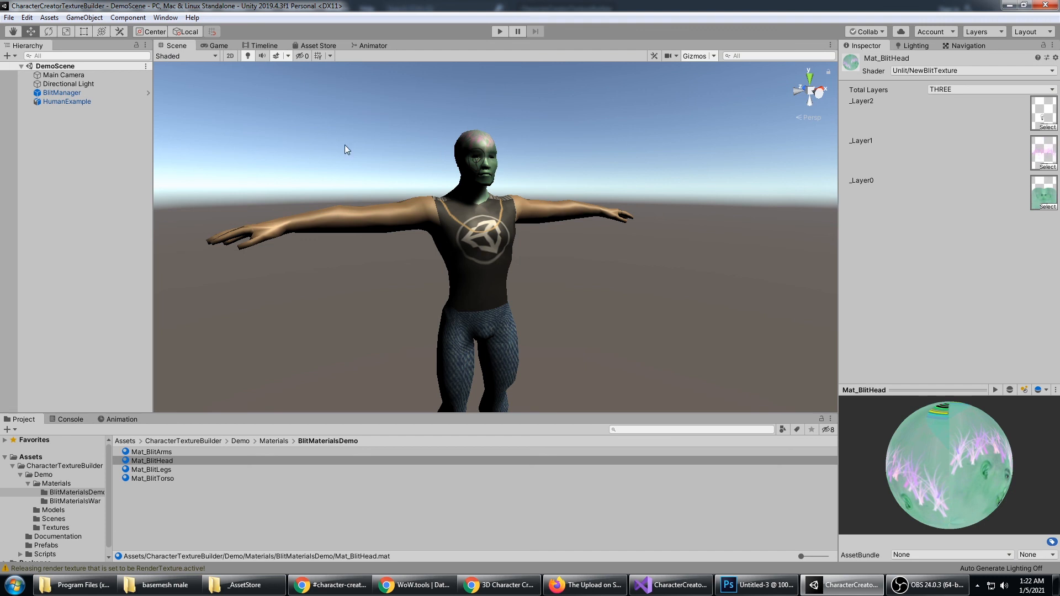
pyautogui.click(88, 93)
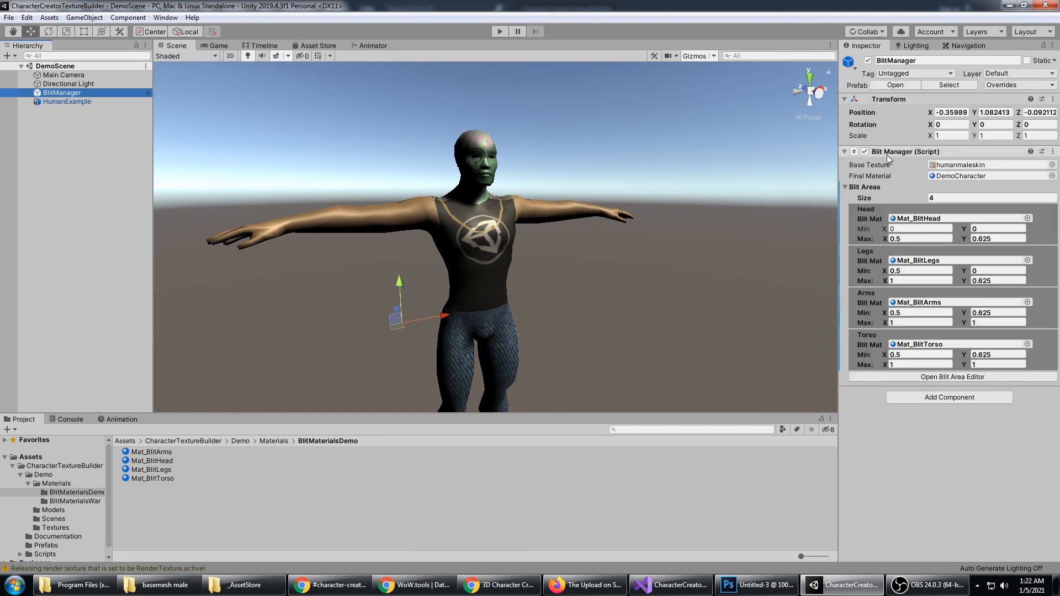
pyautogui.click(961, 378)
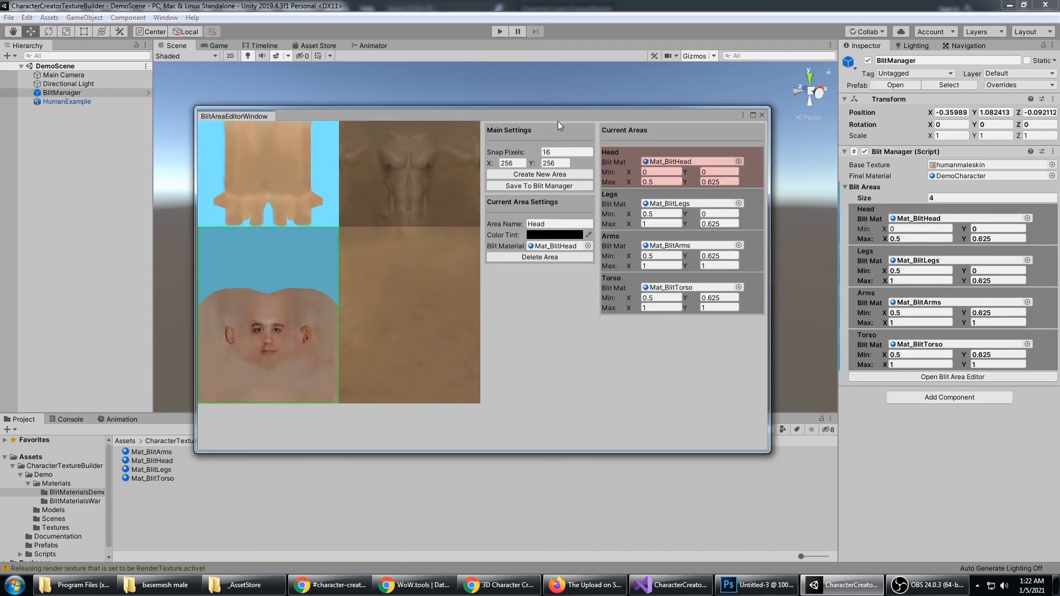
pyautogui.moveTo(557, 121); pyautogui.dragTo(567, 80)
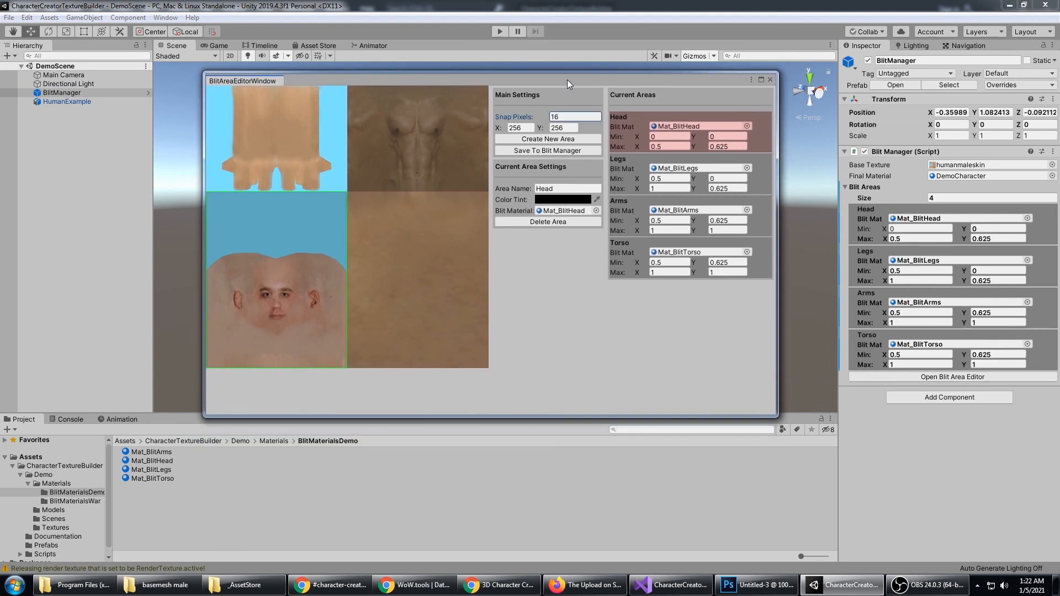
# Examine the texture's blit areas by selecting the Arms, Head and Legs regions in turn, ending on the Arms area.
pyautogui.click(418, 174)
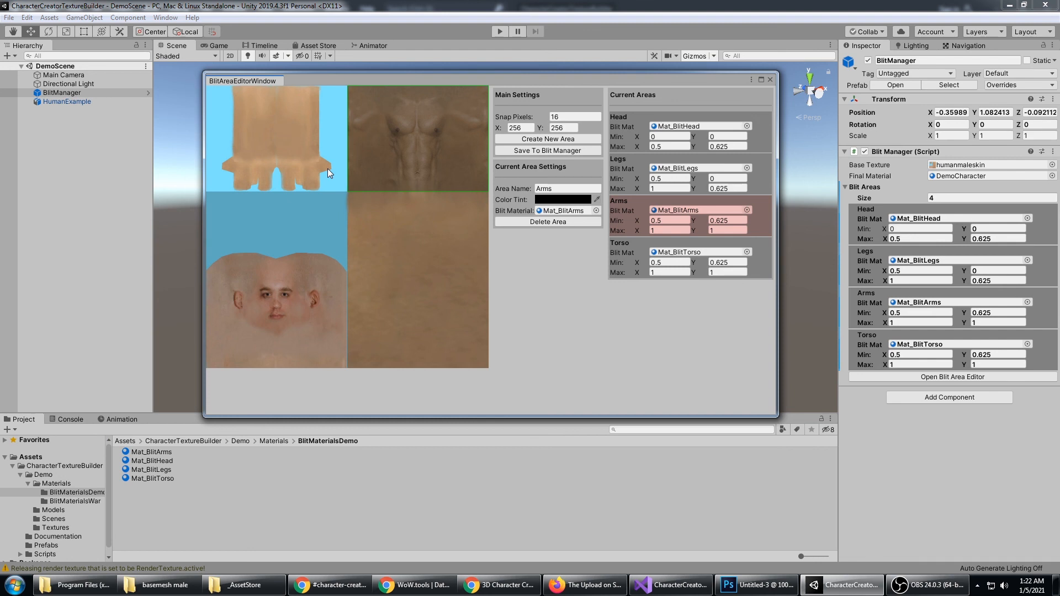
pyautogui.click(319, 195)
pyautogui.click(408, 223)
pyautogui.click(393, 167)
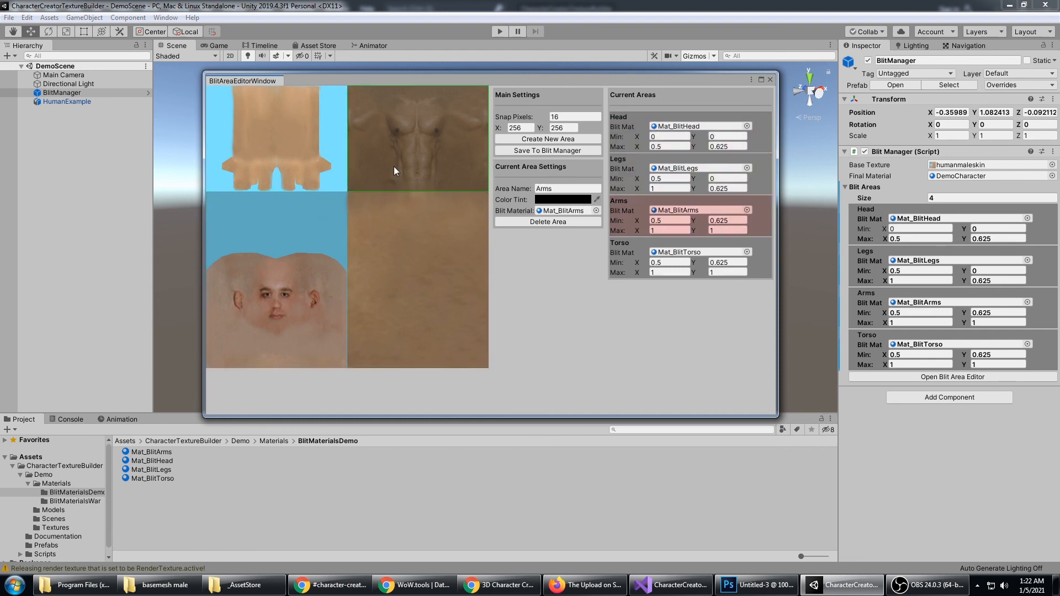